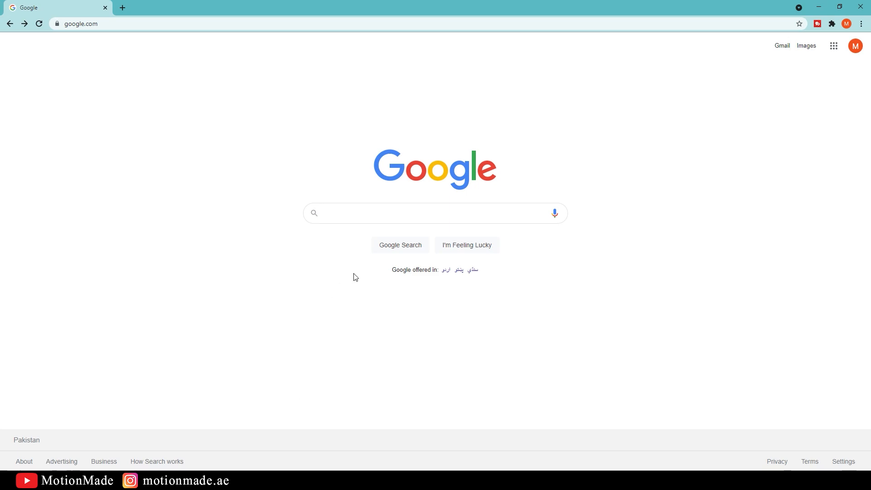
# Step: Search Google for "saber plugin" and open Video Copilot's Saber page at its After Effects download section
pyautogui.click(350, 213)
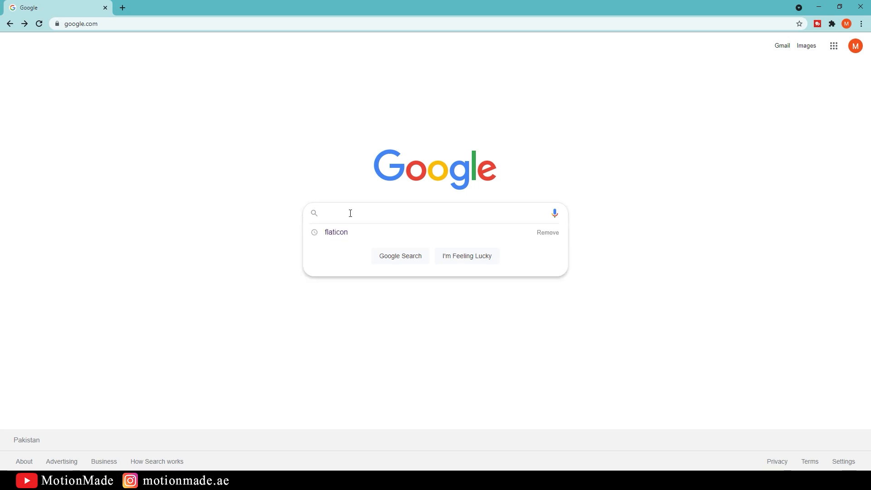
pyautogui.write('saber plugion')
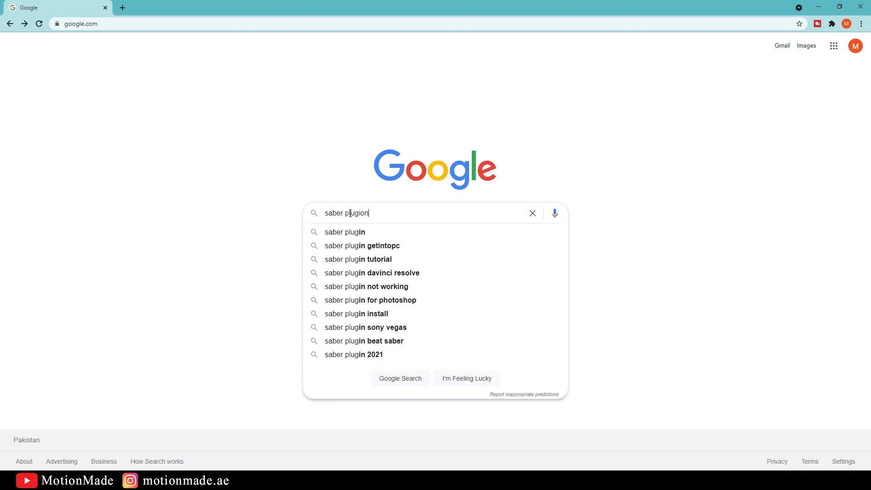
pyautogui.press('Down')
pyautogui.press('Return')
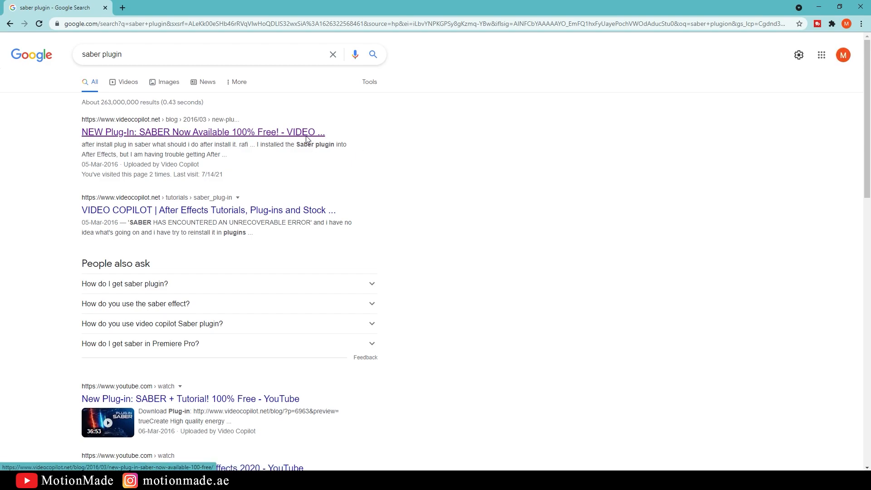
pyautogui.click(263, 133)
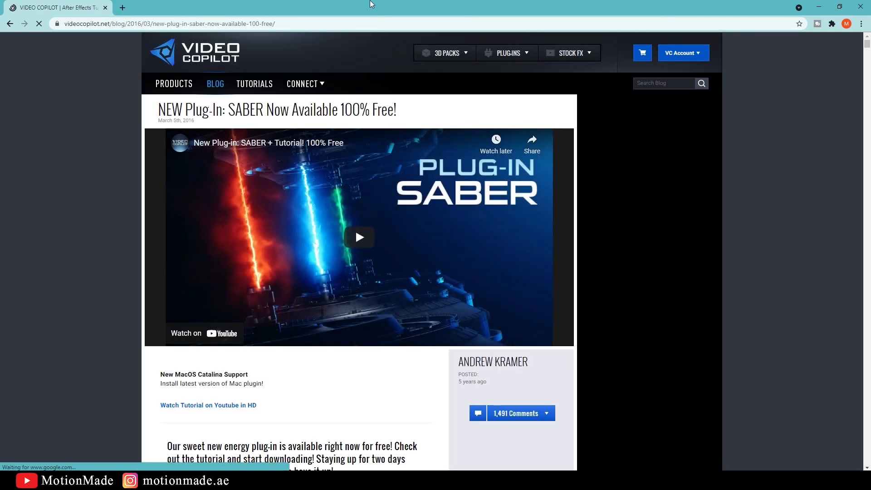
pyautogui.scroll(-9, 397, 191)
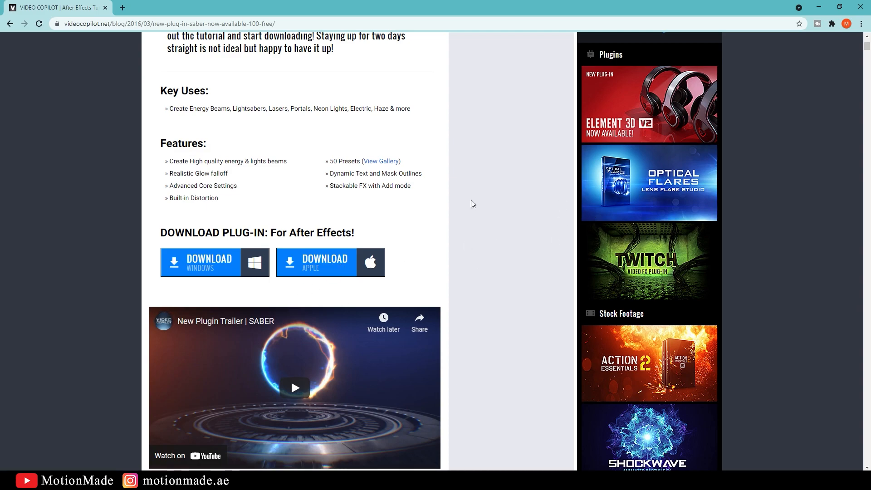
# Step: Switch to After Effects and create a 30 fps composition named "neon light logo" with a duration of 15 seconds
pyautogui.click(815, 4)
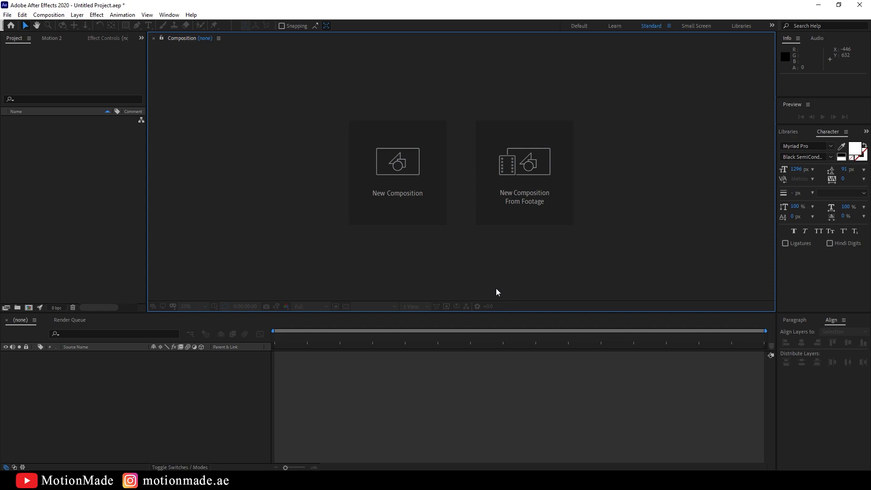
pyautogui.click(407, 174)
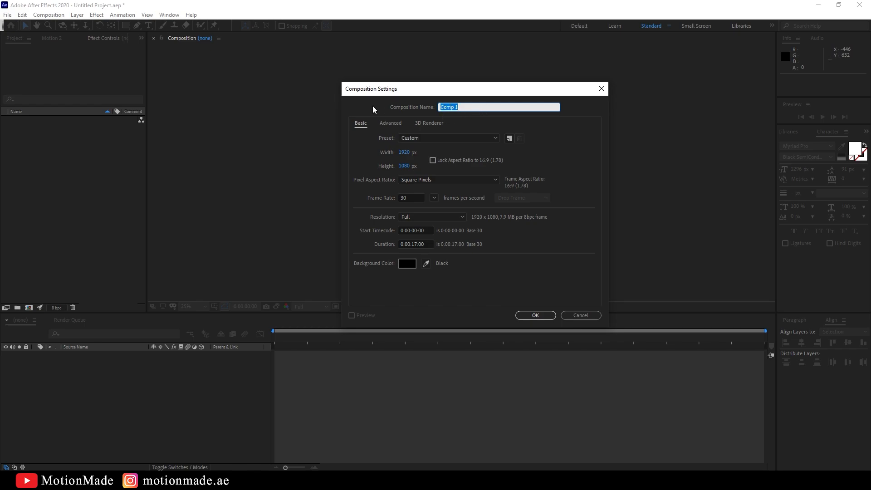
pyautogui.moveTo(510, 112); pyautogui.dragTo(393, 113)
pyautogui.write('neon light logo')
pyautogui.click(412, 198)
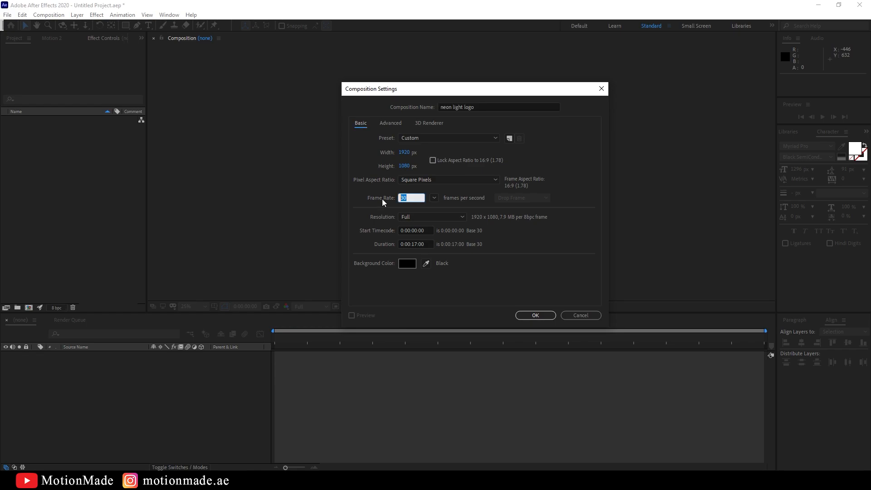
pyautogui.click(420, 248)
pyautogui.press('BackSpace')
pyautogui.press('BackSpace')
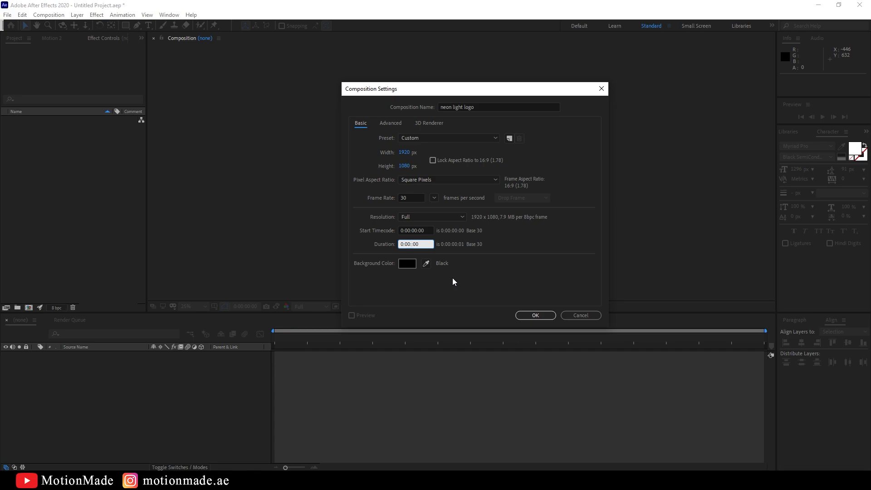
pyautogui.write('15')
pyautogui.click(543, 314)
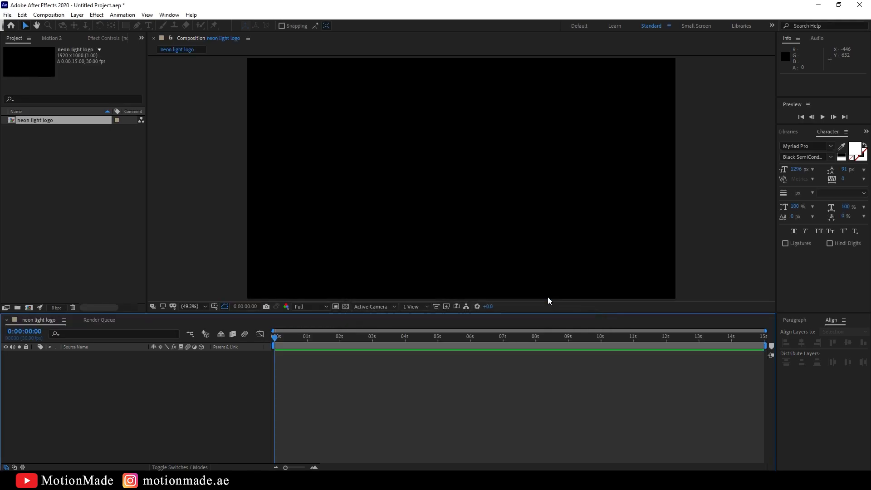
# Step: Add a new solid layer named "saber plugin" to the composition
pyautogui.moveTo(426, 316); pyautogui.dragTo(425, 320)
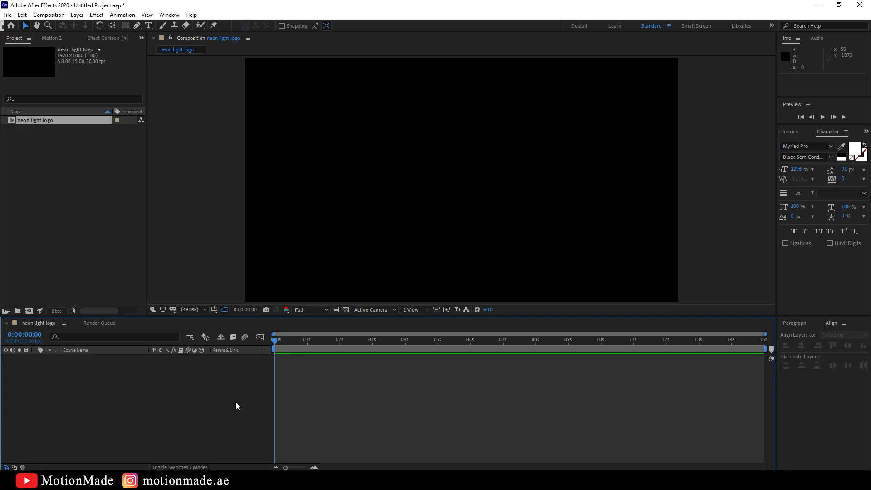
pyautogui.rightClick(195, 385)
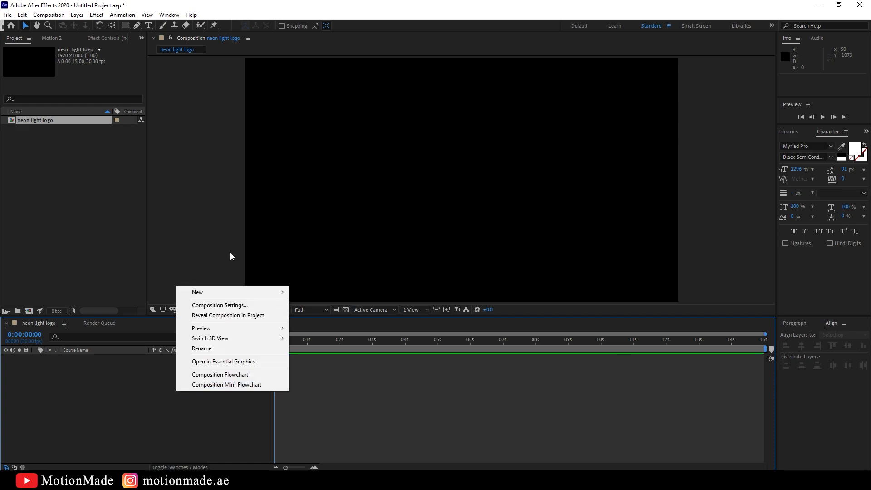
pyautogui.moveTo(238, 294)
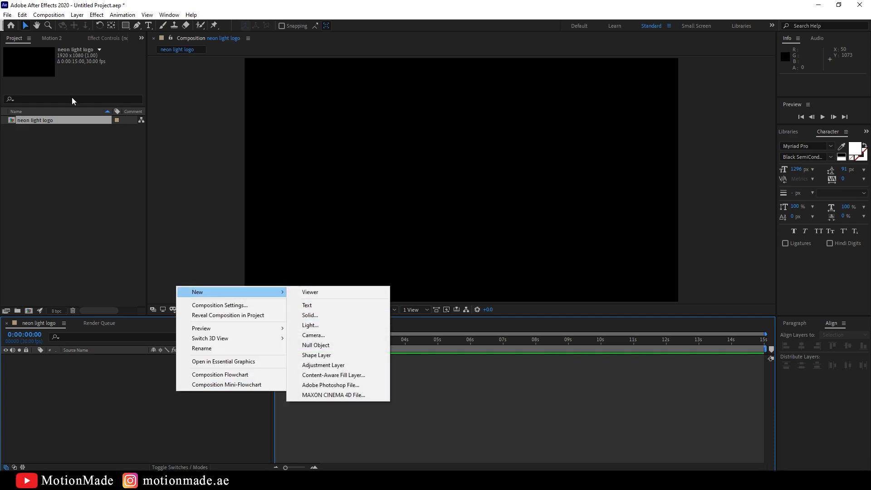
pyautogui.click(332, 316)
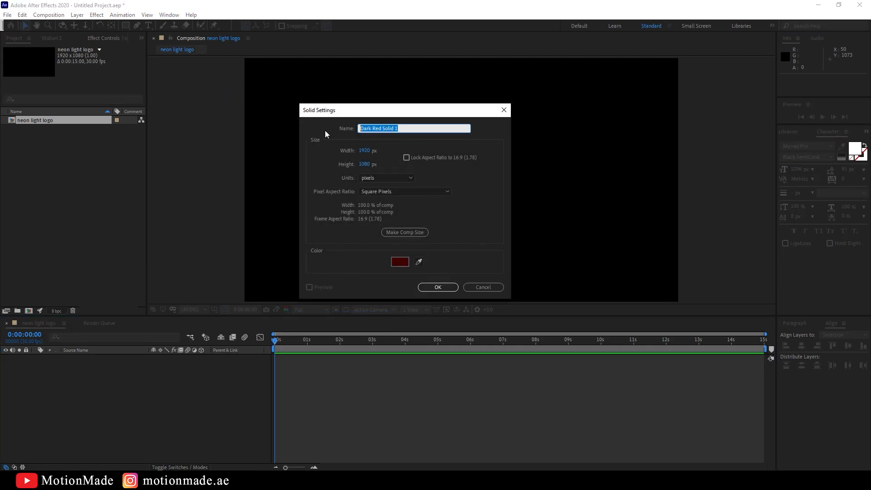
pyautogui.write('saber plugin')
pyautogui.press('Return')
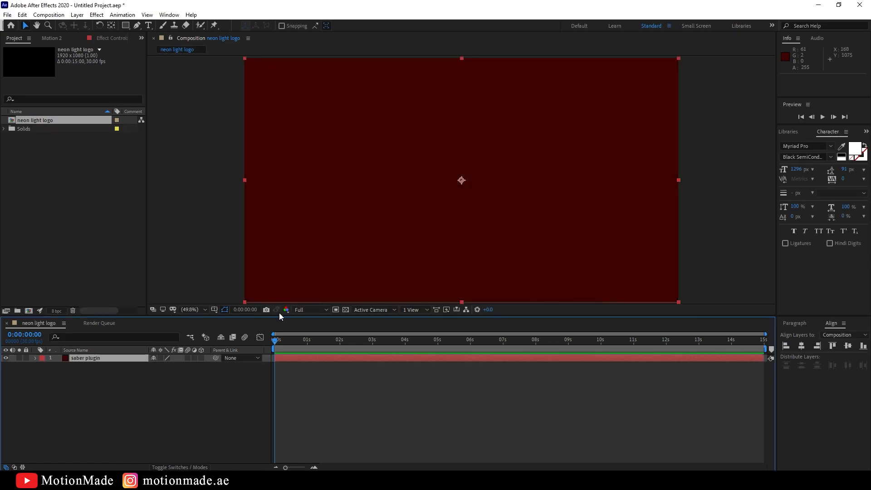
# Step: Change the color of the saber plugin solid to black (000000)
pyautogui.click(116, 359)
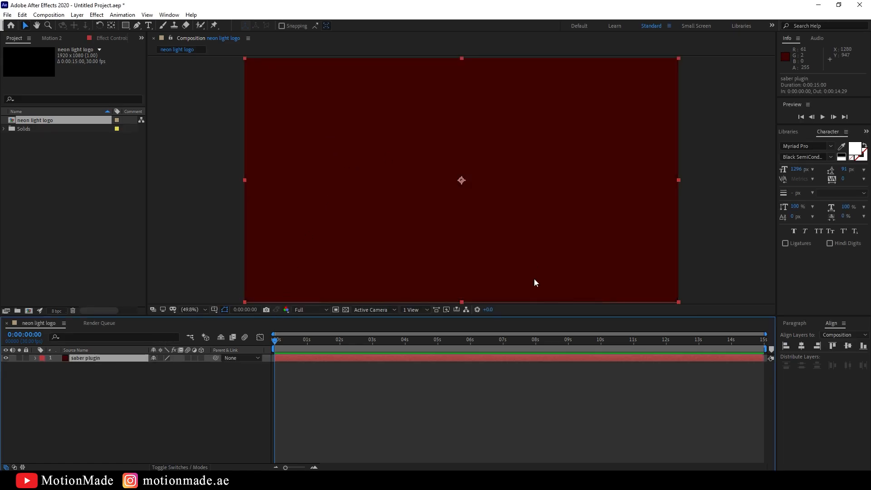
pyautogui.click(78, 15)
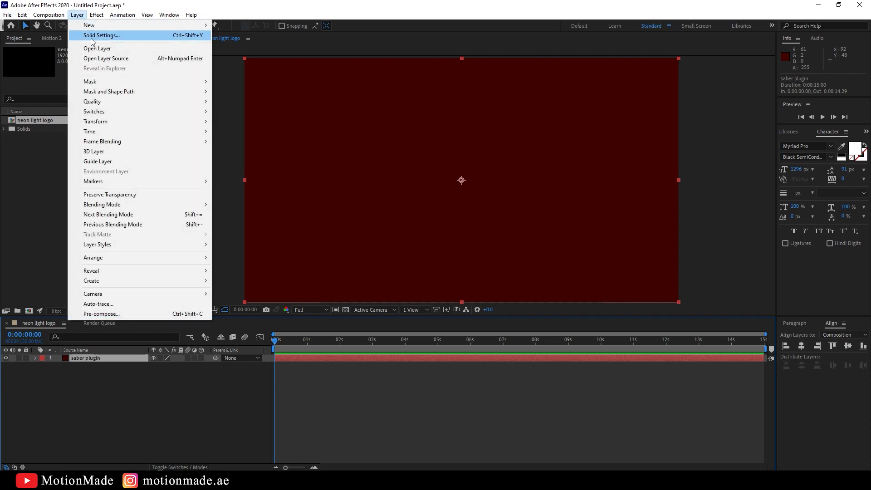
pyautogui.click(126, 35)
pyautogui.click(429, 284)
pyautogui.moveTo(236, 295)
pyautogui.mouseDown()
pyautogui.moveTo(211, 296)
pyautogui.moveTo(136, 340)
pyautogui.mouseUp()
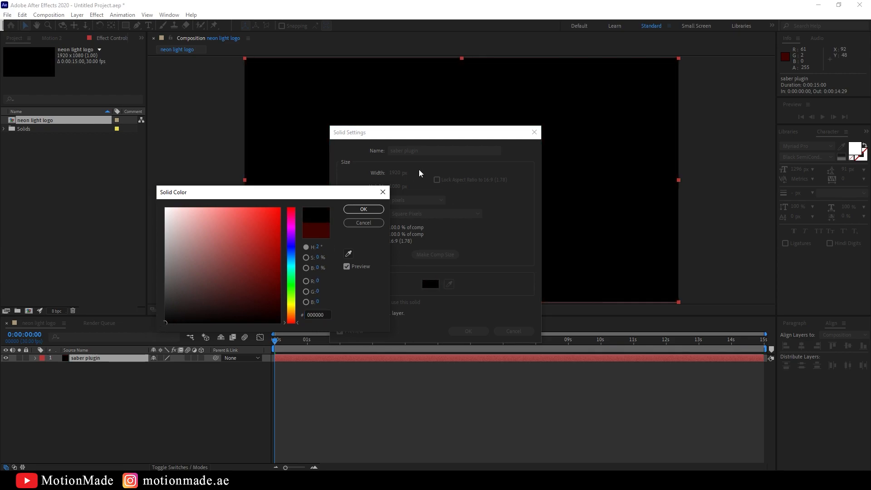
pyautogui.click(363, 209)
pyautogui.click(468, 332)
# Step: Apply the Video Copilot Saber effect to the saber plugin solid
pyautogui.click(82, 17)
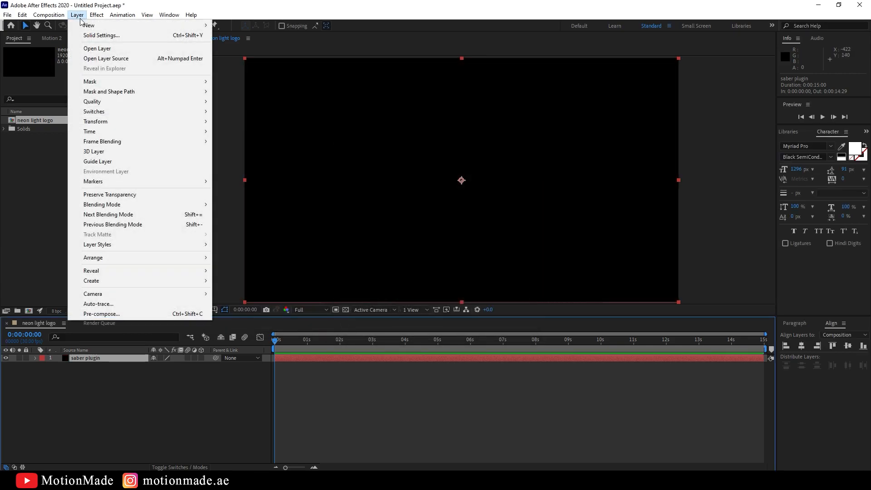
pyautogui.click(367, 401)
pyautogui.hotkey('ctrl', 'a')
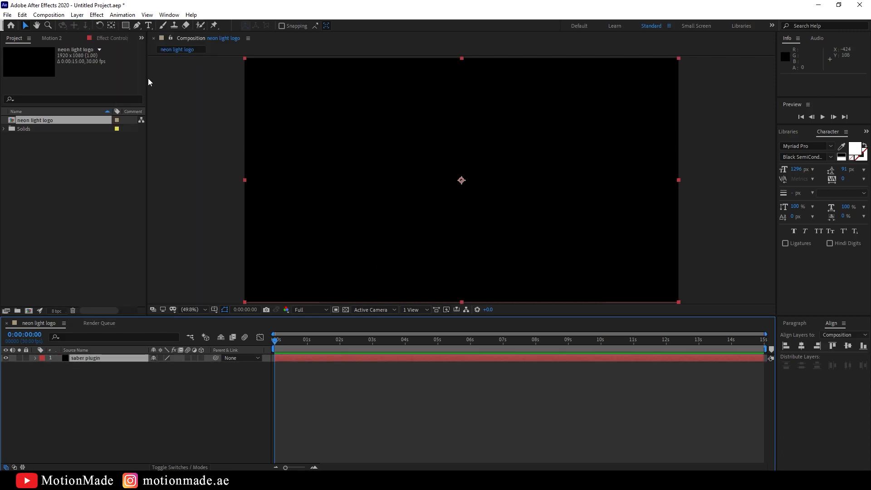
pyautogui.click(97, 16)
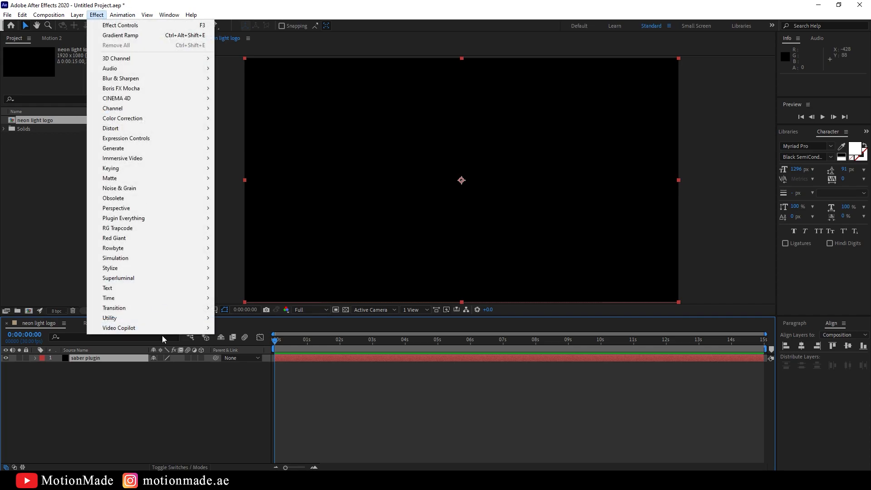
pyautogui.moveTo(134, 331)
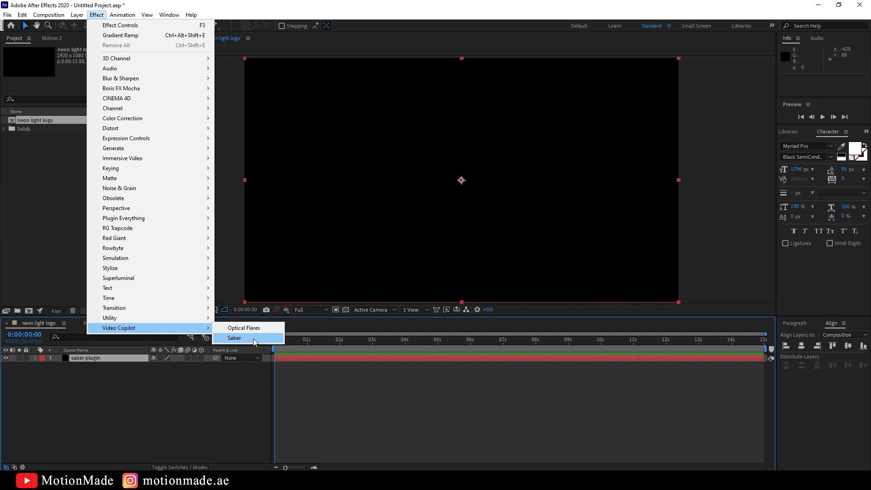
pyautogui.click(234, 338)
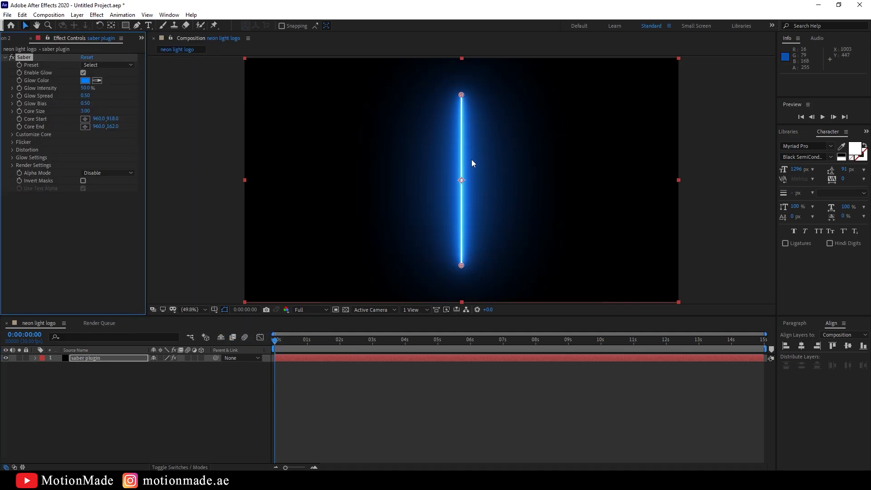
# Step: Shorten the Saber beam slightly by moving its upper end point to about 954, 214
pyautogui.moveTo(461, 95)
pyautogui.mouseDown()
pyautogui.moveTo(411, 95)
pyautogui.moveTo(373, 120)
pyautogui.moveTo(443, 102)
pyautogui.moveTo(460, 107)
pyautogui.mouseUp()
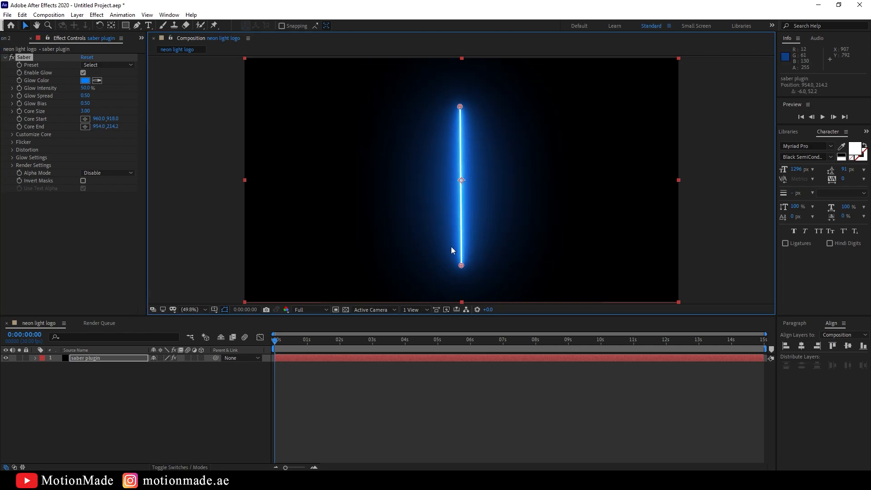
pyautogui.moveTo(465, 267)
pyautogui.mouseDown()
pyautogui.moveTo(440, 261)
pyautogui.moveTo(471, 269)
pyautogui.moveTo(462, 267)
pyautogui.mouseUp()
# Step: Try tilting the Saber beam by moving its upper end point to about 1195, 268, and undo that move
pyautogui.moveTo(460, 107); pyautogui.dragTo(514, 120)
pyautogui.press('z')
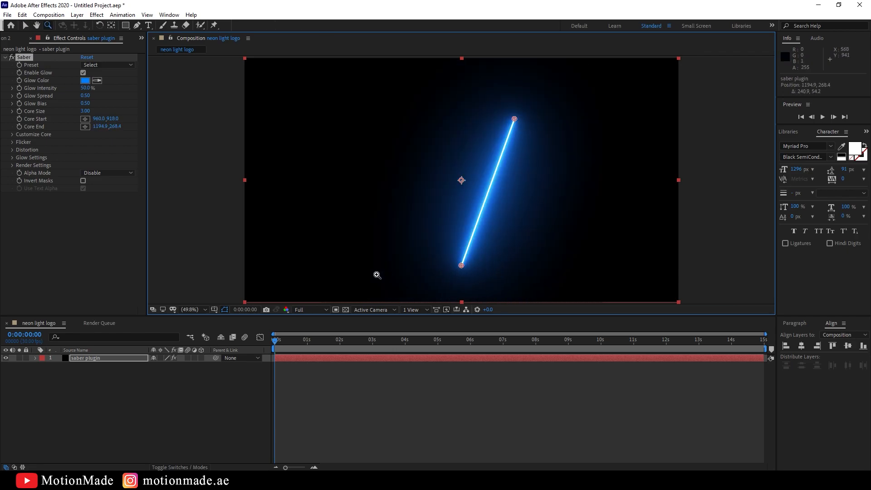
pyautogui.hotkey('ctrl', 'z')
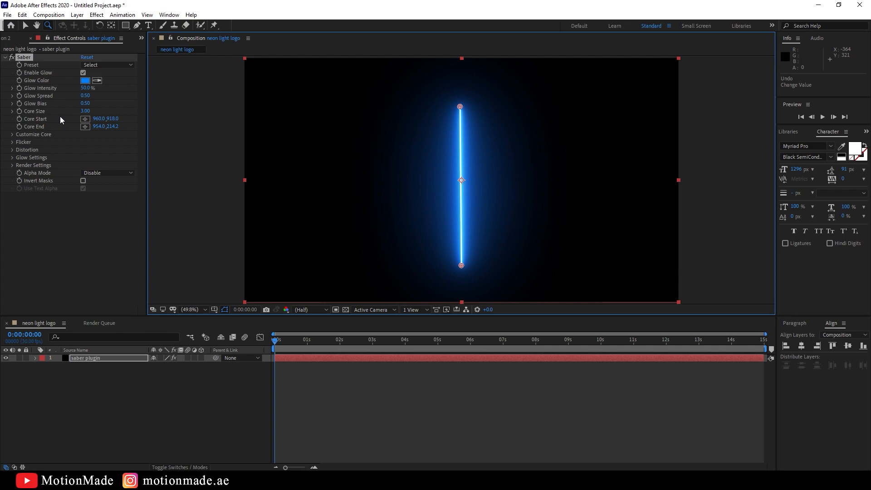
# Step: Apply the Burning preset to the Saber effect and preview its animation
pyautogui.click(99, 67)
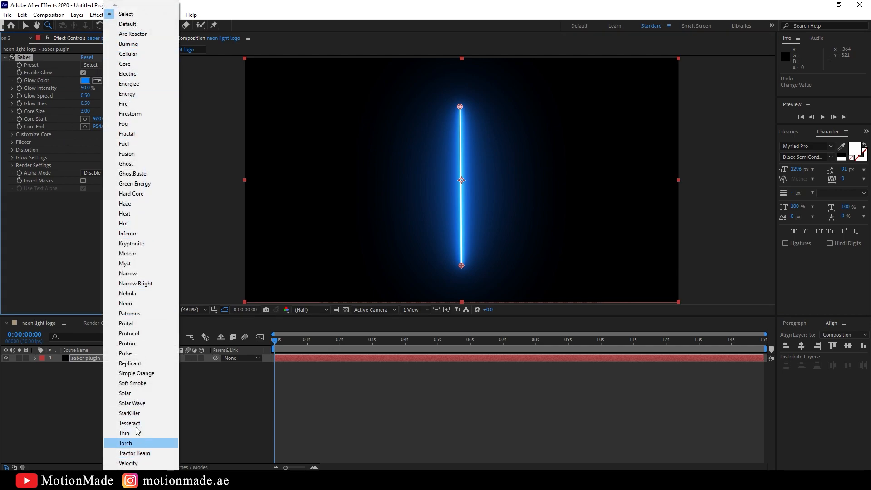
pyautogui.click(146, 49)
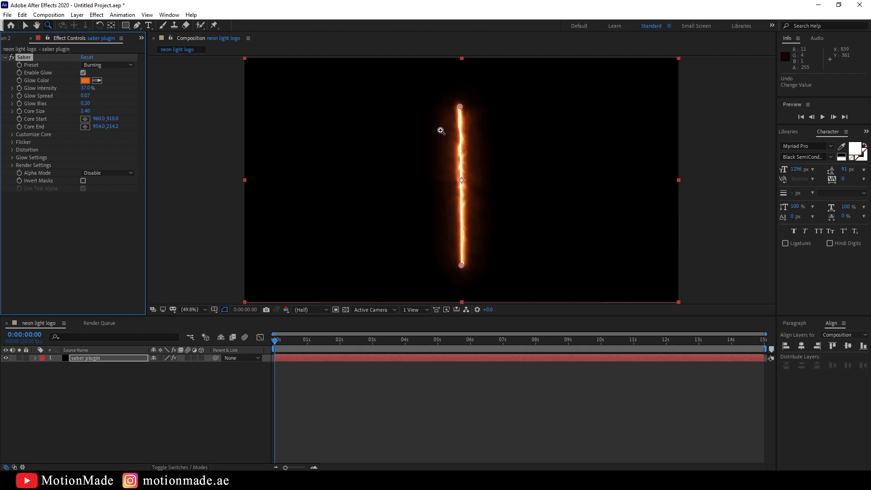
pyautogui.press('space')
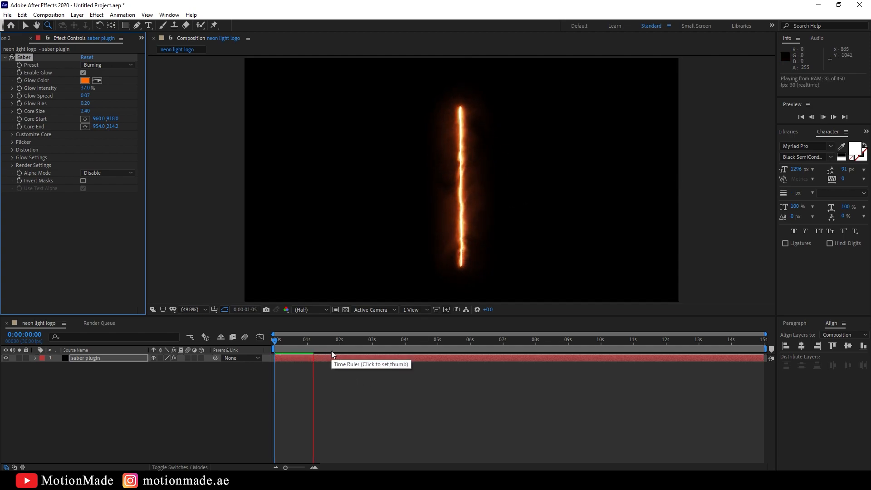
pyautogui.press('space')
# Step: Try the Fire, Ghost and Meteor presets on the Saber effect, finishing with the Solar preset
pyautogui.click(109, 65)
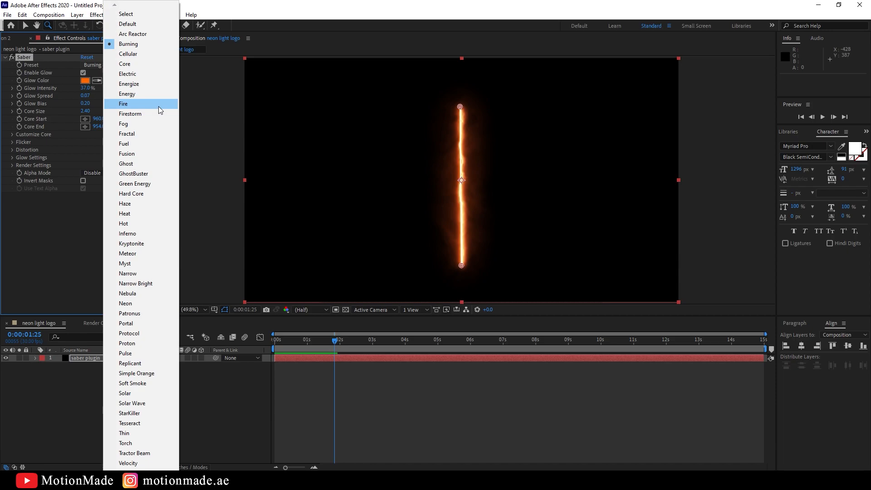
pyautogui.click(159, 107)
pyautogui.click(113, 65)
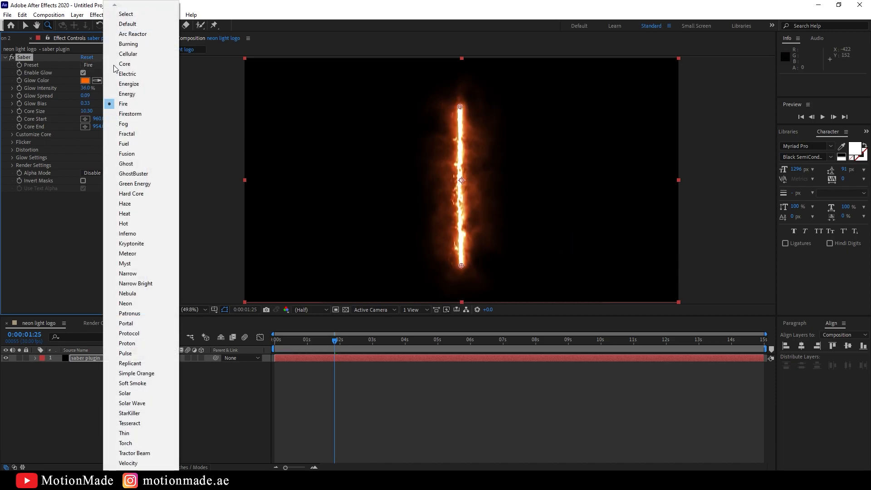
pyautogui.click(142, 164)
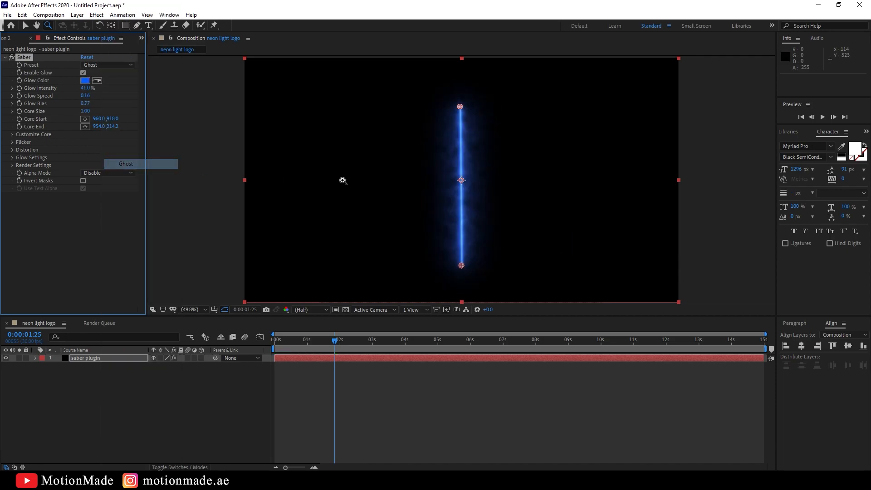
pyautogui.click(89, 65)
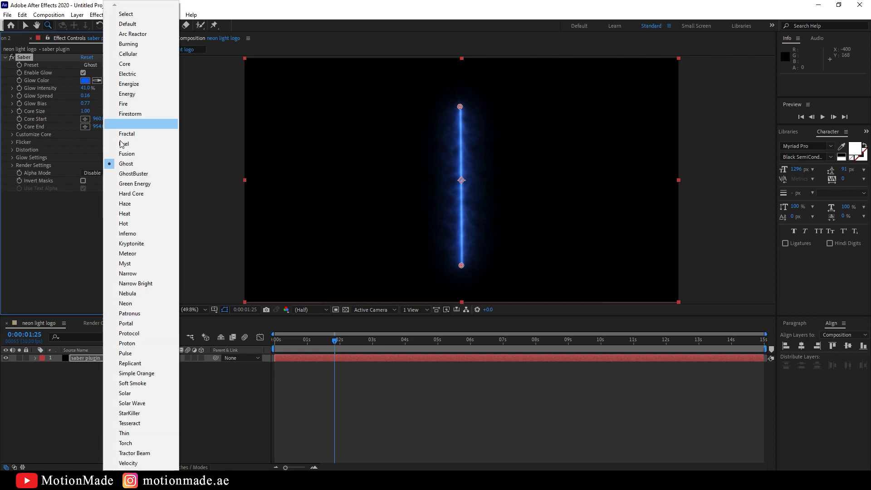
pyautogui.click(150, 253)
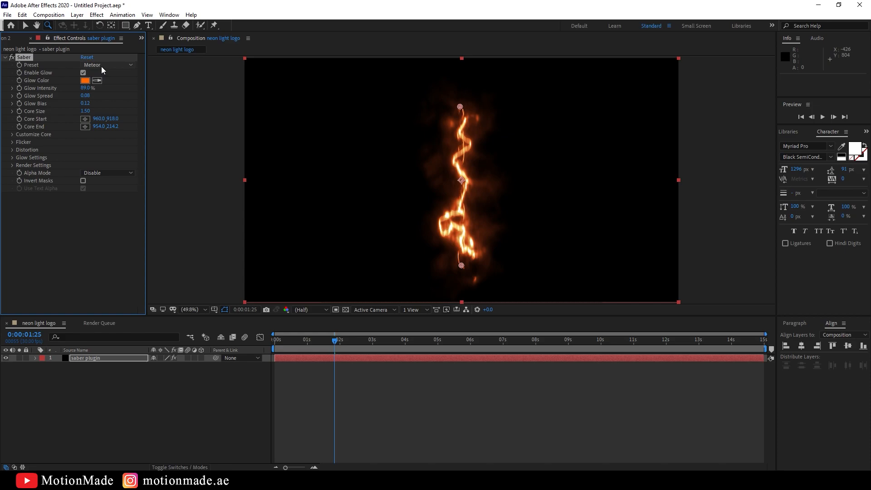
pyautogui.click(91, 65)
pyautogui.click(139, 393)
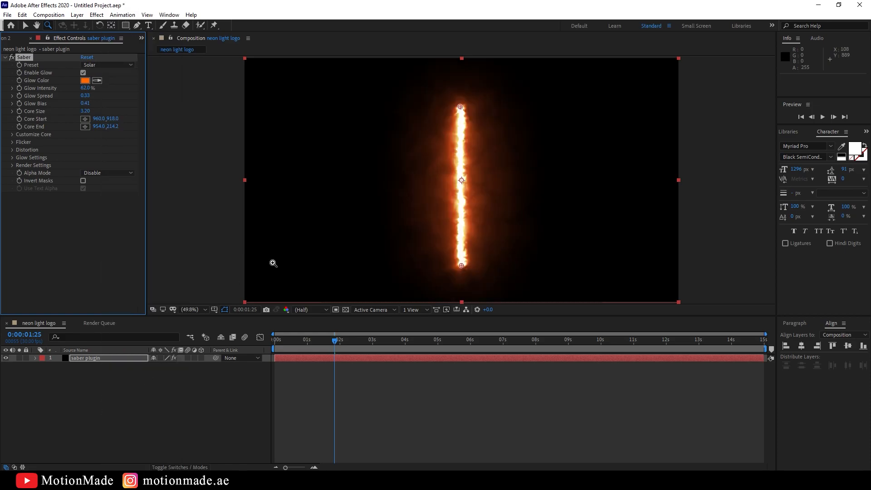
# Step: Apply the Default preset to the Saber effect and activate the Selection tool
pyautogui.click(101, 66)
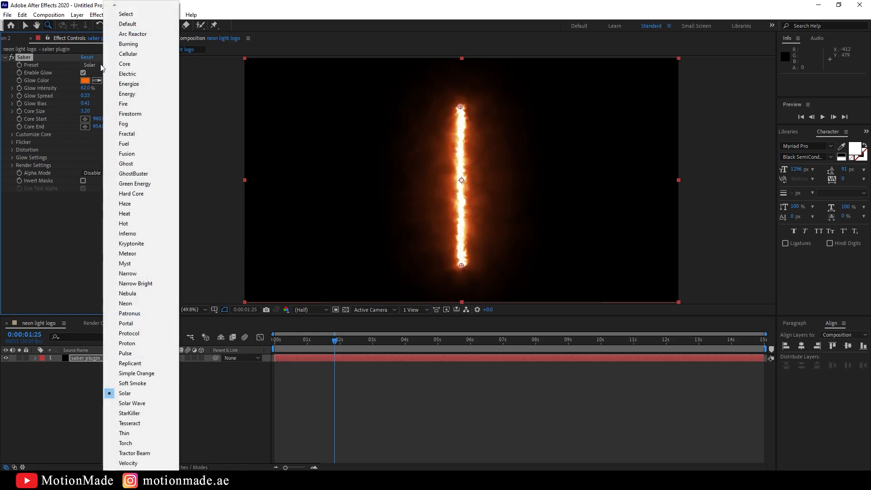
pyautogui.click(138, 25)
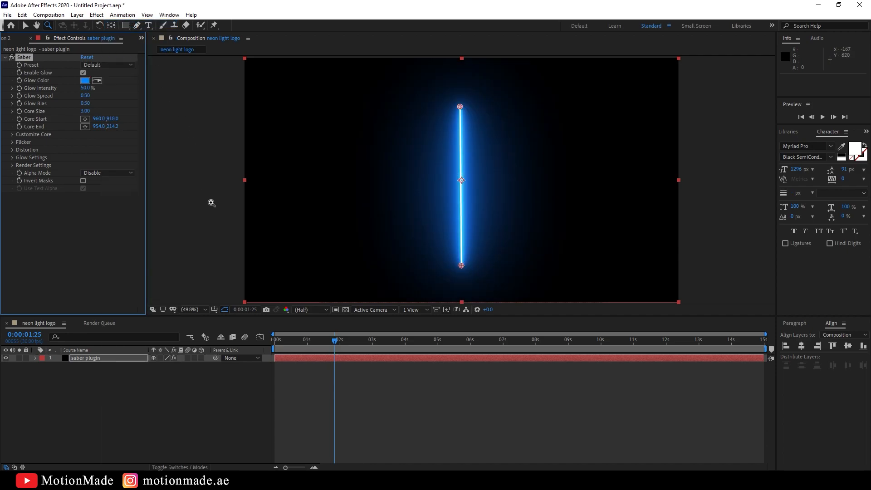
pyautogui.press('v')
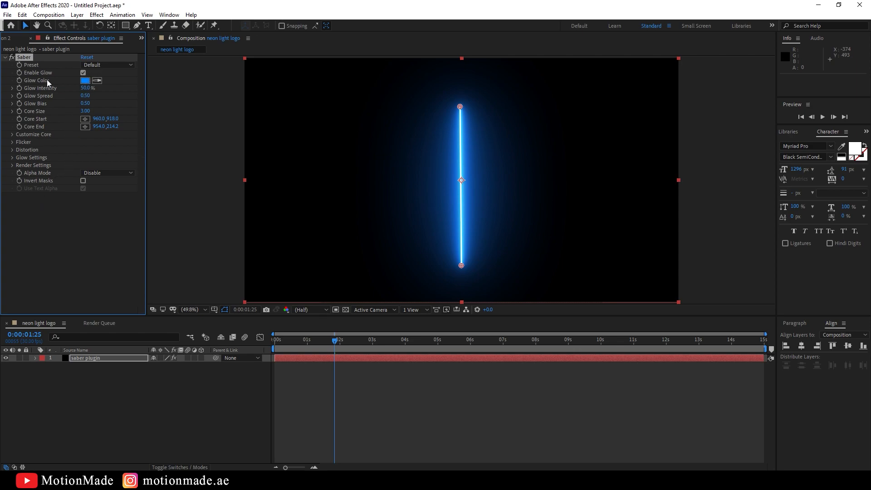
# Step: Try a deeper blue, 003CFF, as the Saber glow color and cancel the change
pyautogui.click(85, 80)
pyautogui.moveTo(297, 256)
pyautogui.mouseDown()
pyautogui.moveTo(296, 299)
pyautogui.moveTo(301, 250)
pyautogui.mouseUp()
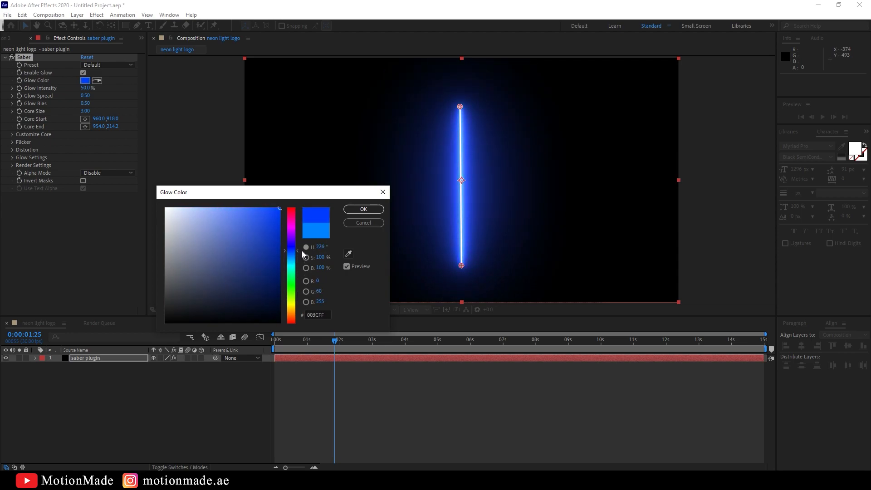
pyautogui.click(351, 224)
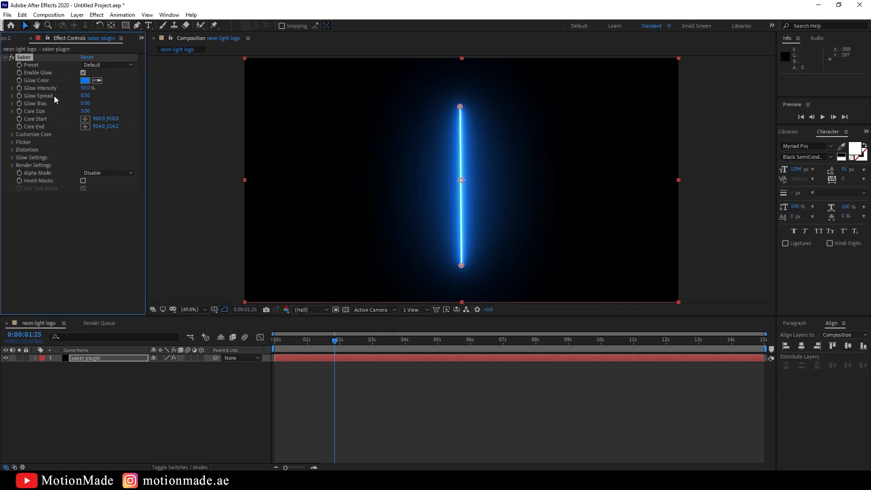
# Step: Try a higher Glow Spread, Glow Intensity and a Glow Bias of 1.05 on the Saber beam, and undo these changes
pyautogui.moveTo(87, 96); pyautogui.dragTo(101, 97)
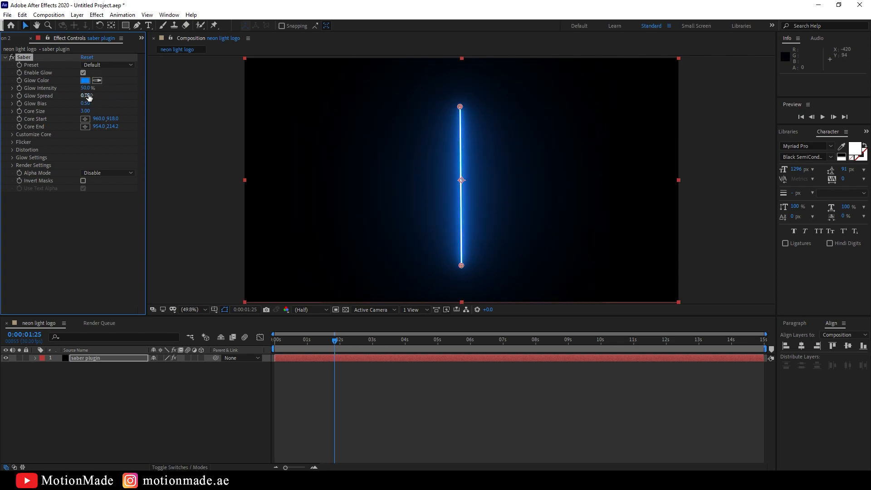
pyautogui.hotkey('ctrl', 'z')
pyautogui.moveTo(87, 90); pyautogui.dragTo(111, 106)
pyautogui.hotkey('ctrl', 'z')
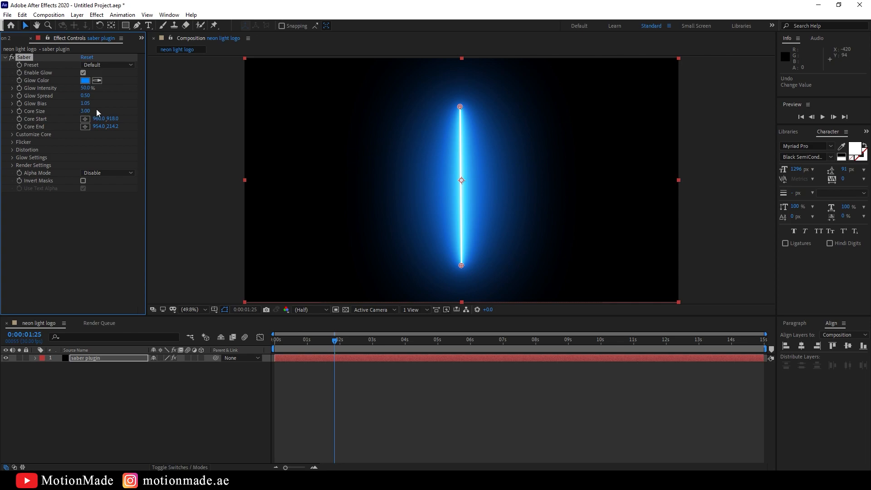
pyautogui.hotkey('ctrl', 'z')
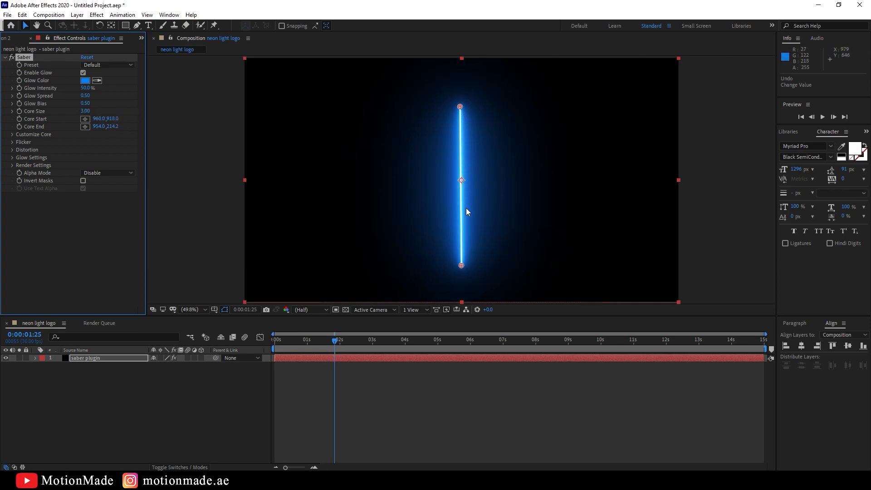
# Step: Try the beam's upper end point at about 797, 250, and settle it at about 972, 216
pyautogui.moveTo(90, 113)
pyautogui.mouseDown()
pyautogui.moveTo(106, 112)
pyautogui.moveTo(96, 113)
pyautogui.mouseUp()
pyautogui.click(461, 126)
pyautogui.moveTo(460, 108); pyautogui.dragTo(425, 115)
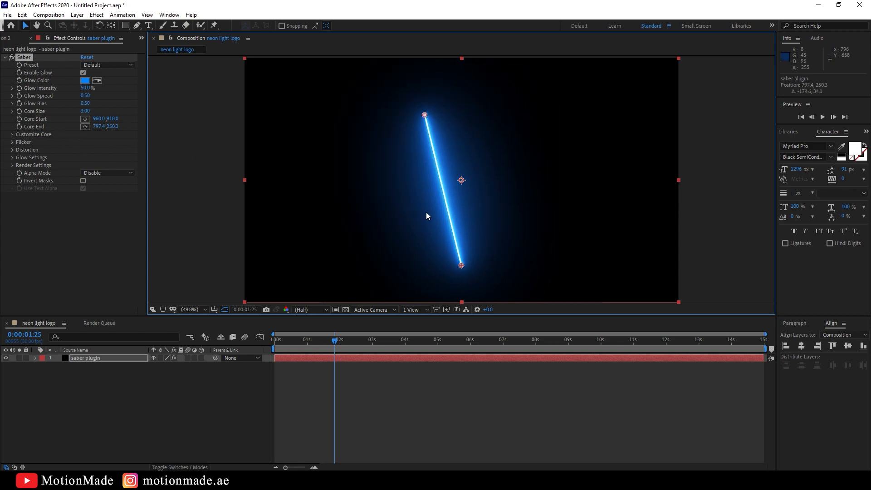
pyautogui.hotkey('ctrl', 'z')
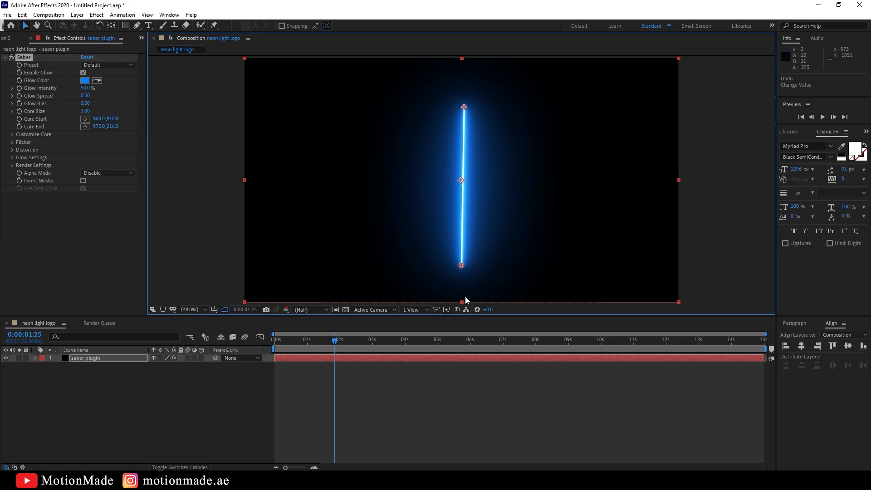
# Step: Try repositioning the Saber beam's Core Start to about 343, 183, and undo the move
pyautogui.moveTo(462, 267); pyautogui.dragTo(440, 255)
pyautogui.moveTo(98, 118); pyautogui.dragTo(190, 121)
pyautogui.click(85, 118)
pyautogui.click(322, 100)
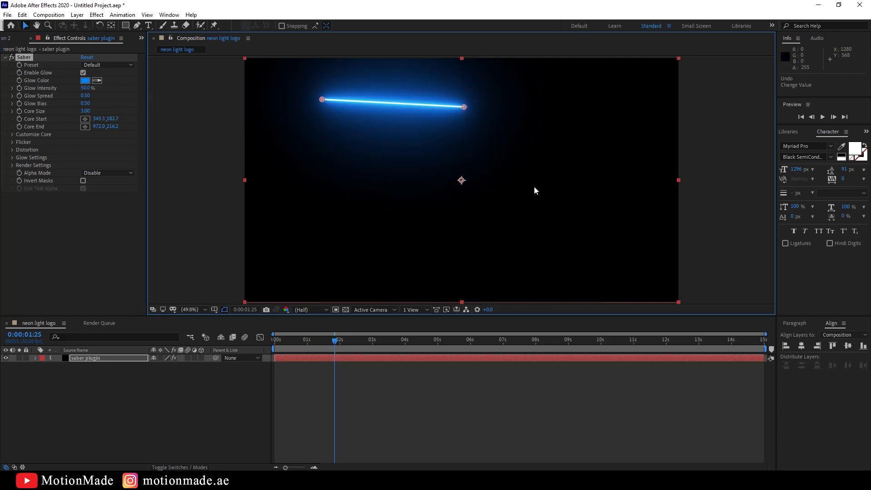
pyautogui.hotkey('ctrl', 'z')
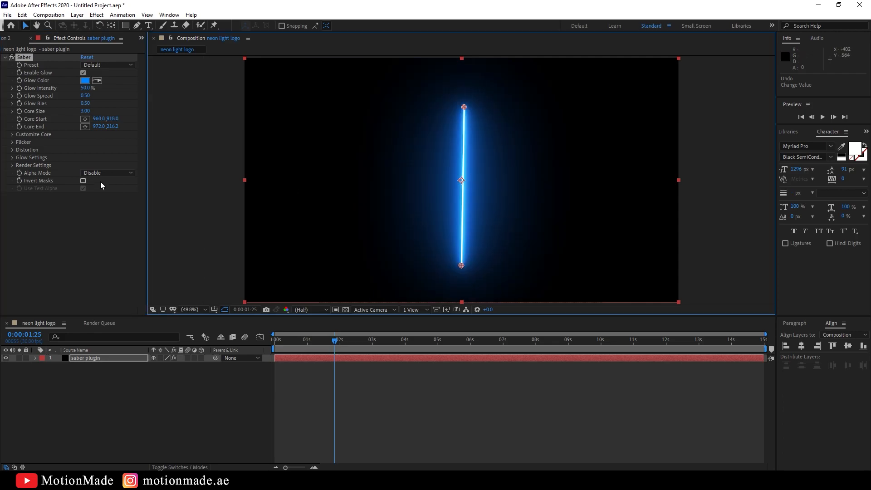
# Step: Reveal the Customize Core settings, try stretching the beam across the full frame width by its end points, and undo the moves
pyautogui.click(12, 135)
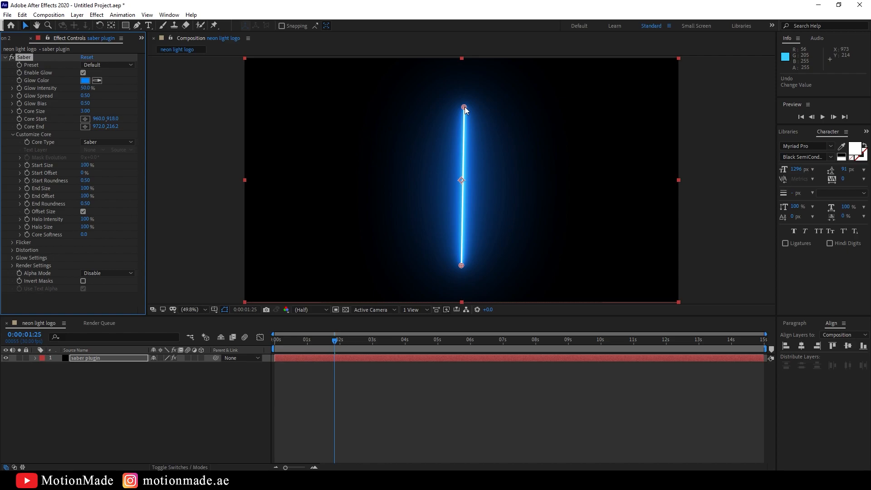
pyautogui.moveTo(465, 108); pyautogui.dragTo(244, 179)
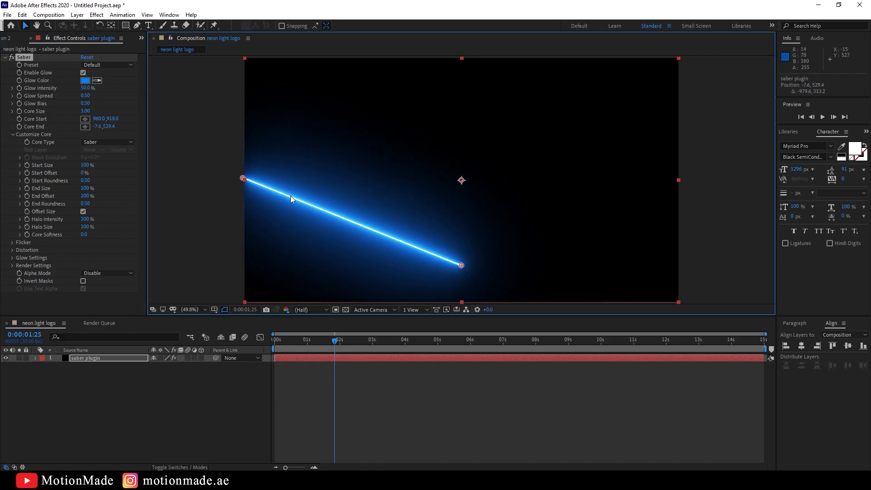
pyautogui.moveTo(462, 265)
pyautogui.mouseDown()
pyautogui.moveTo(671, 177)
pyautogui.moveTo(693, 177)
pyautogui.moveTo(633, 141)
pyautogui.moveTo(419, 102)
pyautogui.moveTo(314, 203)
pyautogui.moveTo(461, 267)
pyautogui.mouseUp()
pyautogui.moveTo(521, 267); pyautogui.dragTo(684, 181)
pyautogui.hotkey('ctrl', 'z')
pyautogui.hotkey('ctrl', 'z')
pyautogui.hotkey('ctrl', 'z')
pyautogui.hotkey('ctrl', 'z')
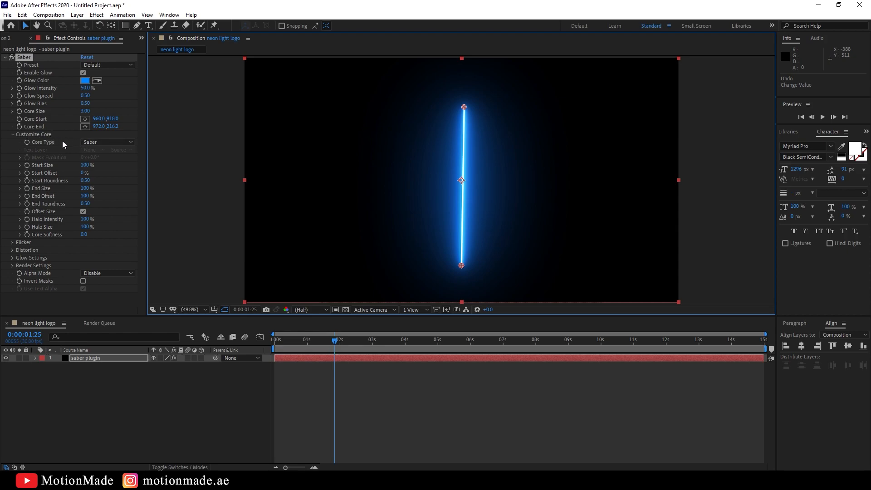
# Step: View the Core Type options, try a core Start Size of 0%, and restore it to 100%
pyautogui.click(115, 142)
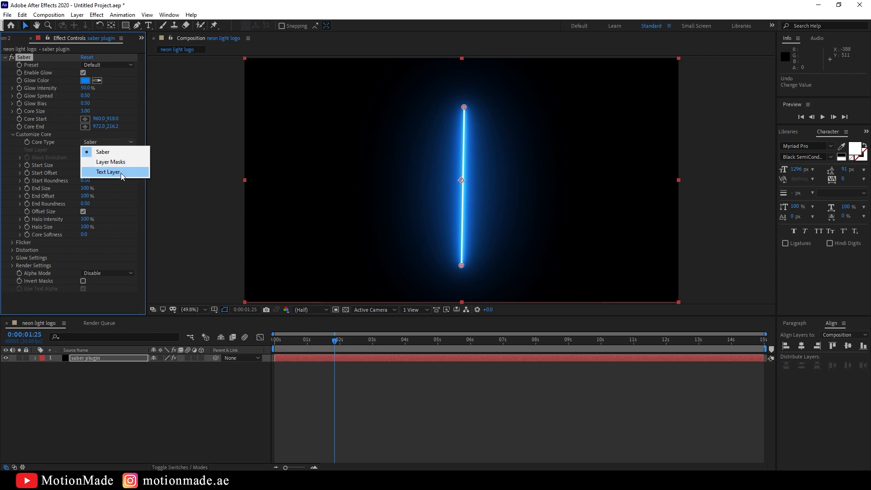
pyautogui.click(208, 201)
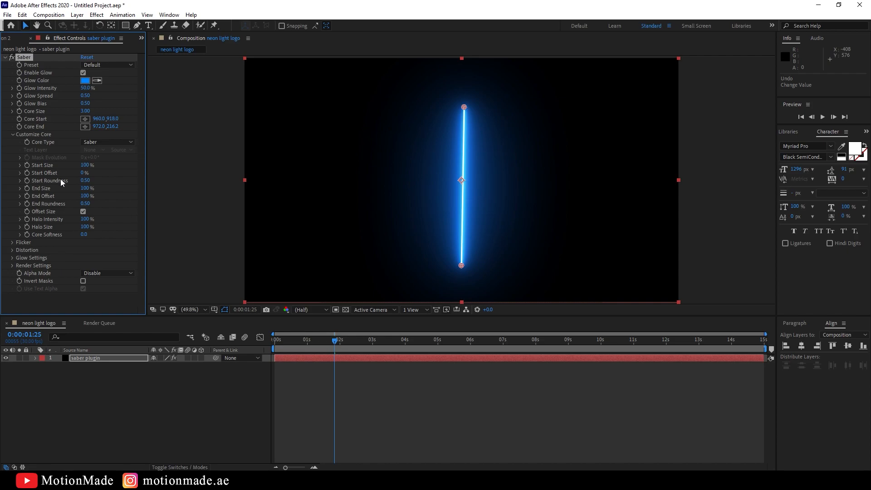
pyautogui.moveTo(88, 165); pyautogui.dragTo(41, 165)
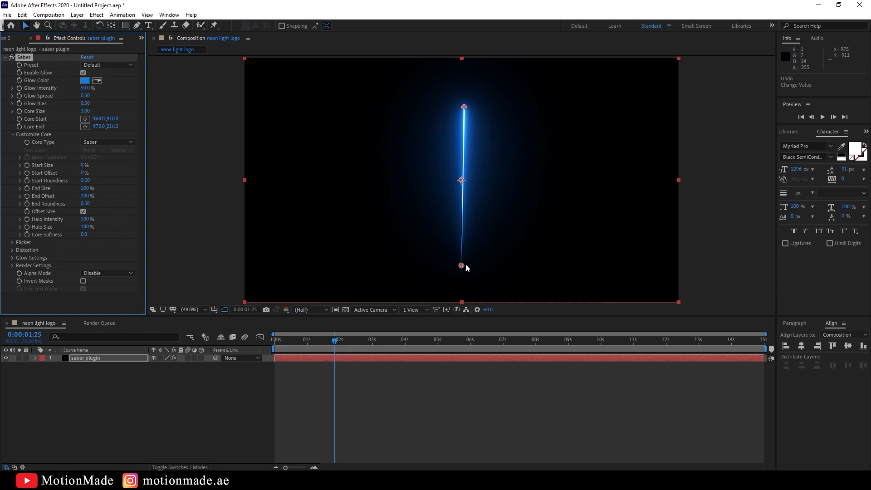
pyautogui.moveTo(83, 165); pyautogui.dragTo(98, 172)
pyautogui.click(87, 166)
pyautogui.write('100')
pyautogui.press('Return')
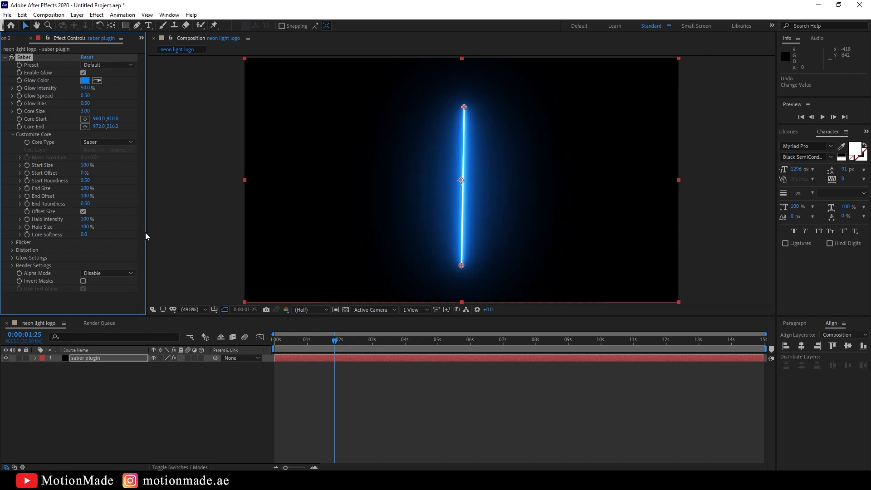
# Step: Try adjusting the core's Start Offset and End Size without keeping the changes, and collapse the Customize Core settings
pyautogui.moveTo(87, 176)
pyautogui.mouseDown()
pyautogui.moveTo(125, 172)
pyautogui.moveTo(86, 174)
pyautogui.mouseUp()
pyautogui.moveTo(86, 188)
pyautogui.mouseDown()
pyautogui.moveTo(99, 190)
pyautogui.moveTo(45, 195)
pyautogui.moveTo(97, 194)
pyautogui.mouseUp()
pyautogui.click(12, 135)
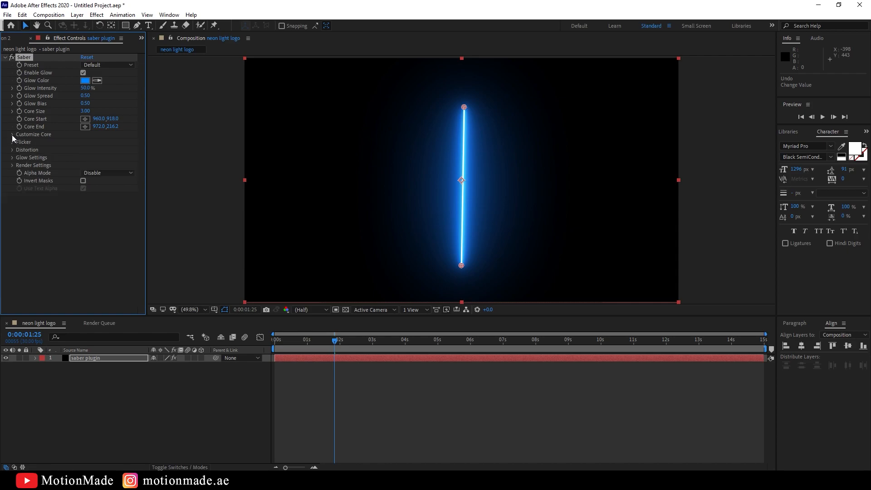
# Step: Reveal the Flicker settings, set Flicker Intensity to 30%, and preview the beam's animation
pyautogui.click(12, 142)
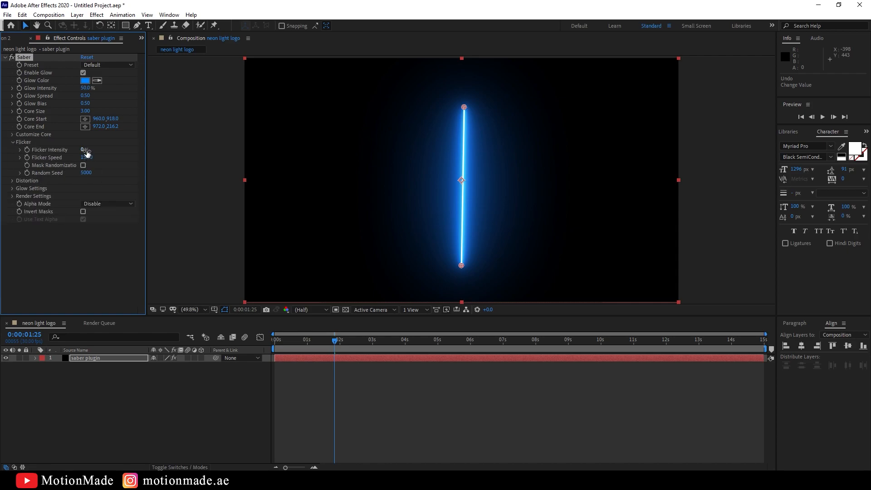
pyautogui.press('space')
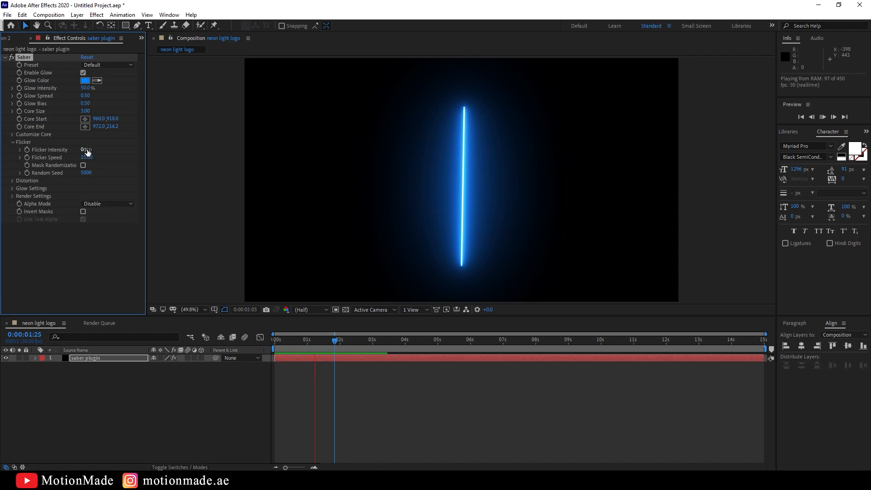
pyautogui.click(85, 150)
pyautogui.write('30')
pyautogui.press('Return')
pyautogui.press('space')
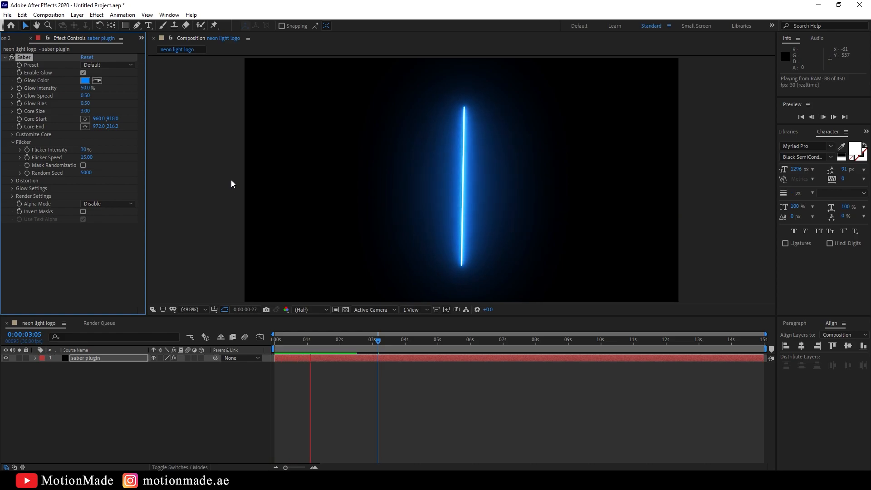
pyautogui.press('space')
# Step: Set the Saber Flicker Intensity to 100% and preview the stronger flicker
pyautogui.click(83, 149)
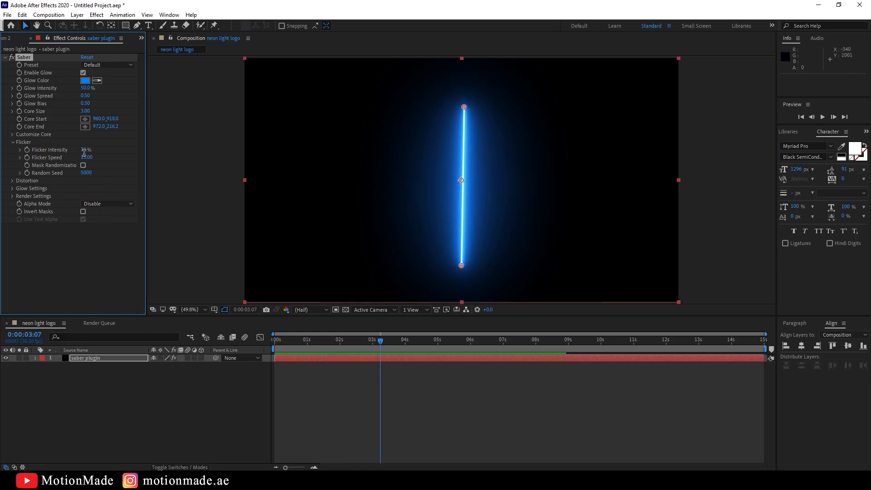
pyautogui.write('100')
pyautogui.press('Return')
pyautogui.press('space')
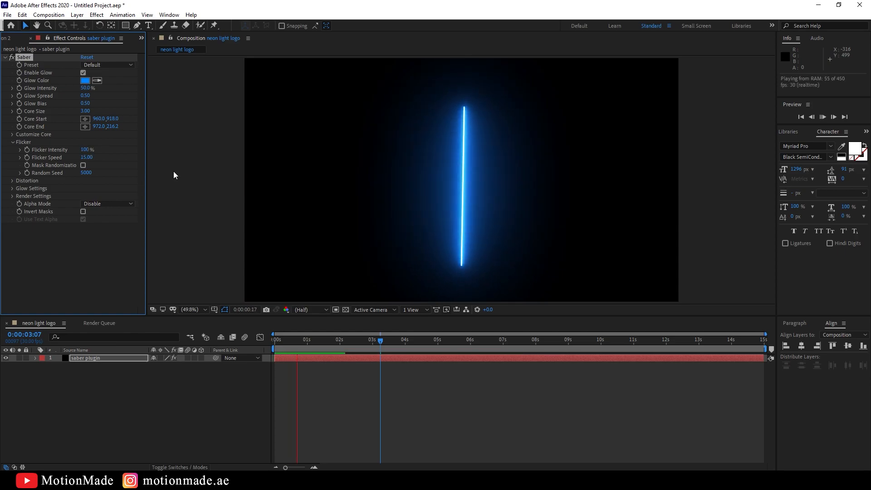
pyautogui.press('space')
# Step: Set the Saber Flicker Speed to 3 and preview the slower flicker
pyautogui.click(85, 158)
pyautogui.write('3')
pyautogui.press('Return')
pyautogui.press('space')
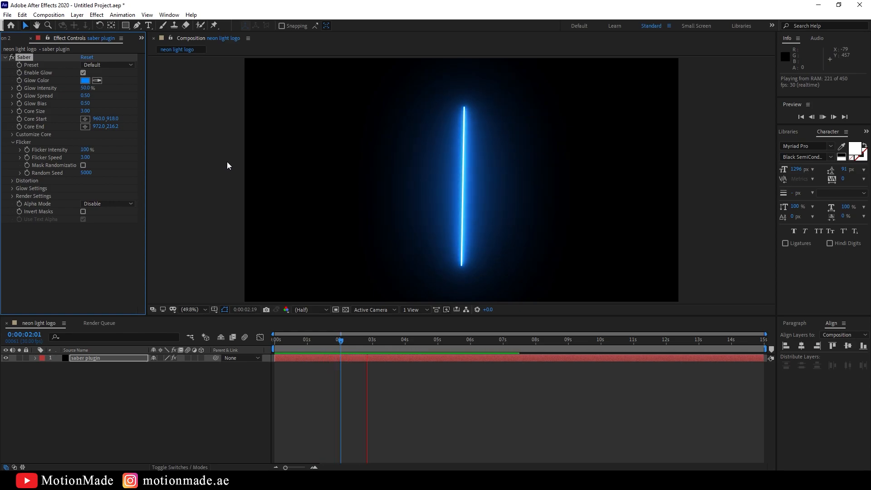
pyautogui.press('space')
# Step: Set Flicker Speed back to 15 and Flicker Intensity to 0%, and collapse the Flicker settings
pyautogui.click(85, 157)
pyautogui.write('15')
pyautogui.press('Return')
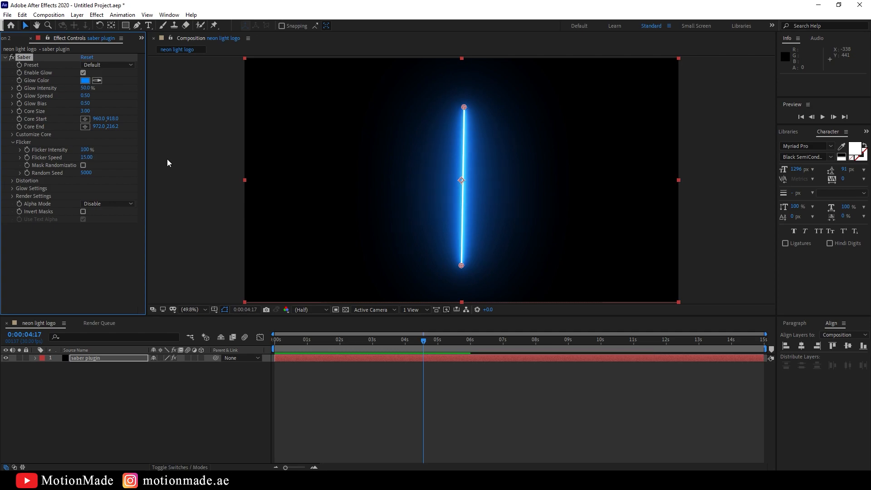
pyautogui.click(88, 147)
pyautogui.click(89, 150)
pyautogui.write('0')
pyautogui.press('Return')
pyautogui.click(14, 142)
# Step: Try a Glow Distortion amount of 16, return it to 0, and collapse the Distortion settings
pyautogui.click(12, 150)
pyautogui.click(20, 157)
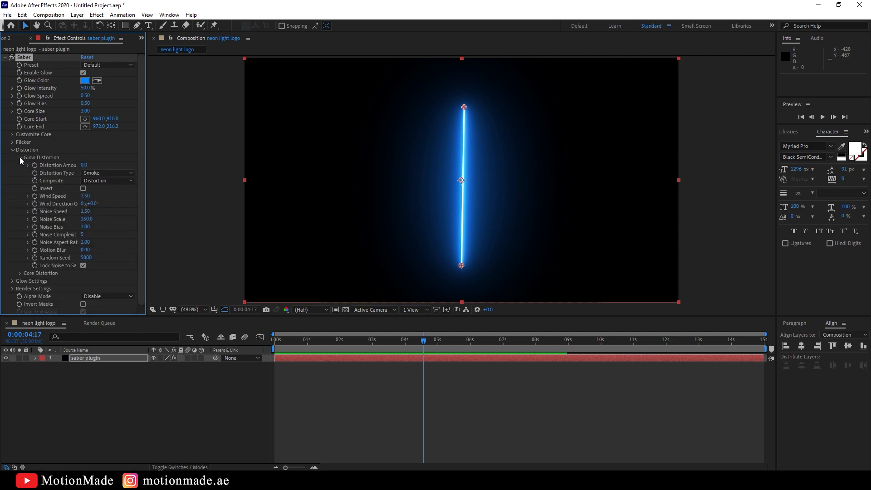
pyautogui.click(20, 158)
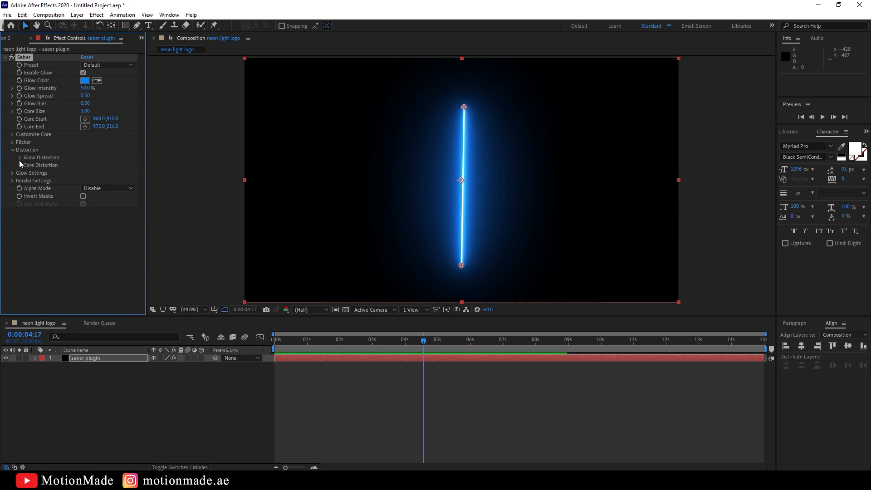
pyautogui.click(20, 157)
pyautogui.moveTo(85, 165); pyautogui.dragTo(96, 167)
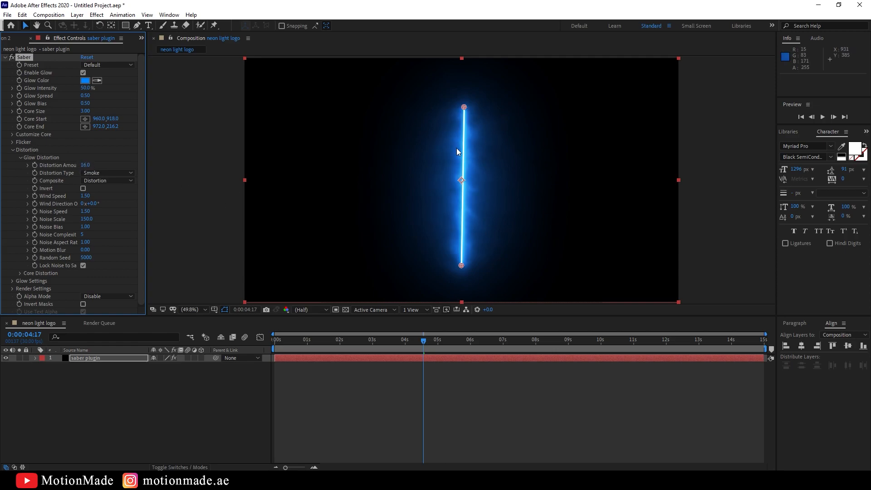
pyautogui.moveTo(84, 165); pyautogui.dragTo(75, 164)
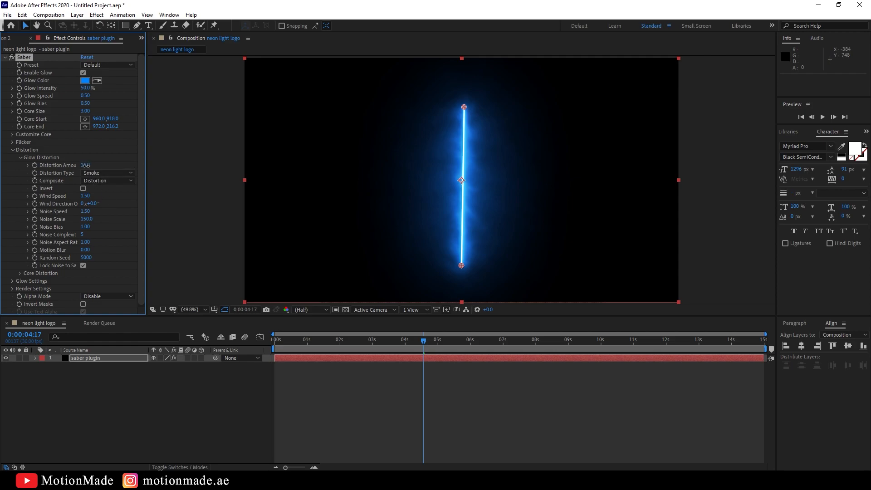
pyautogui.click(116, 64)
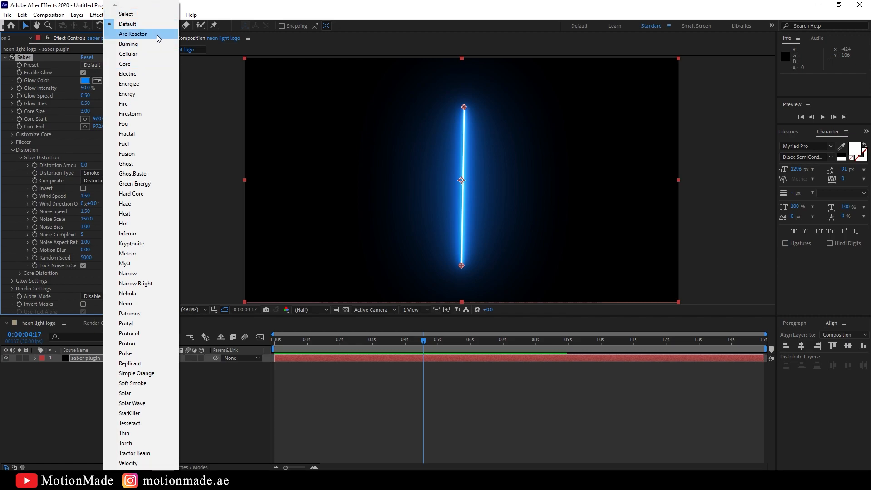
pyautogui.click(23, 186)
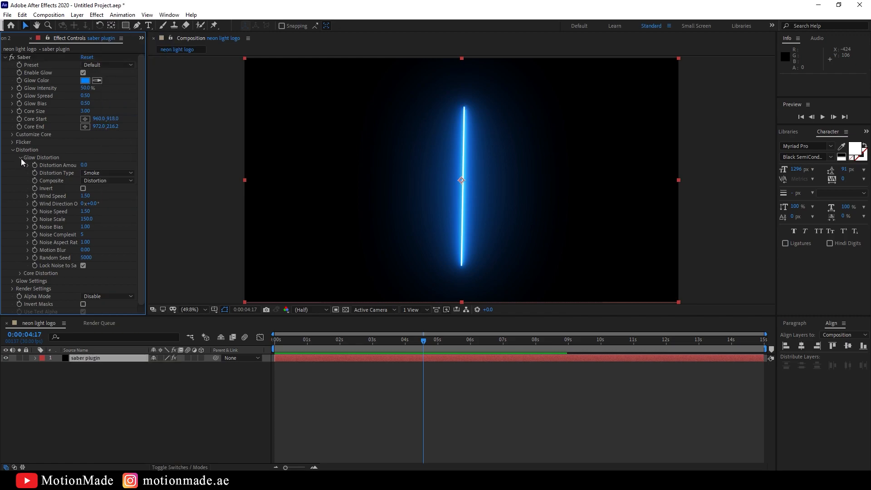
pyautogui.click(20, 157)
pyautogui.click(12, 149)
# Step: Reveal the Glow Settings, try changing Glow 1 Intensity, undo it, and collapse the group
pyautogui.click(12, 160)
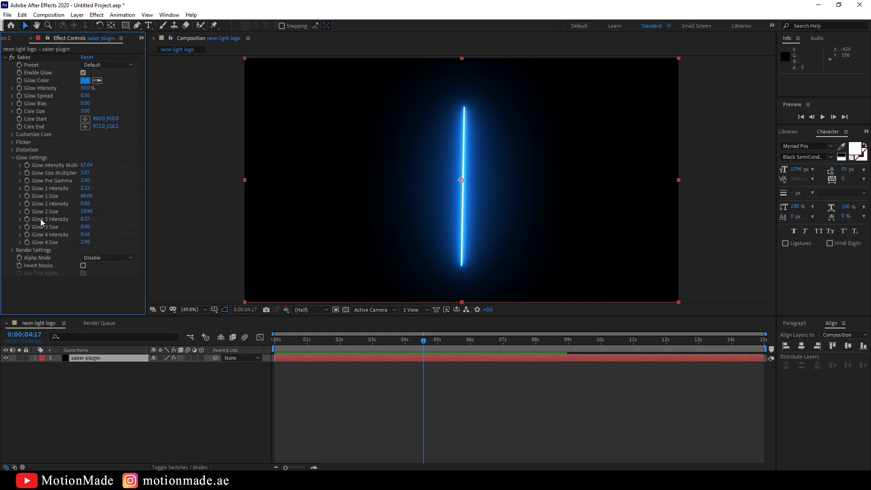
pyautogui.moveTo(86, 189); pyautogui.dragTo(88, 191)
pyautogui.hotkey('ctrl', 'z')
pyautogui.click(12, 157)
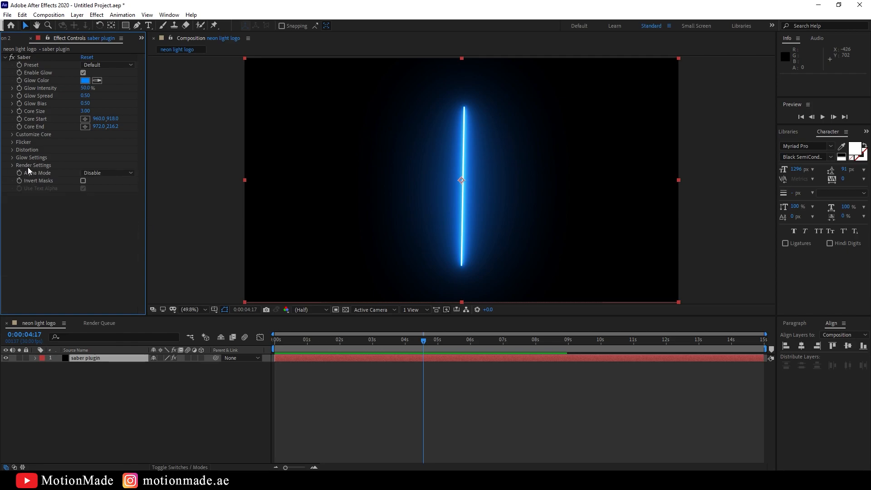
# Step: Return to the start of the timeline and set the Saber Core Type on the saber plugin layer to Layer Masks
pyautogui.click(429, 342)
pyautogui.press('Home')
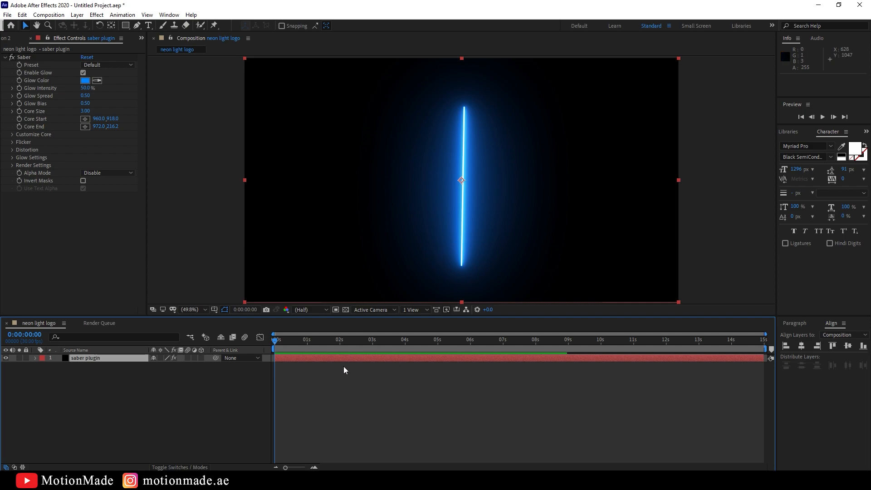
pyautogui.moveTo(172, 377); pyautogui.dragTo(78, 329)
pyautogui.click(83, 357)
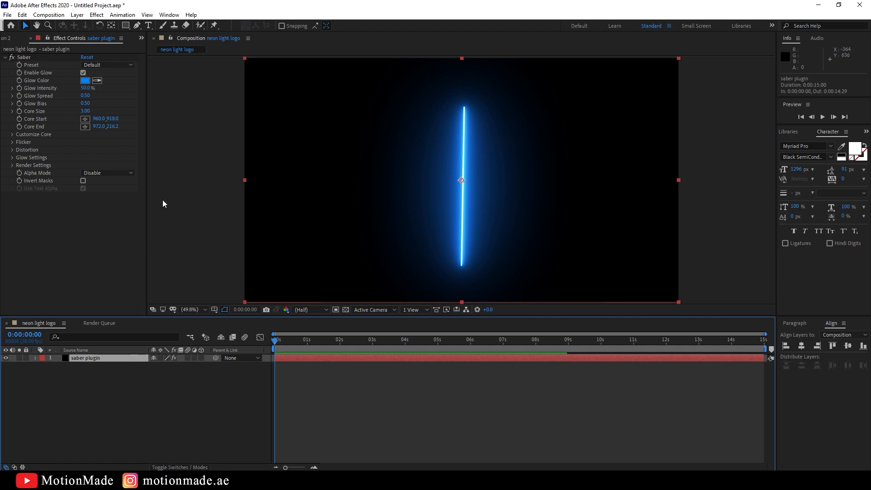
pyautogui.click(13, 135)
pyautogui.click(119, 142)
pyautogui.click(118, 165)
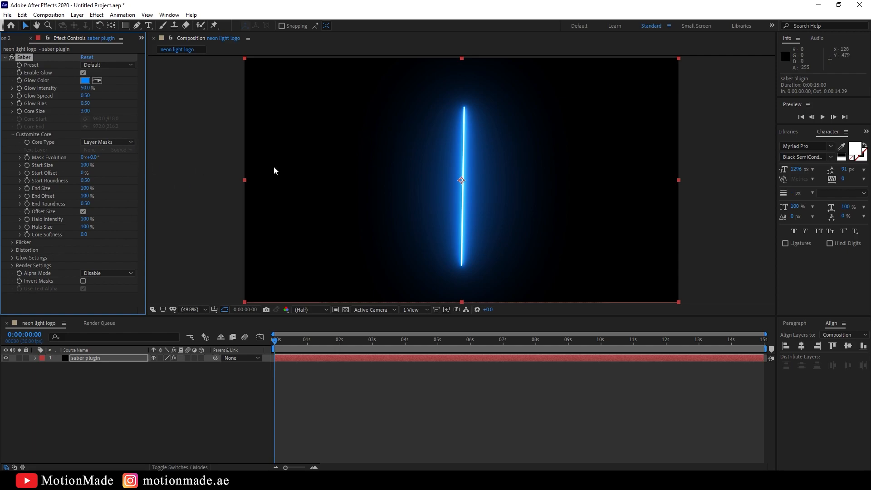
# Step: Show the Title/Action Safe guides and draw a rectangular mask along the title-safe frame on the saber plugin layer
pyautogui.click(103, 358)
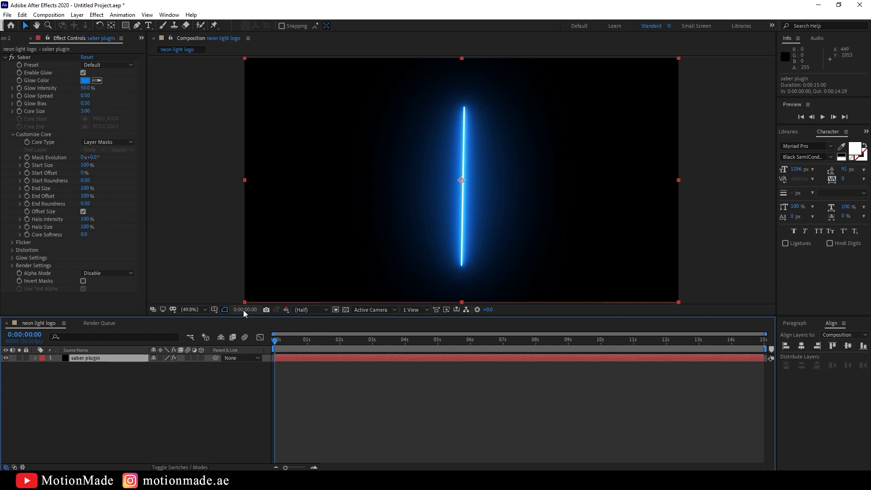
pyautogui.click(216, 309)
pyautogui.click(236, 321)
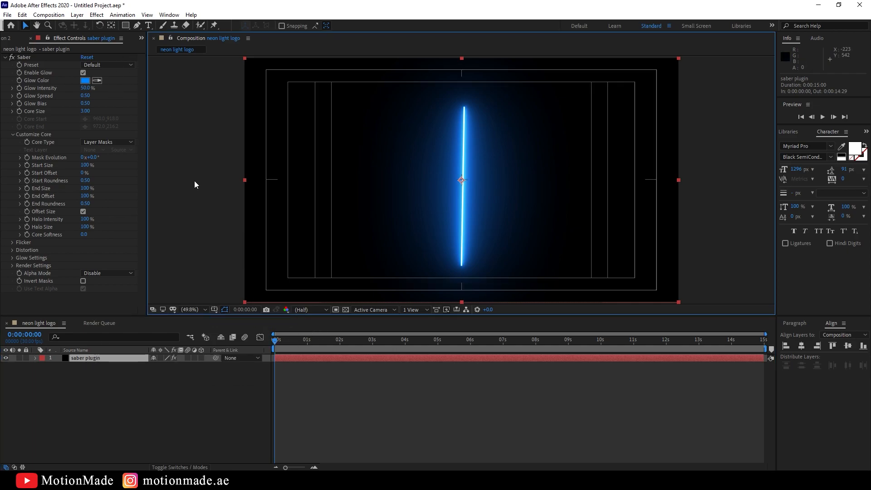
pyautogui.click(129, 26)
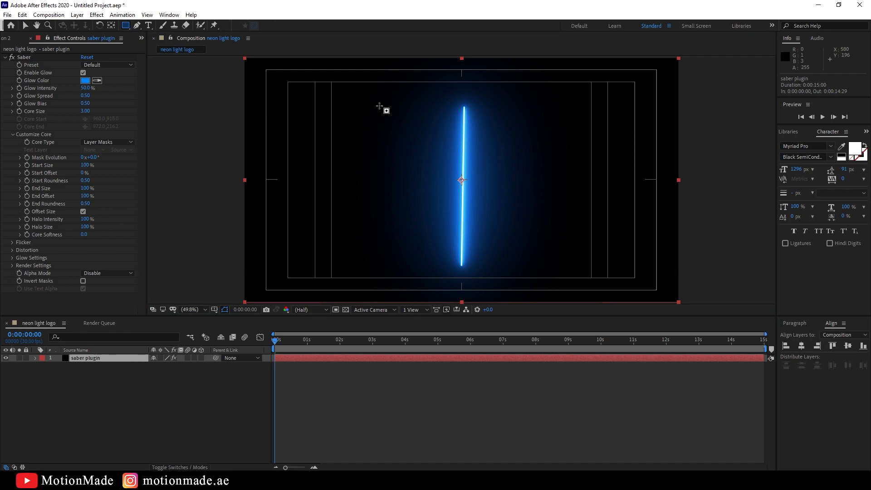
pyautogui.click(82, 358)
pyautogui.moveTo(287, 83); pyautogui.dragTo(638, 281)
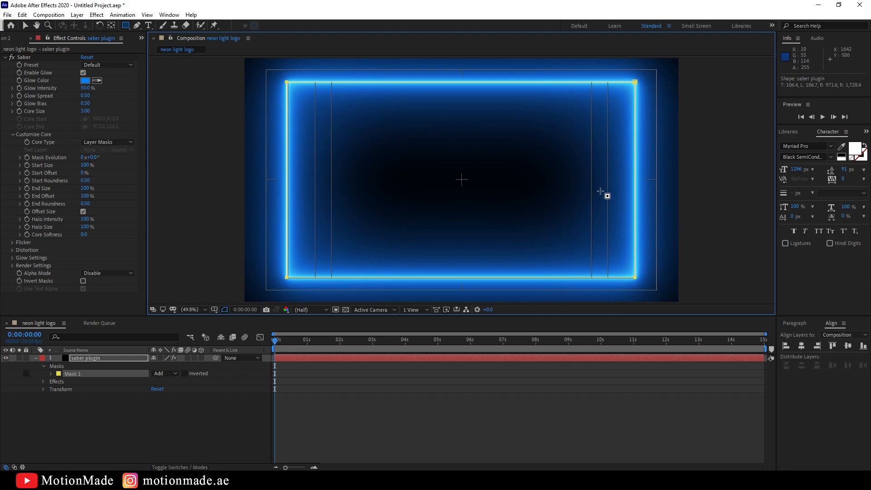
# Step: Try the Saber Core Type on the masked layer, and set it back to Layer Masks
pyautogui.click(111, 143)
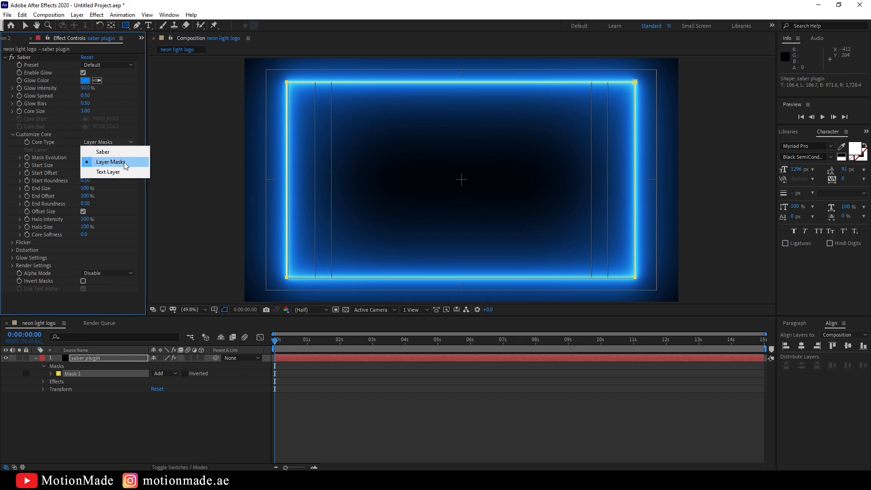
pyautogui.click(118, 152)
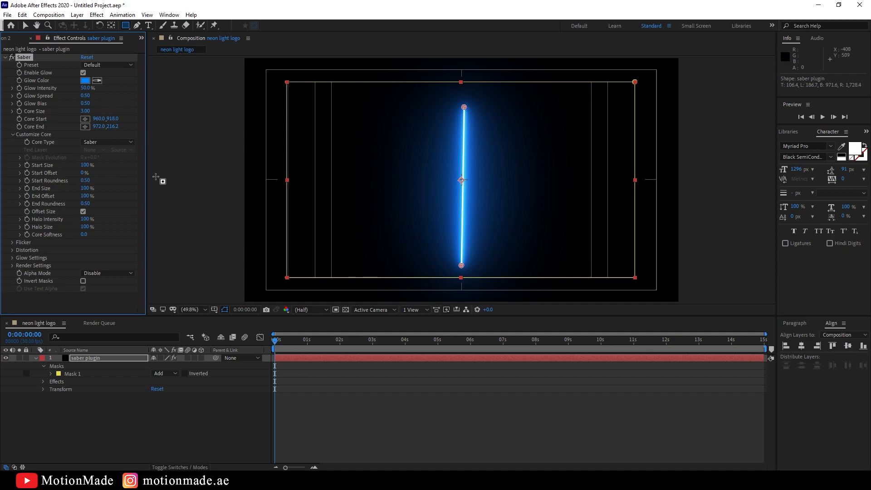
pyautogui.click(106, 143)
pyautogui.click(115, 162)
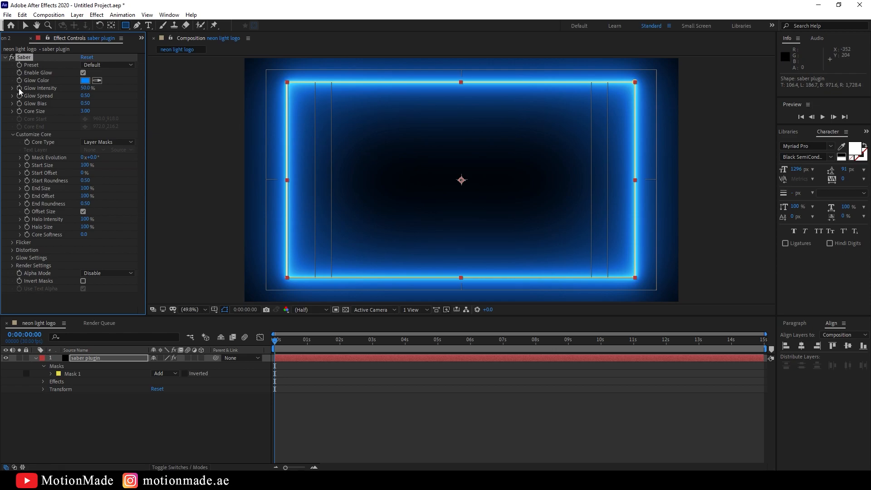
# Step: Hide the Title/Action Safe guides and delete the rectangular mask from the saber plugin layer
pyautogui.press('v')
pyautogui.click(339, 394)
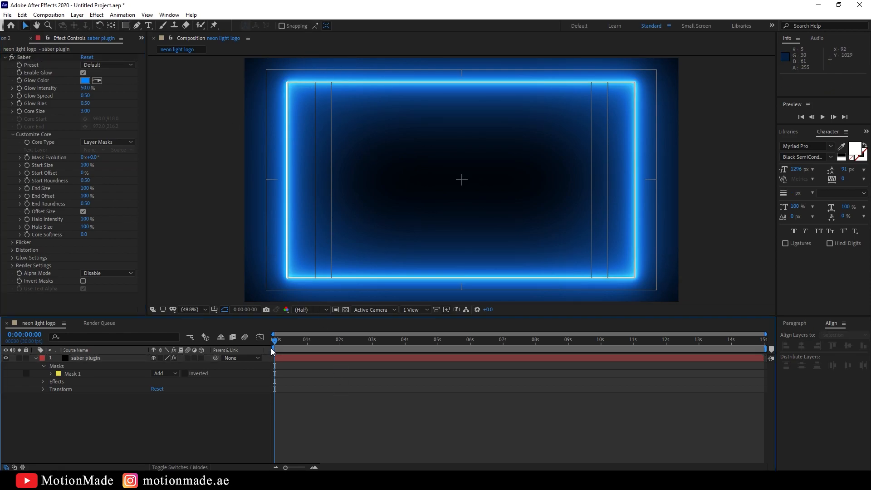
pyautogui.click(214, 310)
pyautogui.click(242, 320)
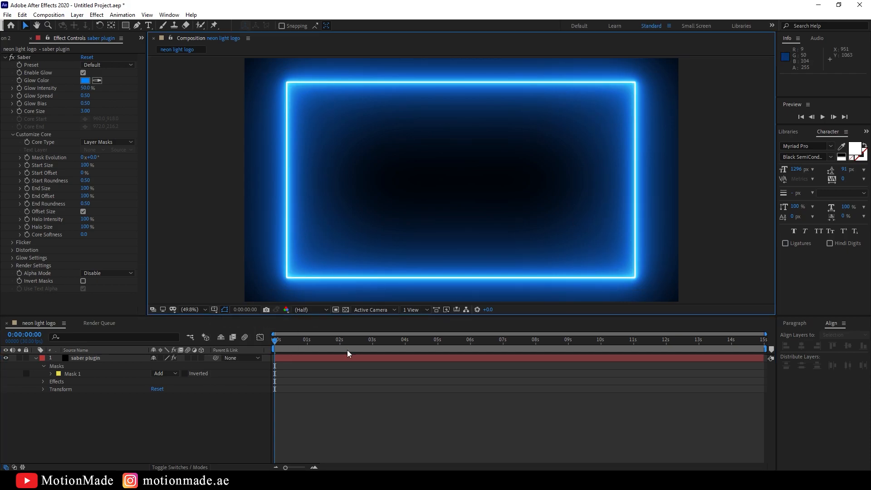
pyautogui.click(112, 358)
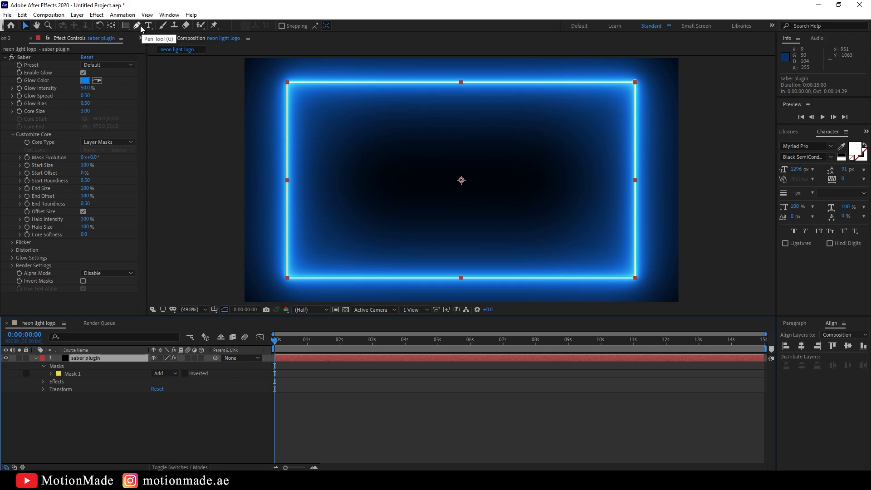
pyautogui.click(90, 374)
pyautogui.press('Delete')
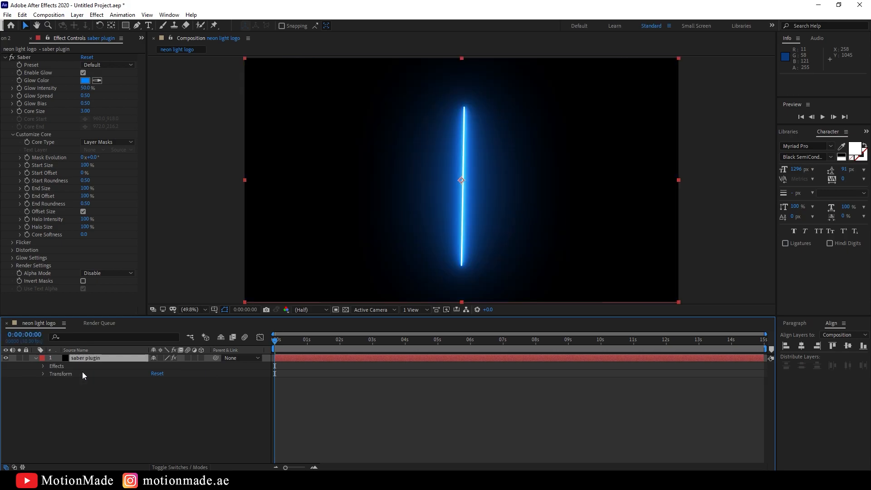
# Step: Draw an open S-shaped mask of four curved points on the saber plugin layer with the Pen tool
pyautogui.click(136, 26)
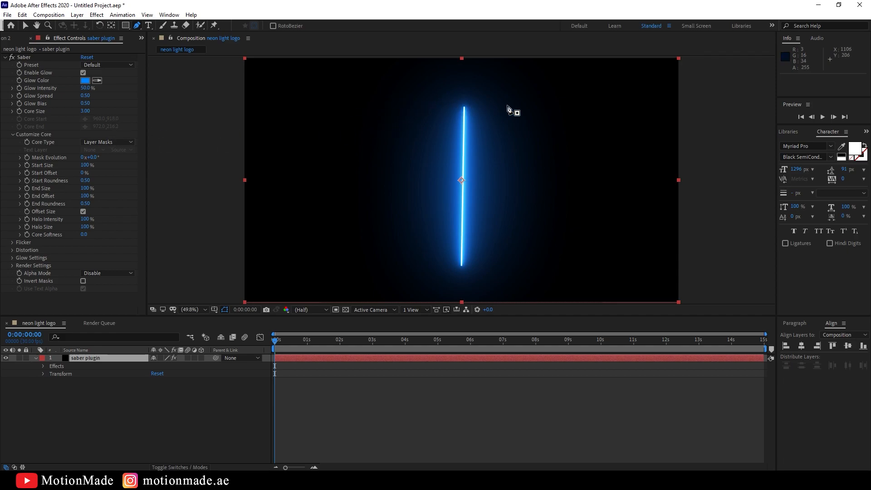
pyautogui.click(594, 90)
pyautogui.moveTo(396, 155); pyautogui.dragTo(486, 228)
pyautogui.moveTo(579, 236); pyautogui.dragTo(537, 276)
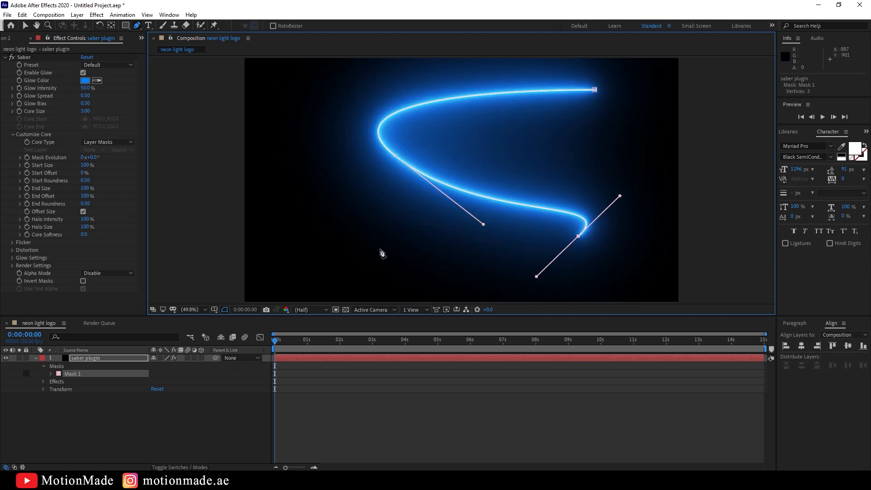
pyautogui.moveTo(329, 220); pyautogui.dragTo(312, 192)
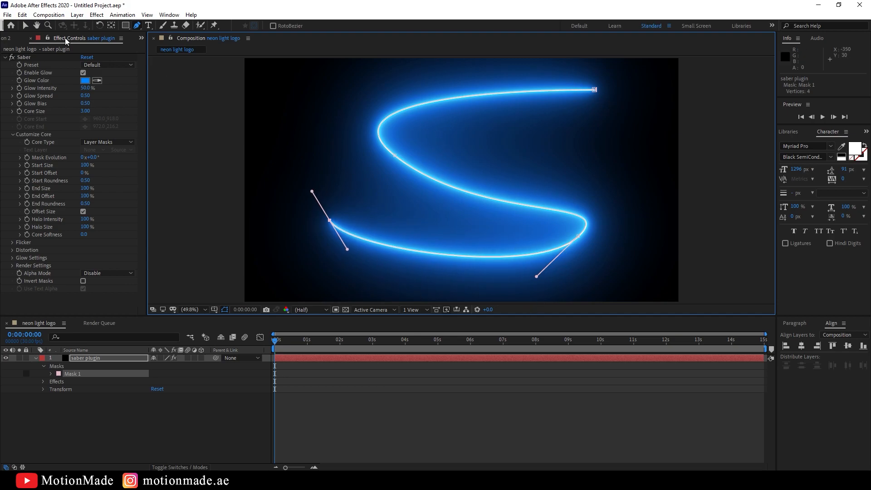
# Step: Remove the S-shaped mask from the saber plugin layer
pyautogui.click(25, 25)
pyautogui.click(88, 373)
pyautogui.hotkey('ctrl', 'z')
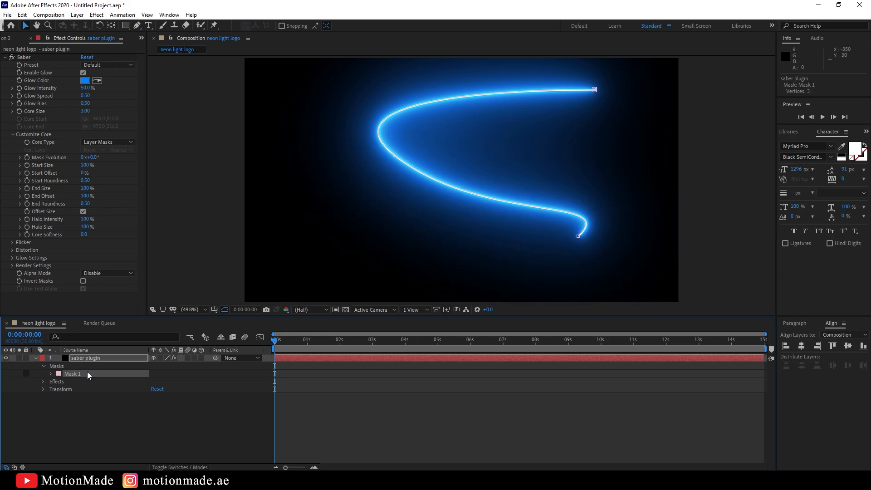
pyautogui.press('Delete')
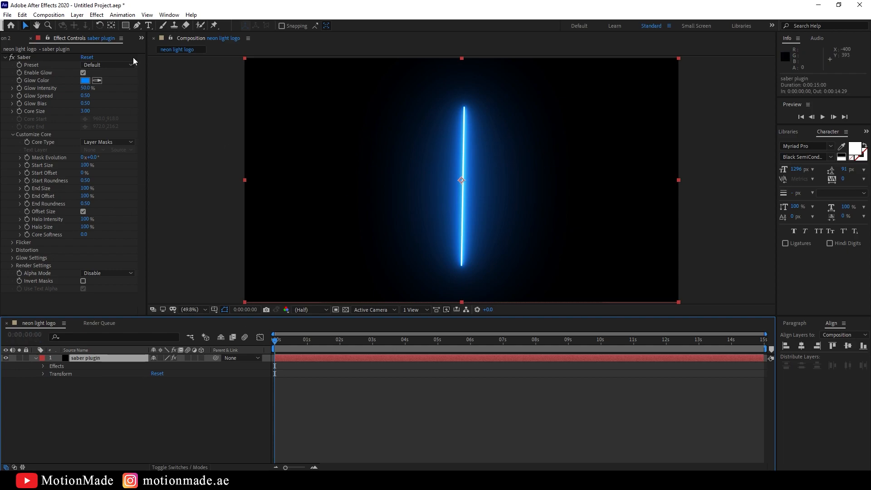
# Step: Show the Title/Action Safe guides and draw a new rectangular mask on the title-safe frame of the saber plugin layer
pyautogui.click(124, 26)
pyautogui.click(214, 309)
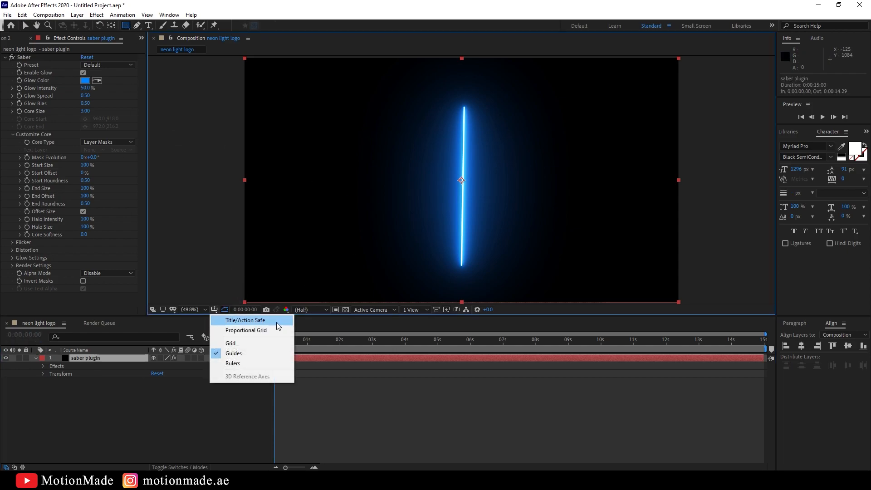
pyautogui.click(268, 322)
pyautogui.moveTo(287, 83)
pyautogui.mouseDown()
pyautogui.moveTo(369, 136)
pyautogui.moveTo(577, 230)
pyautogui.moveTo(640, 281)
pyautogui.mouseUp()
pyautogui.press('v')
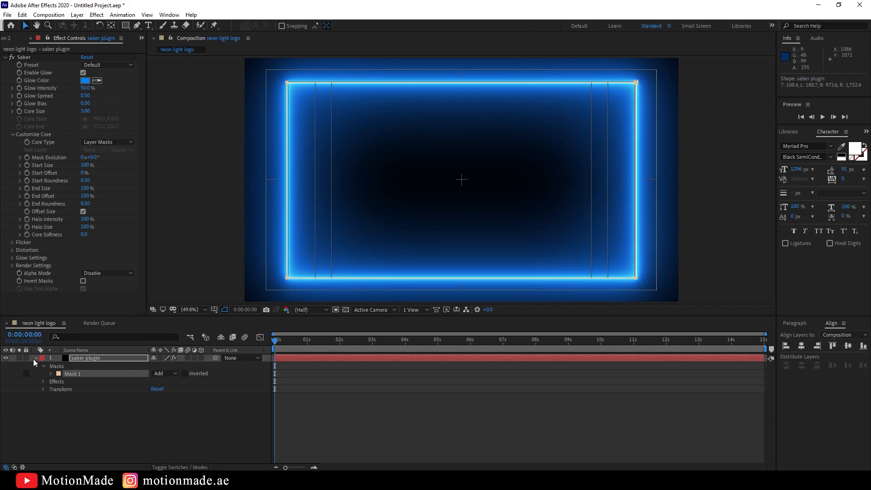
# Step: Collapse the saber plugin layer's properties and hide the Title/Action Safe guides
pyautogui.click(35, 358)
pyautogui.click(36, 358)
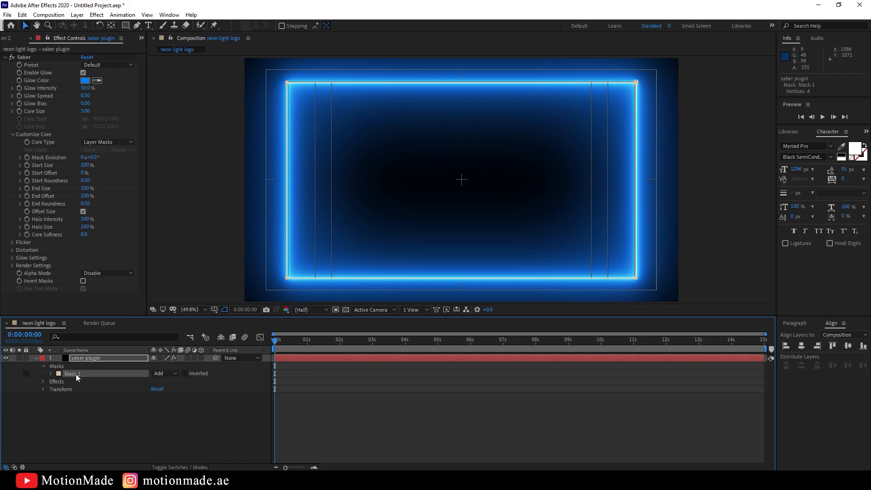
pyautogui.click(81, 358)
pyautogui.click(36, 358)
pyautogui.click(195, 309)
pyautogui.click(214, 310)
pyautogui.click(227, 320)
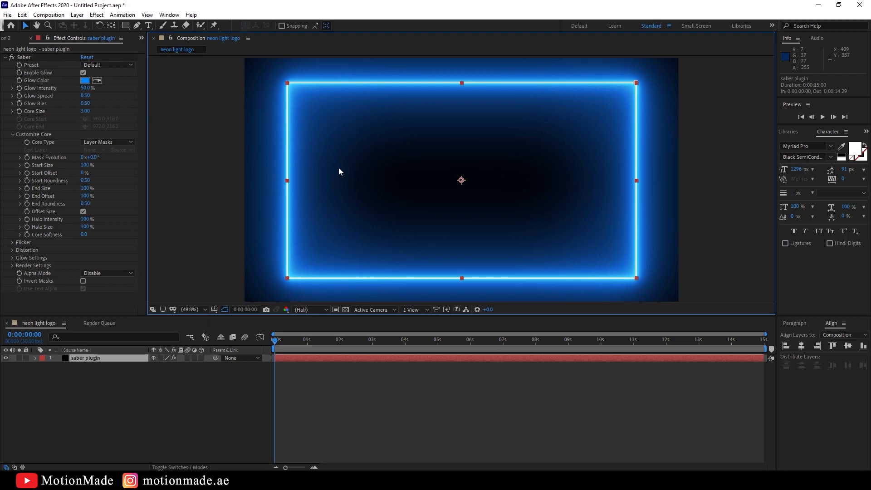
# Step: Try a Flicker Intensity of 50% on the rectangular saber, preview it, lower it again, and collapse the Flicker settings
pyautogui.click(320, 370)
pyautogui.press('space')
pyautogui.press('space')
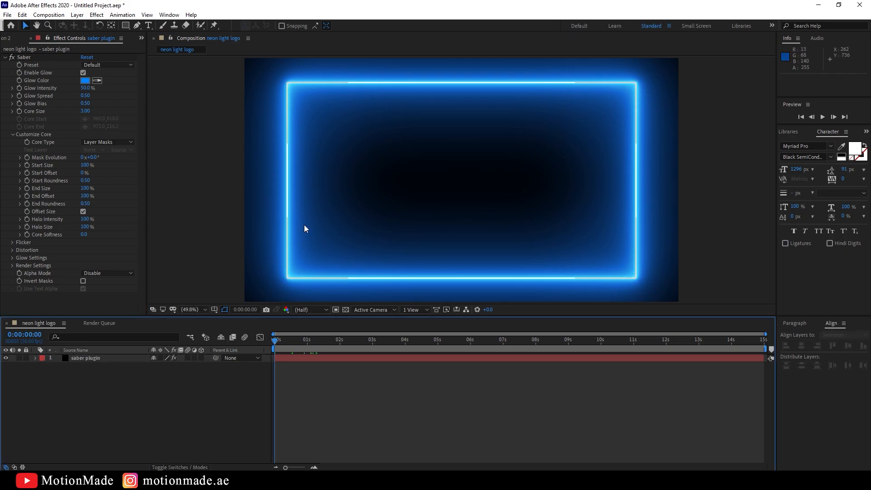
pyautogui.click(13, 135)
pyautogui.click(12, 142)
pyautogui.click(84, 149)
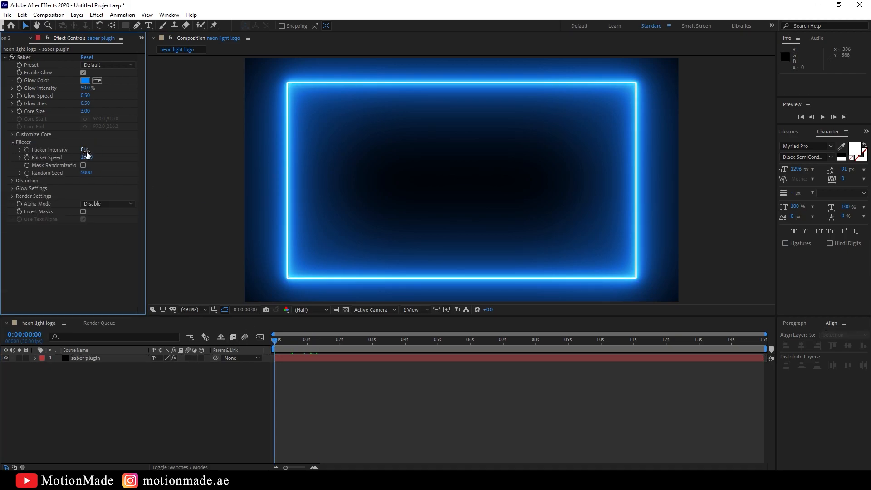
pyautogui.write('50')
pyautogui.press('Return')
pyautogui.press('space')
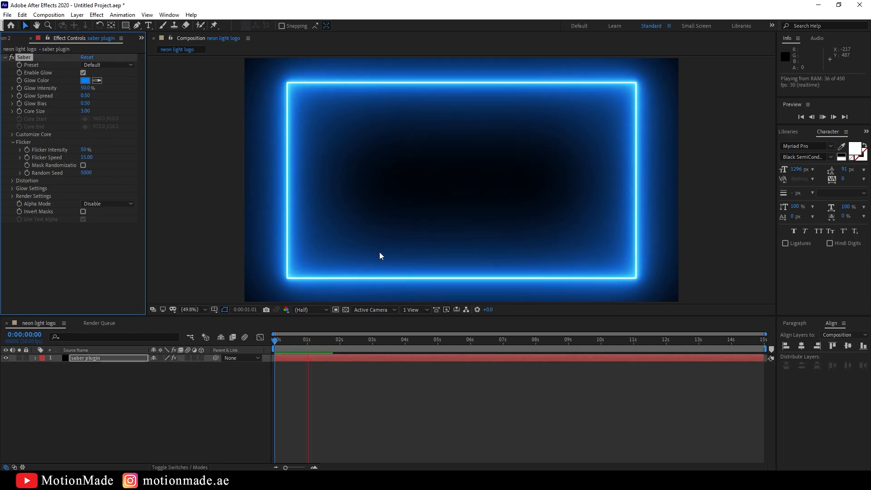
pyautogui.moveTo(85, 150); pyautogui.dragTo(14, 153)
pyautogui.click(12, 142)
# Step: Set the Saber core's Start Size to 0% in the Customize Core settings, and deselect the layer
pyautogui.click(13, 134)
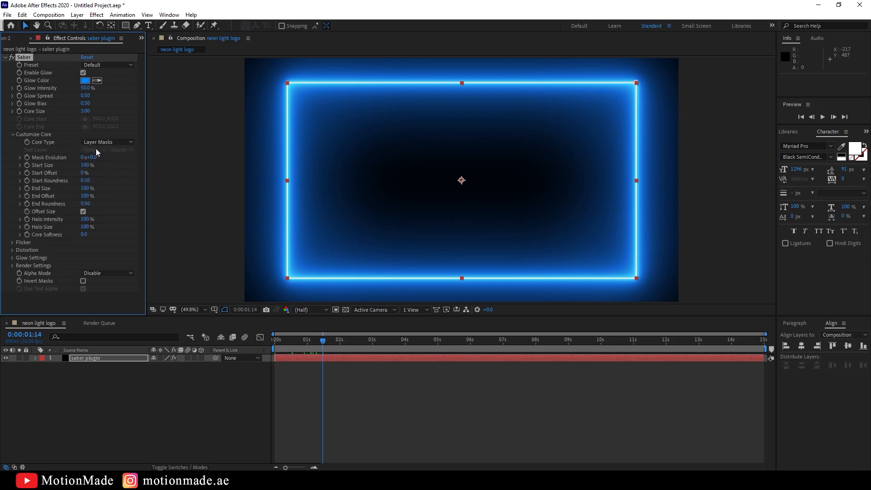
pyautogui.moveTo(83, 165); pyautogui.dragTo(42, 165)
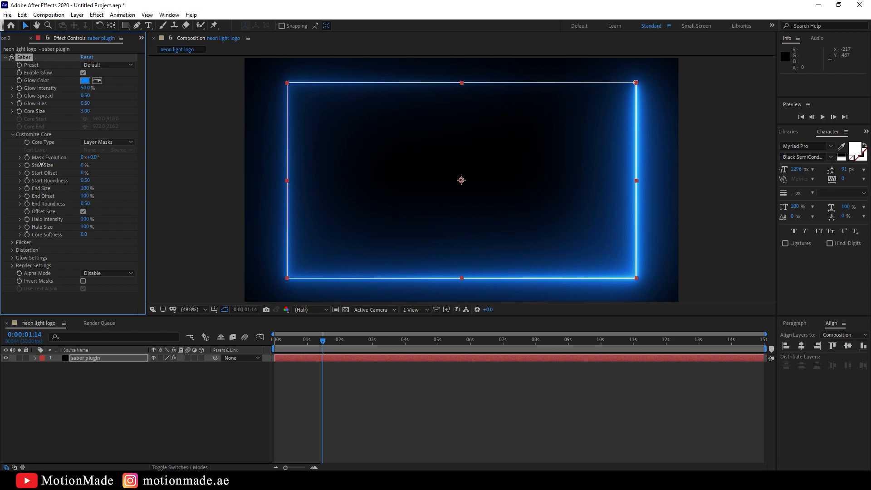
pyautogui.click(428, 426)
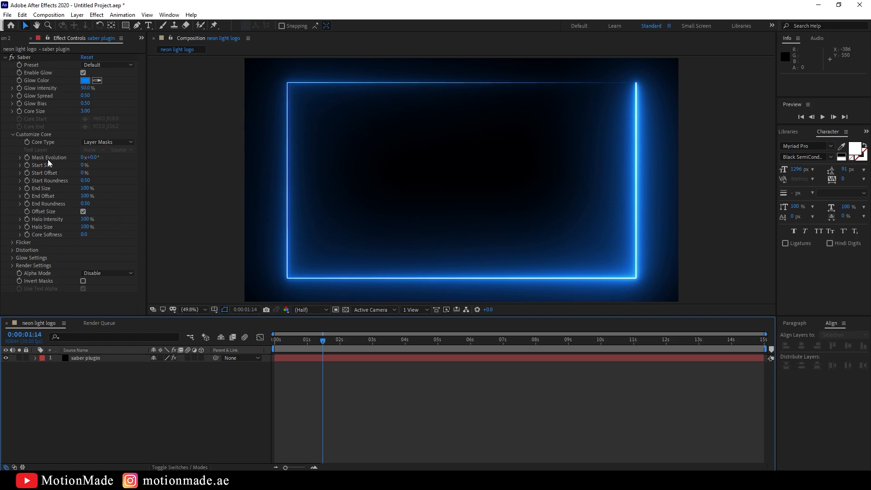
# Step: Check the Mask Evolution dial and move the playhead to the start of the composition
pyautogui.click(26, 160)
pyautogui.click(19, 158)
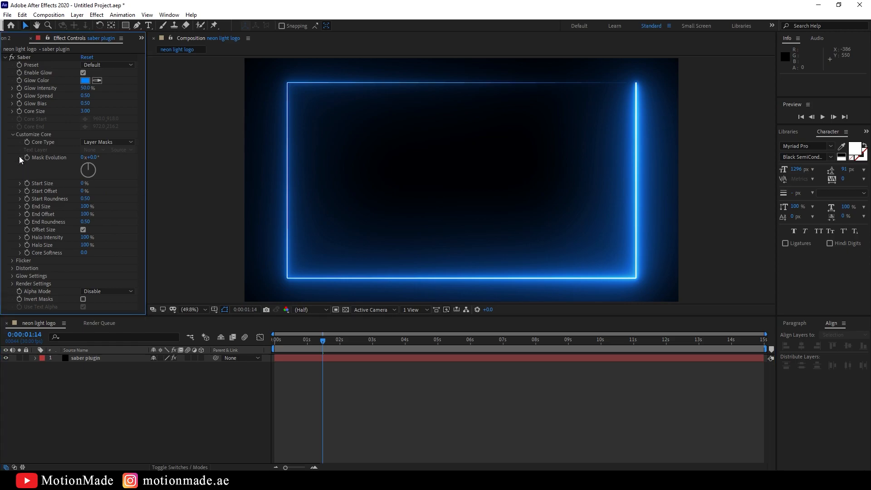
pyautogui.click(19, 157)
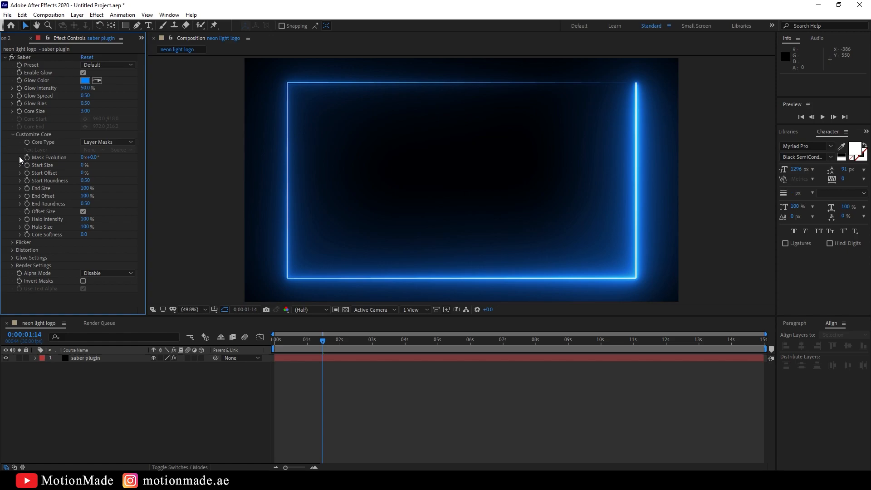
pyautogui.click(276, 340)
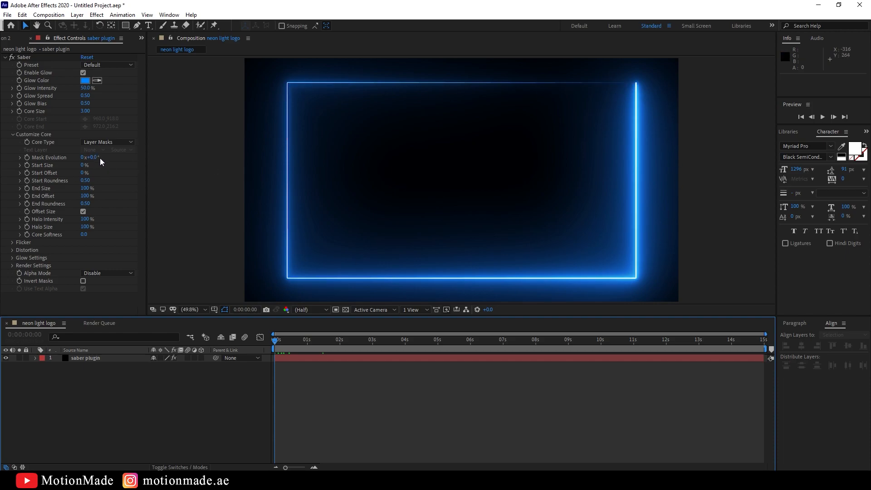
# Step: Try rotating Mask Evolution to 1x+106.0°, and undo the change
pyautogui.moveTo(97, 157); pyautogui.dragTo(287, 137)
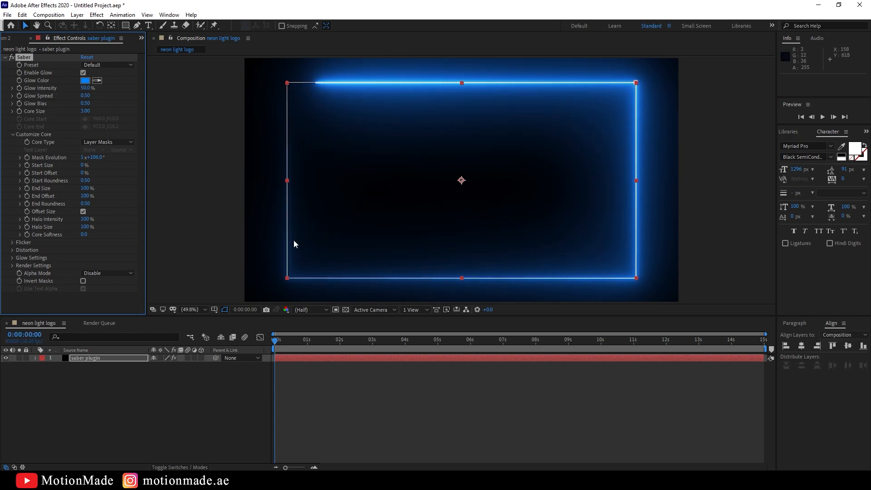
pyautogui.click(557, 363)
pyautogui.hotkey('ctrl', 'z')
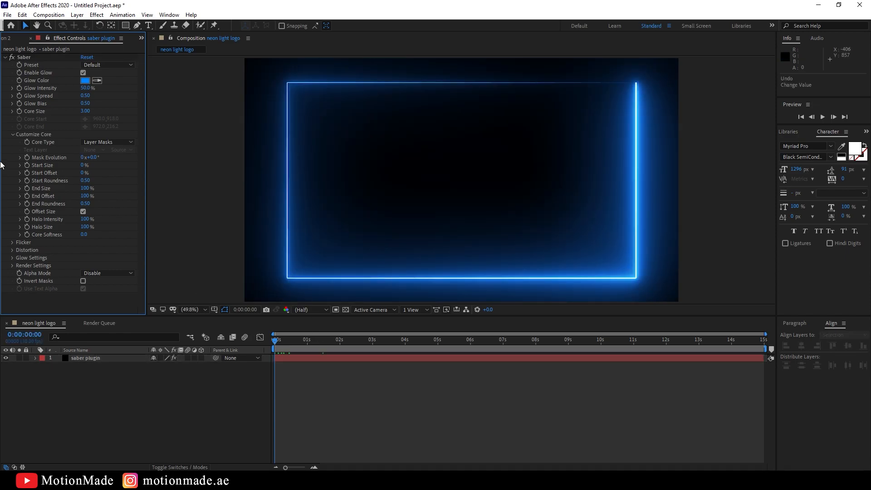
# Step: Keyframe Mask Evolution from 0x+0.0° at the start to 3x+0.0° at the end of the composition, and preview the outline animation
pyautogui.click(28, 157)
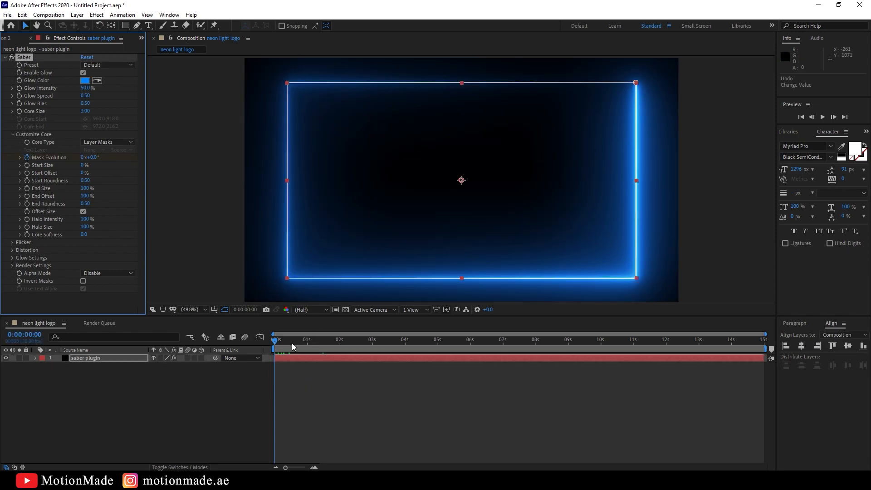
pyautogui.moveTo(492, 344); pyautogui.dragTo(776, 349)
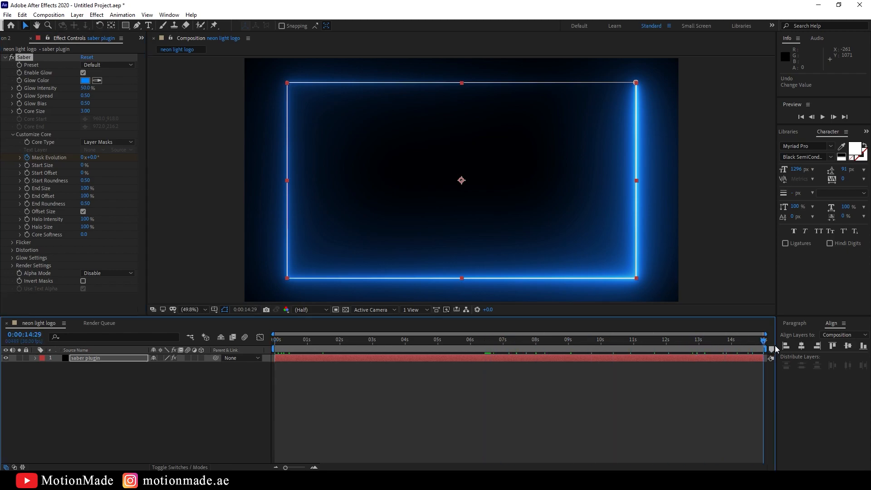
pyautogui.click(85, 158)
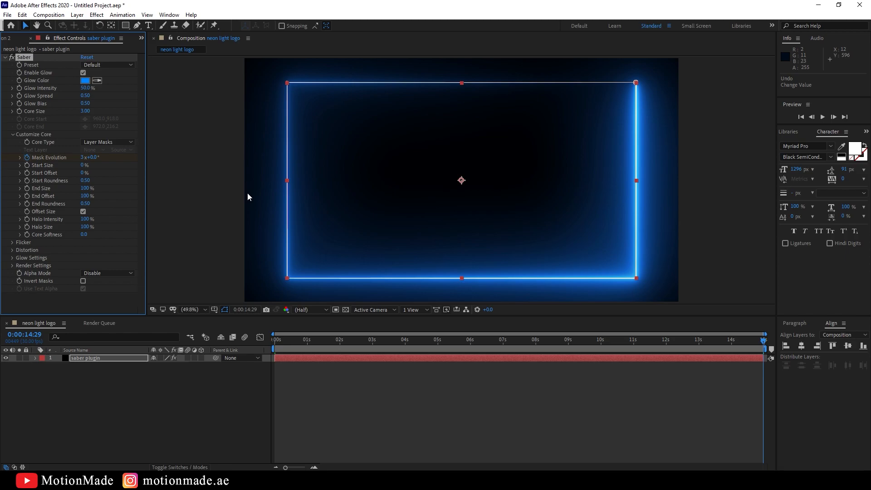
pyautogui.press('space')
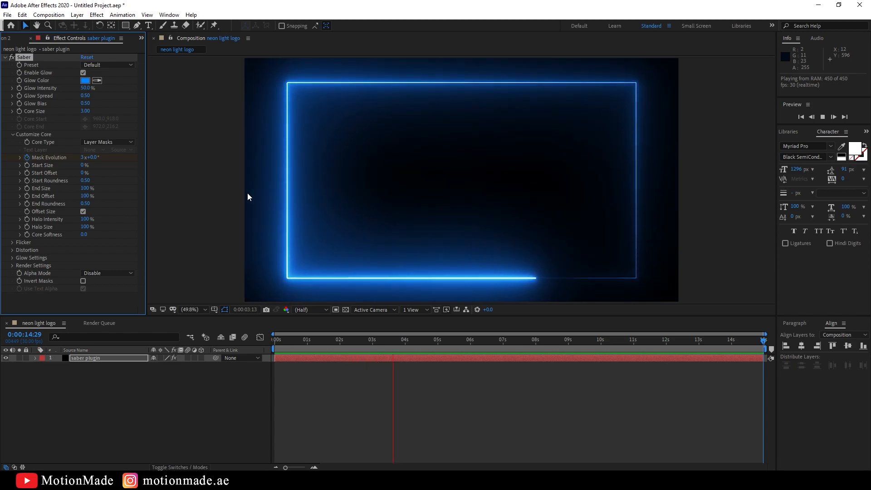
pyautogui.moveTo(359, 341); pyautogui.dragTo(510, 347)
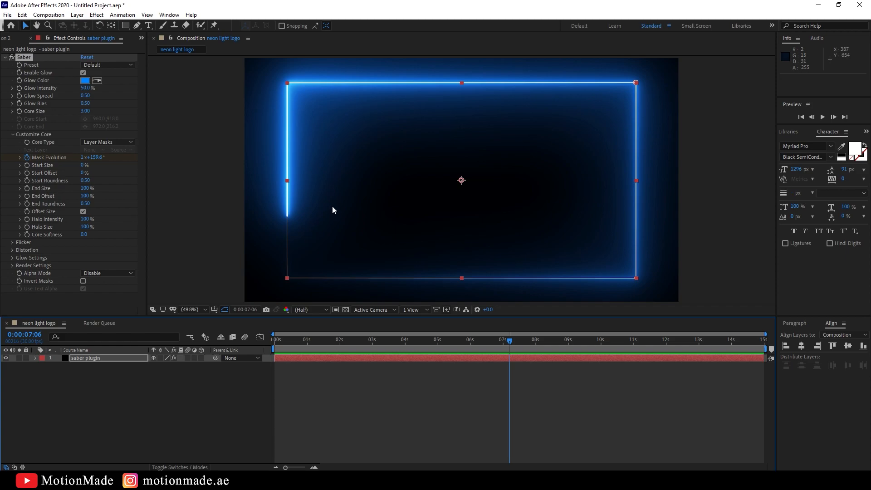
pyautogui.click(253, 415)
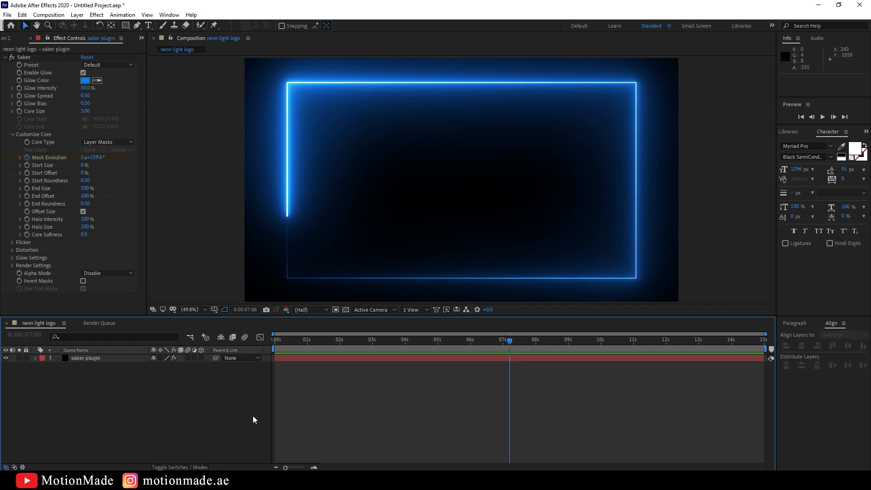
# Step: Switch to Illustrator and bring the YouTube logo in youtube (1).eps into view
pyautogui.click(89, 359)
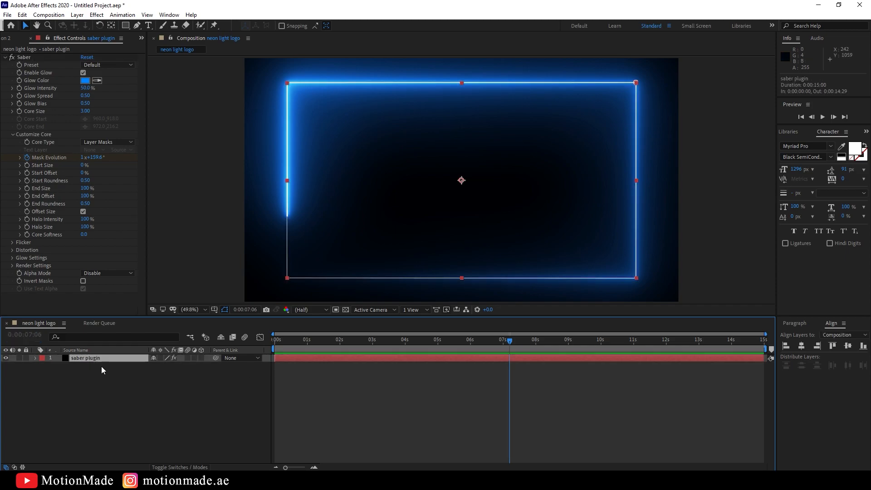
pyautogui.click(127, 390)
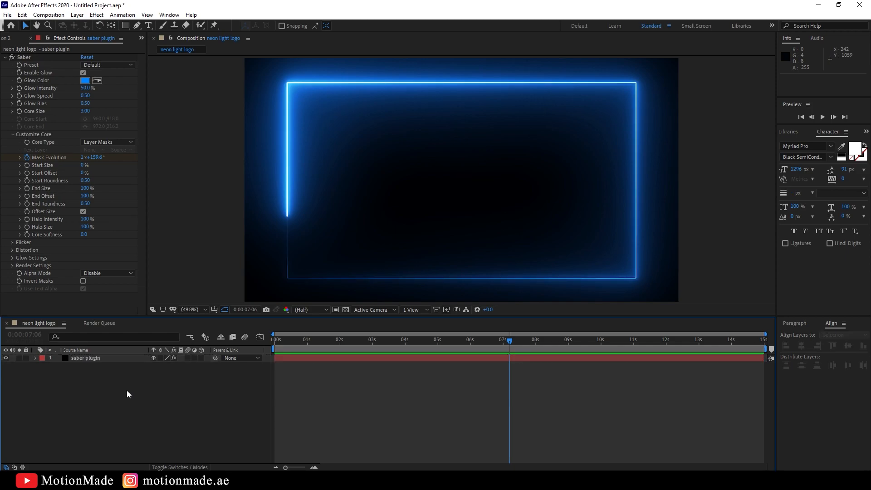
pyautogui.hotkey('alt', 'Tab')
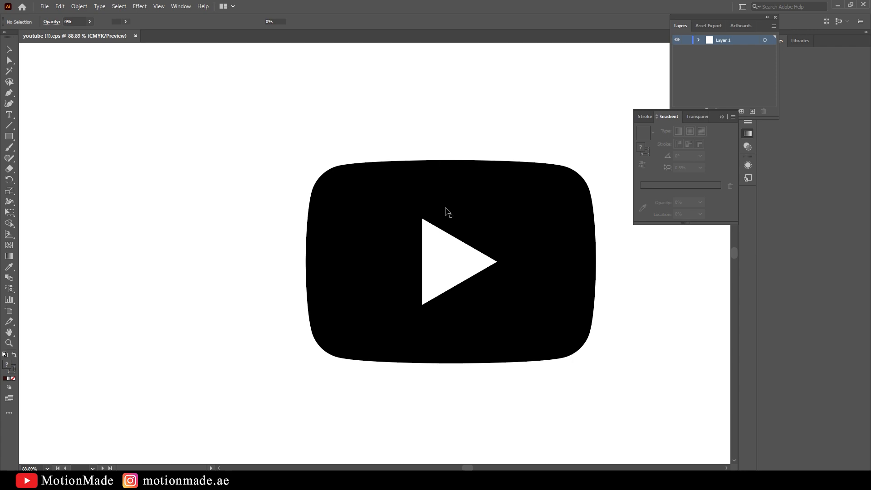
pyautogui.moveTo(526, 237); pyautogui.dragTo(402, 183)
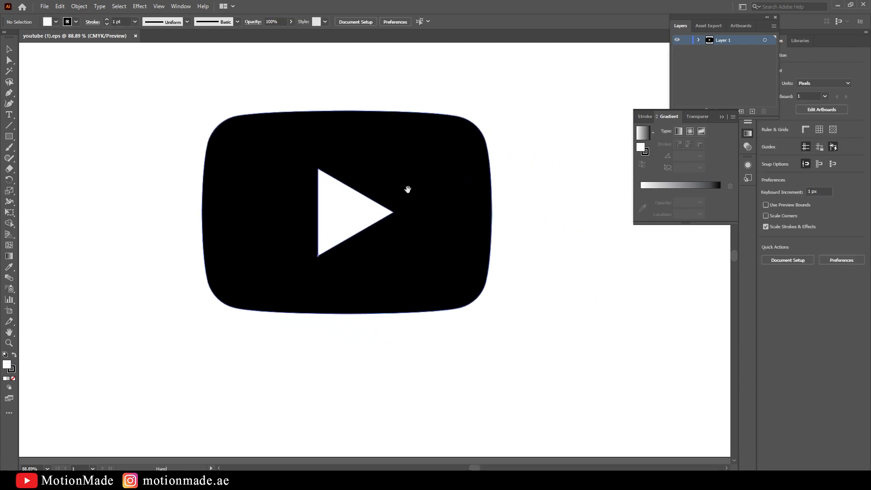
pyautogui.click(386, 159)
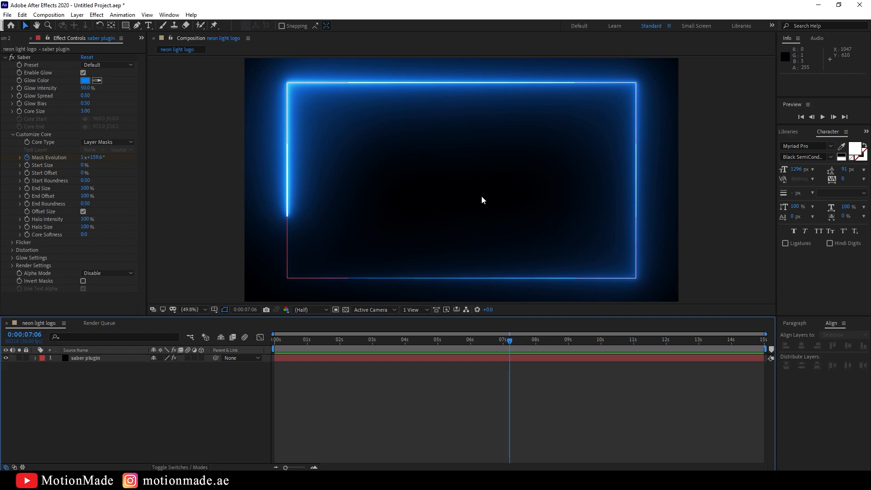
# Step: Return to After Effects and check the mask on the saber plugin layer
pyautogui.click(114, 359)
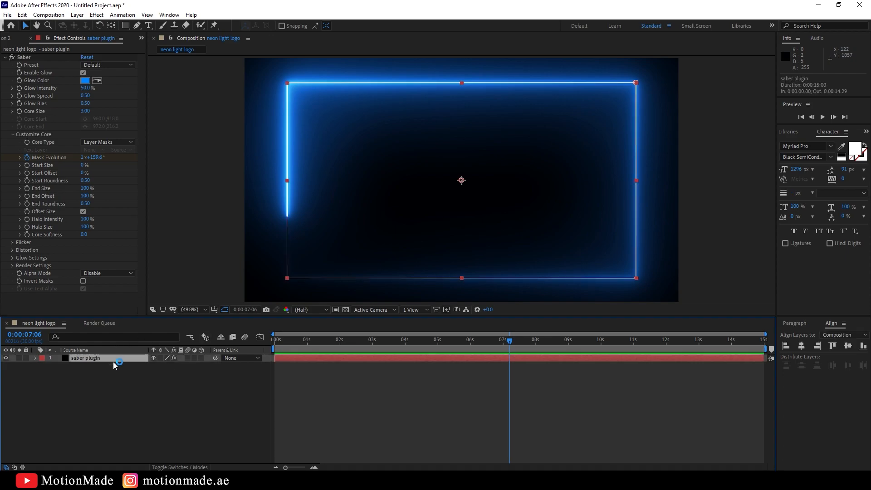
pyautogui.press('m')
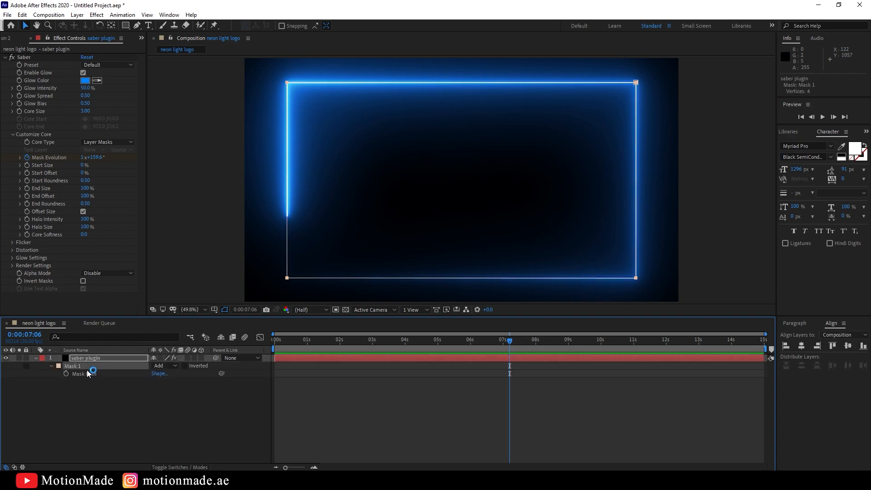
pyautogui.click(36, 358)
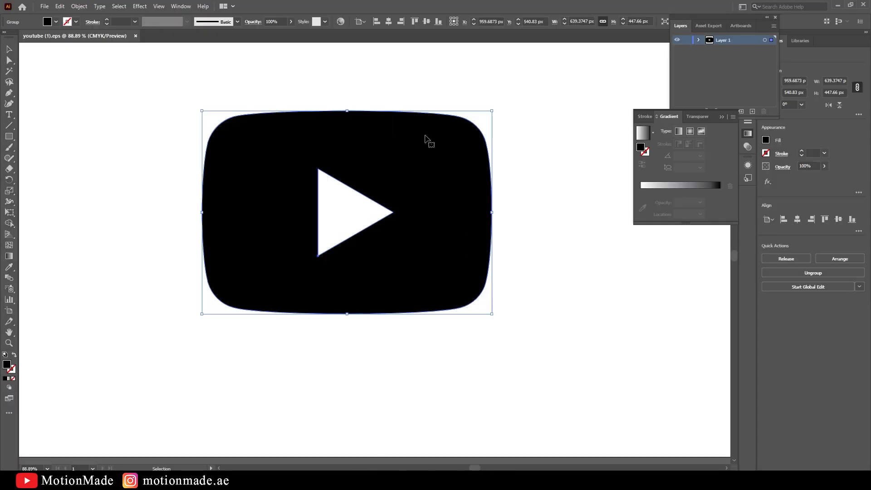
# Step: Copy the selected YouTube logo artwork in Illustrator
pyautogui.rightClick(405, 138)
pyautogui.click(363, 135)
pyautogui.click(60, 6)
pyautogui.click(86, 49)
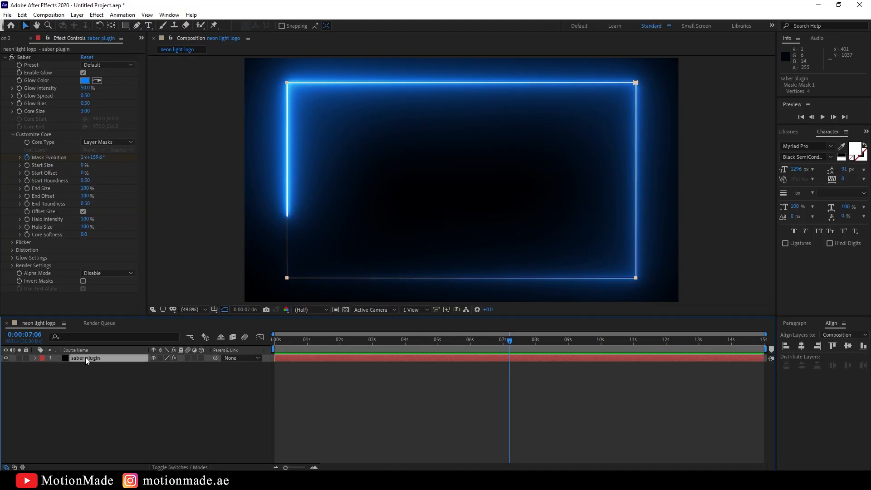
# Step: In After Effects, delete the saber plugin layer's rectangular mask and paste the copied YouTube logo paths as its masks
pyautogui.click(85, 358)
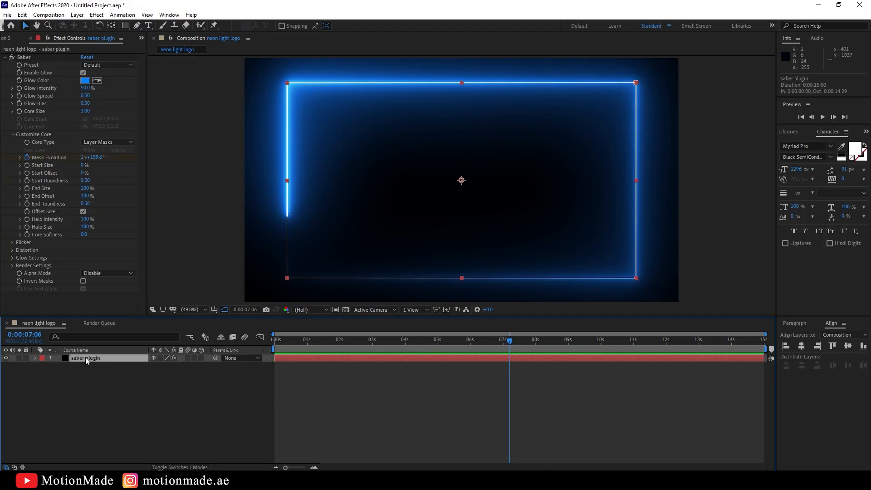
pyautogui.press('m')
pyautogui.click(78, 368)
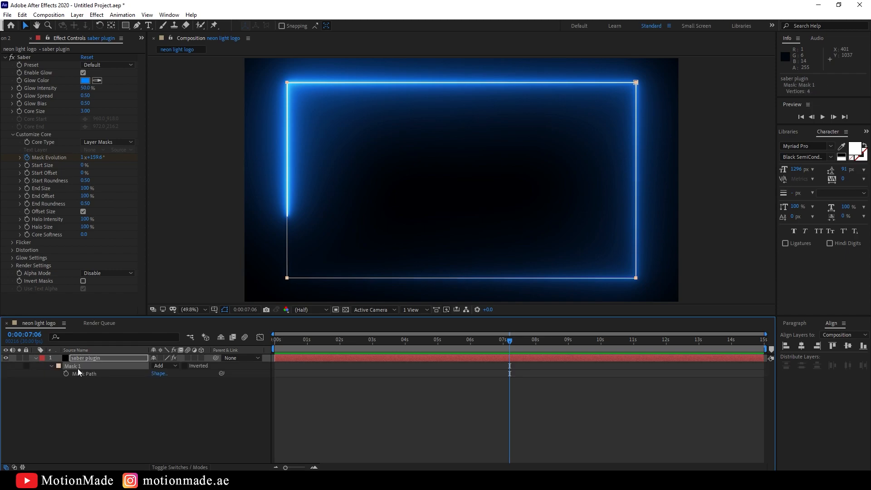
pyautogui.press('Delete')
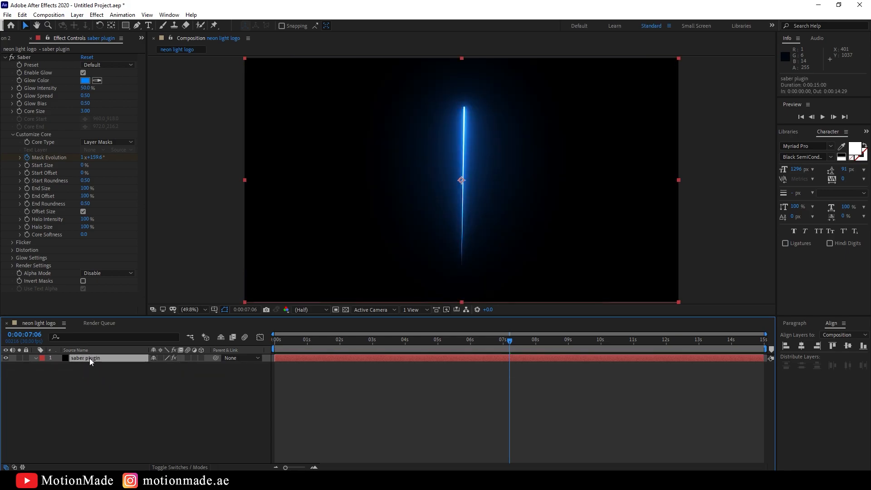
pyautogui.hotkey('ctrl', 'v')
pyautogui.click(393, 415)
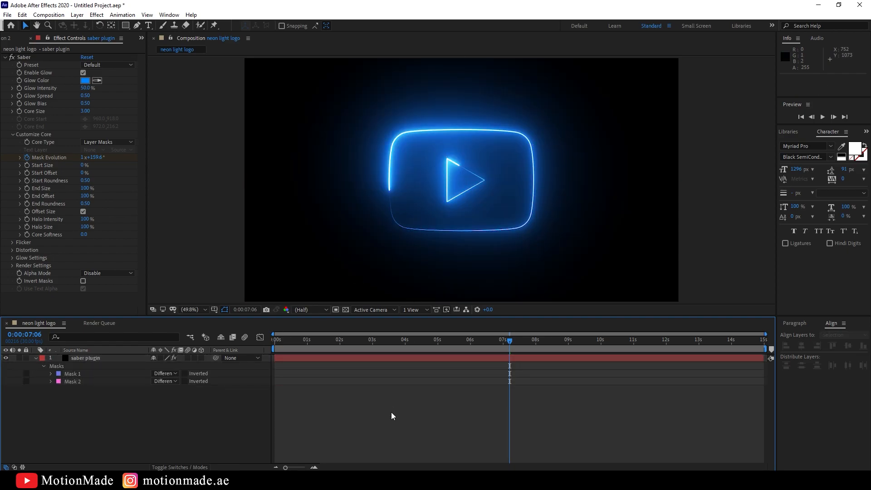
# Step: Scrub through the timeline and preview the neon outline running along the pasted logo
pyautogui.moveTo(323, 482)
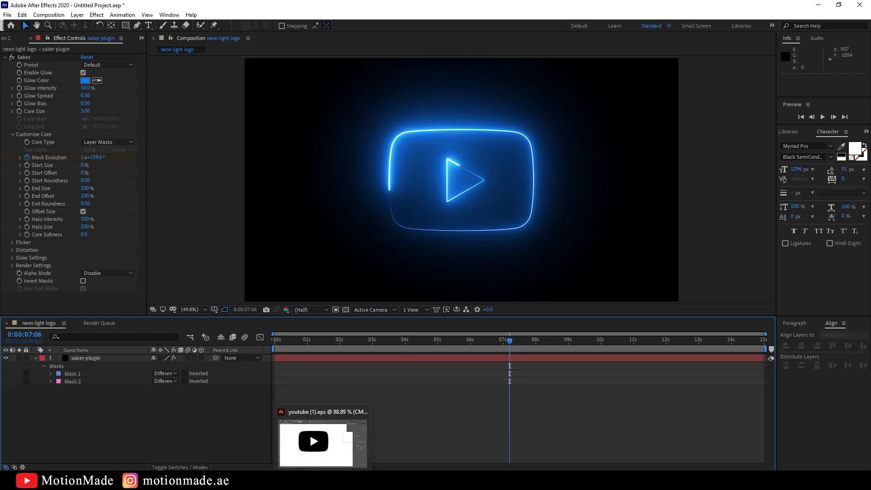
pyautogui.click(300, 358)
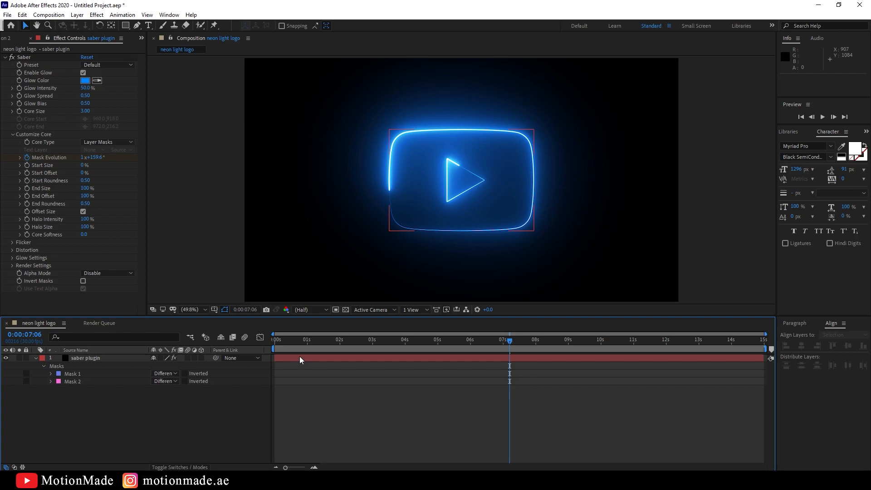
pyautogui.moveTo(323, 343); pyautogui.dragTo(725, 341)
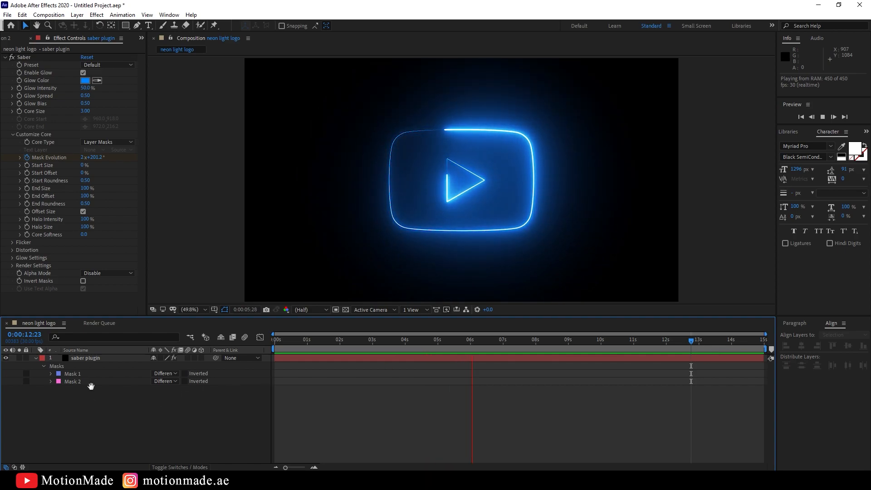
pyautogui.press('space')
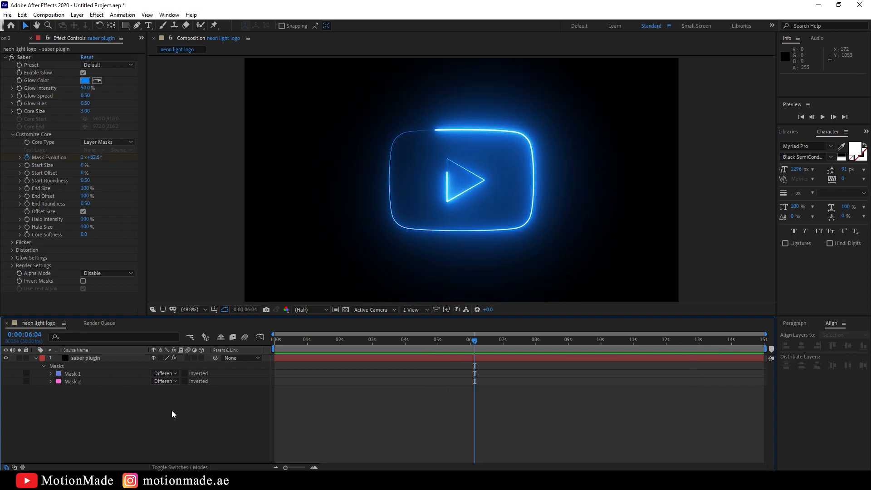
# Step: Show the Title/Action Safe guides and scale both logo masks together to about 173.1% around the center
pyautogui.click(72, 373)
pyautogui.keyDown('shift'); pyautogui.click(72, 381); pyautogui.keyUp('shift')
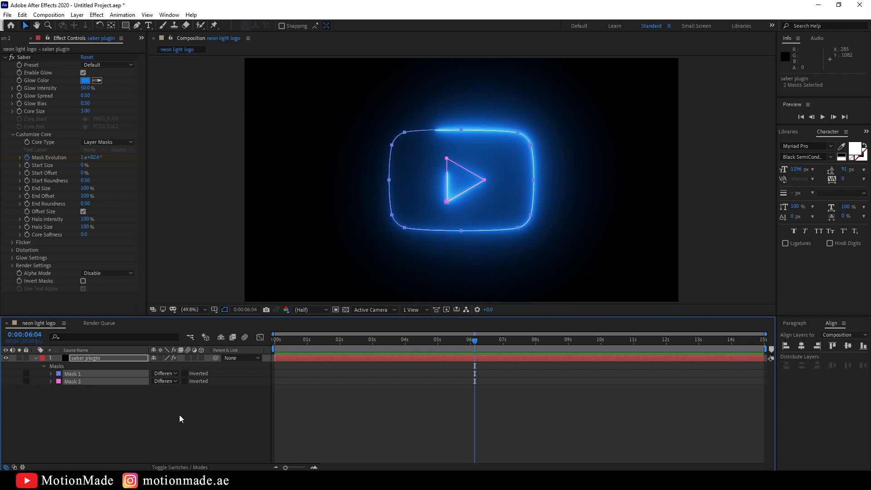
pyautogui.hotkey('ctrl', 't')
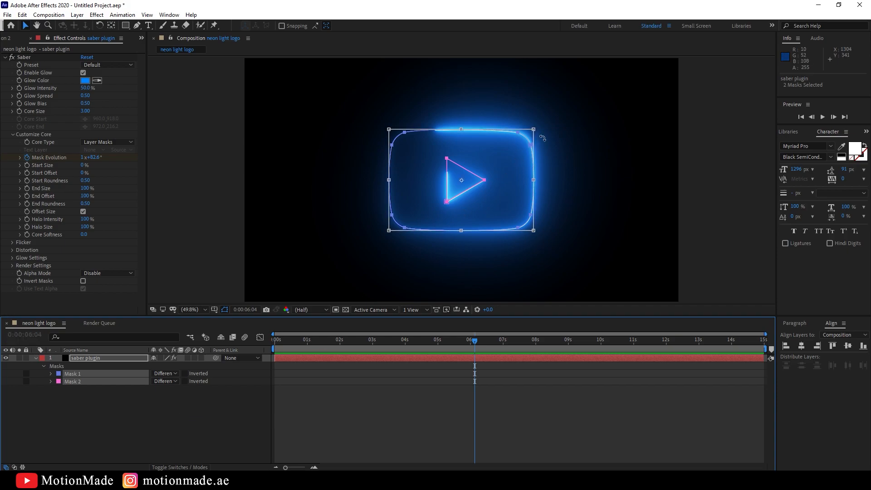
pyautogui.click(215, 310)
pyautogui.click(238, 317)
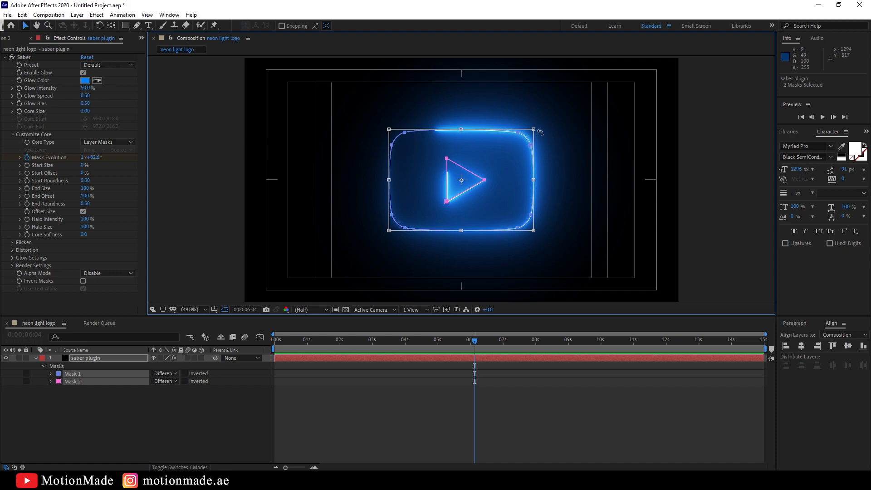
pyautogui.moveTo(538, 133); pyautogui.dragTo(592, 95)
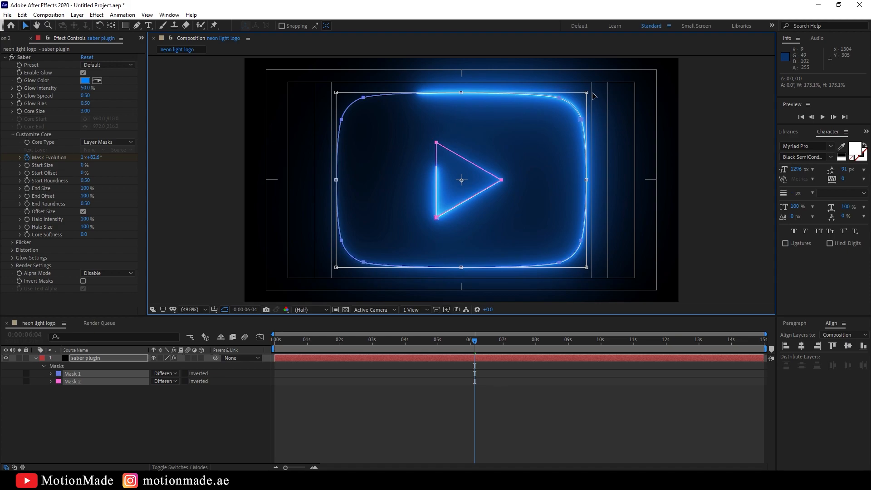
# Step: Collapse the layer's masks, preview the enlarged logo animation, and move the playhead to 0:00:01:24
pyautogui.click(87, 437)
pyautogui.click(36, 358)
pyautogui.press('space')
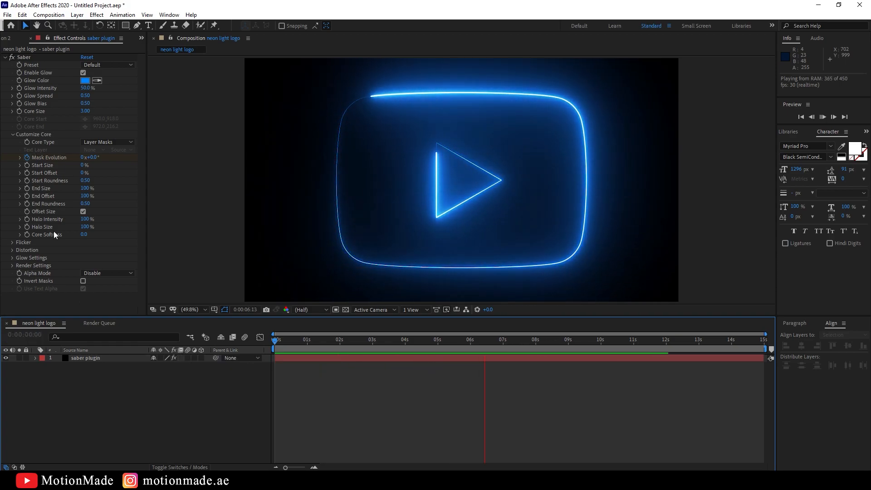
pyautogui.press('space')
pyautogui.click(333, 340)
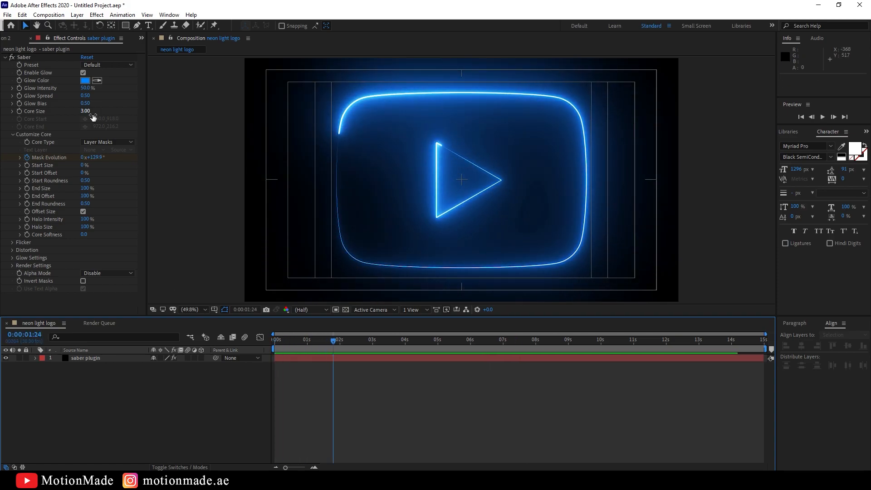
# Step: Change the Saber Glow Color to a deep red, about D30000, and preview the animation
pyautogui.click(85, 81)
pyautogui.moveTo(298, 252); pyautogui.dragTo(290, 203)
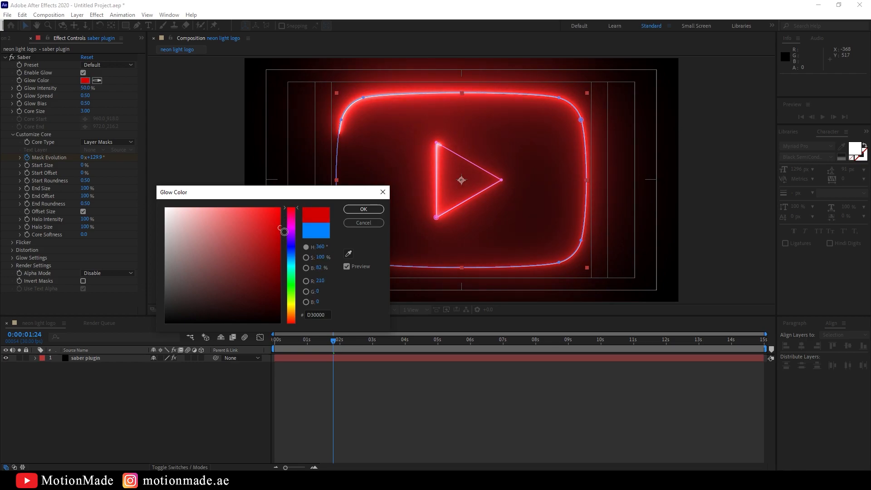
pyautogui.moveTo(266, 233)
pyautogui.mouseDown()
pyautogui.moveTo(274, 240)
pyautogui.moveTo(292, 232)
pyautogui.mouseUp()
pyautogui.click(348, 211)
pyautogui.press('space')
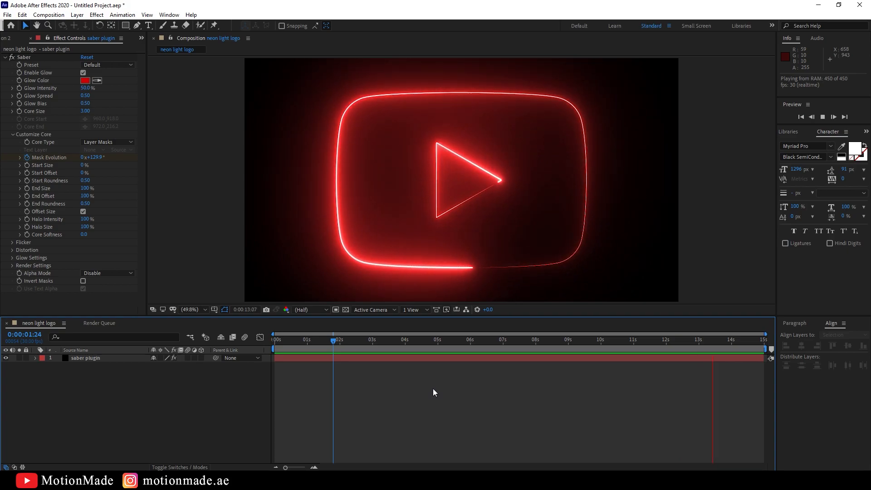
pyautogui.press('space')
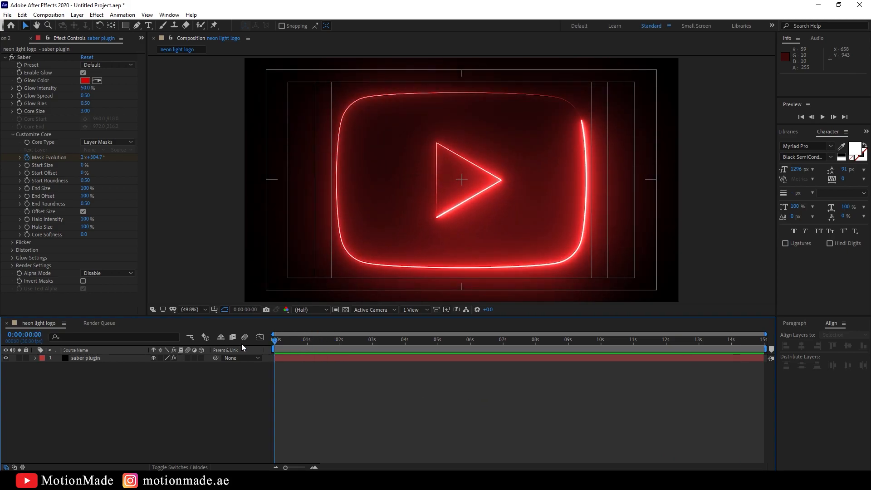
# Step: Start Mask Path keyframes for both logo masks of the saber plugin layer at 0:00:00:00
pyautogui.press('Home')
pyautogui.click(117, 358)
pyautogui.press('m')
pyautogui.click(91, 367)
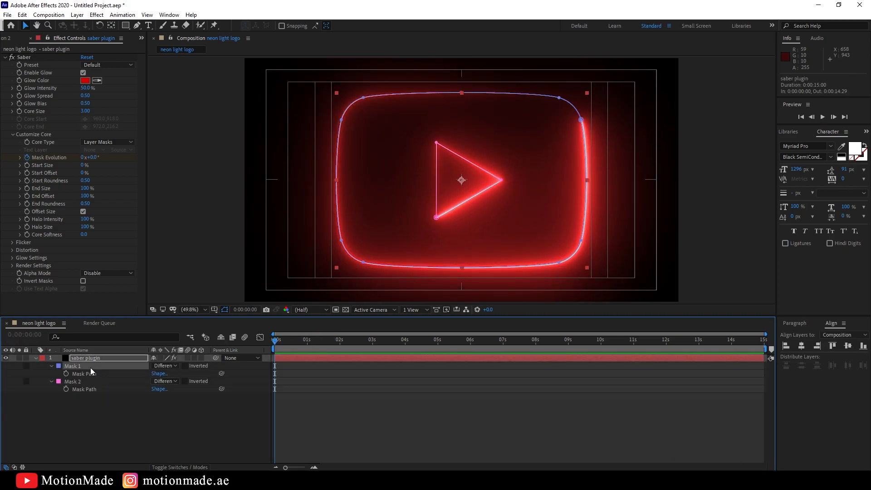
pyautogui.keyDown('shift'); pyautogui.click(91, 379); pyautogui.keyUp('shift')
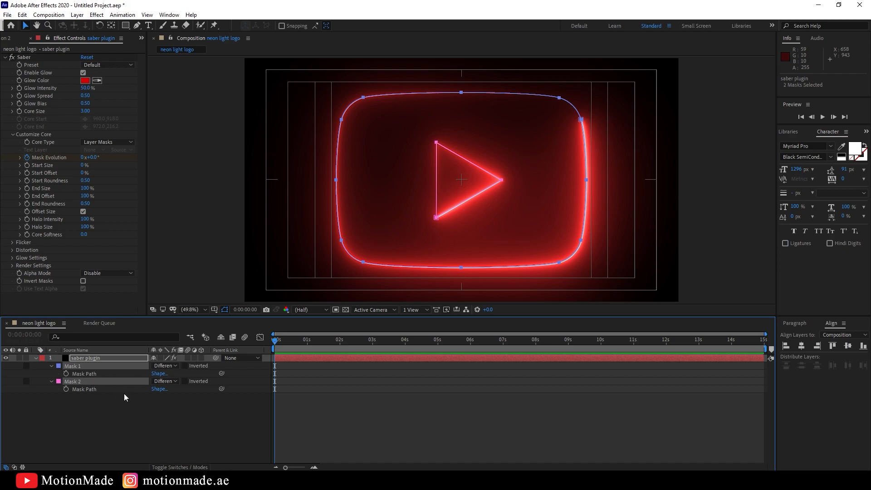
pyautogui.hotkey('ctrl', 't')
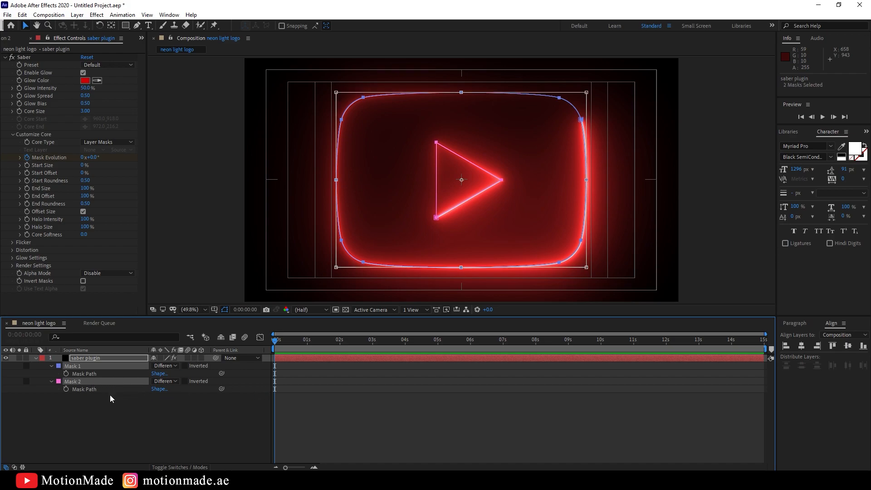
pyautogui.click(67, 387)
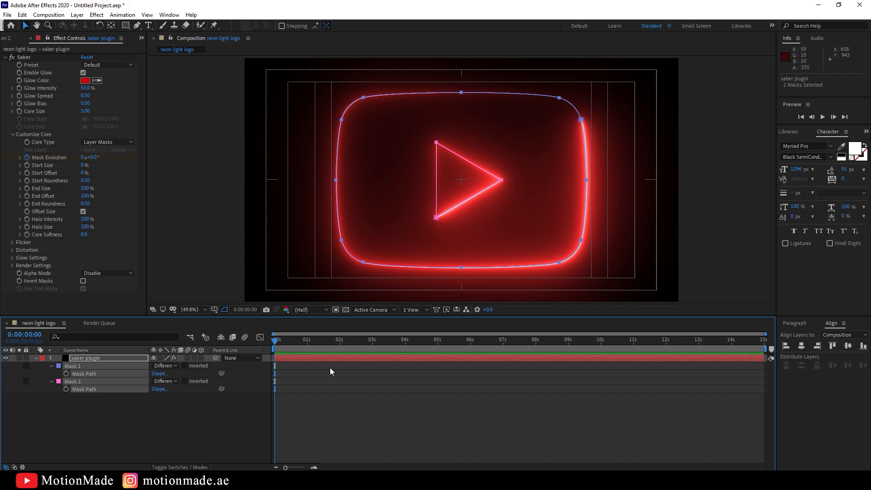
pyautogui.click(66, 373)
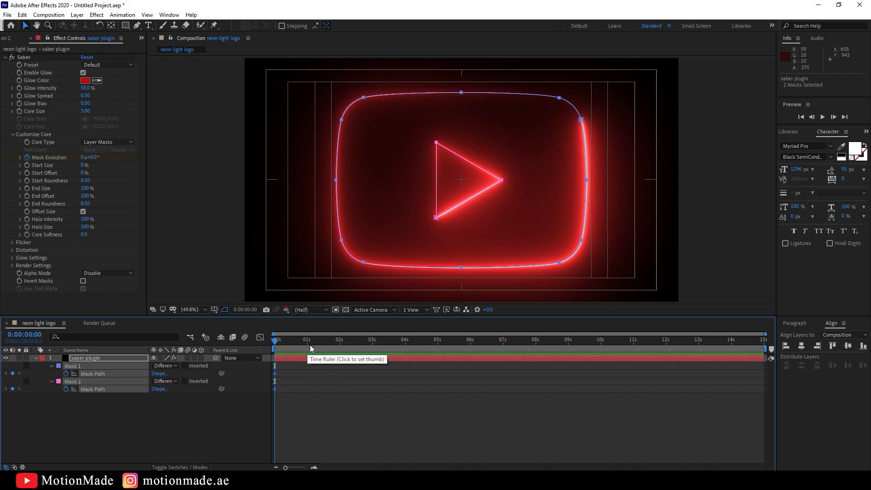
# Step: Add Mask Path keyframes holding the centered logo for both masks at 0:00:02:00
pyautogui.click(340, 344)
pyautogui.click(12, 374)
pyautogui.click(12, 389)
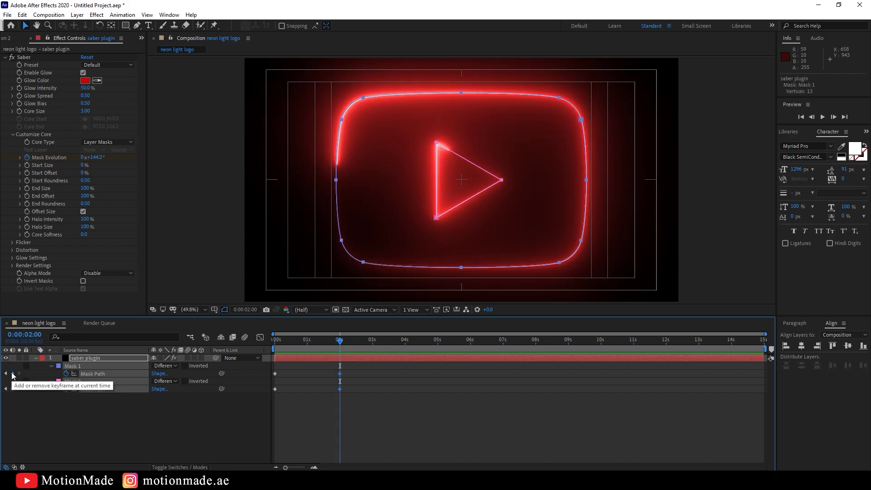
# Step: At the first keyframe, move both logo masks horizontally past the right edge of the frame and preview the slide-in
pyautogui.click(6, 374)
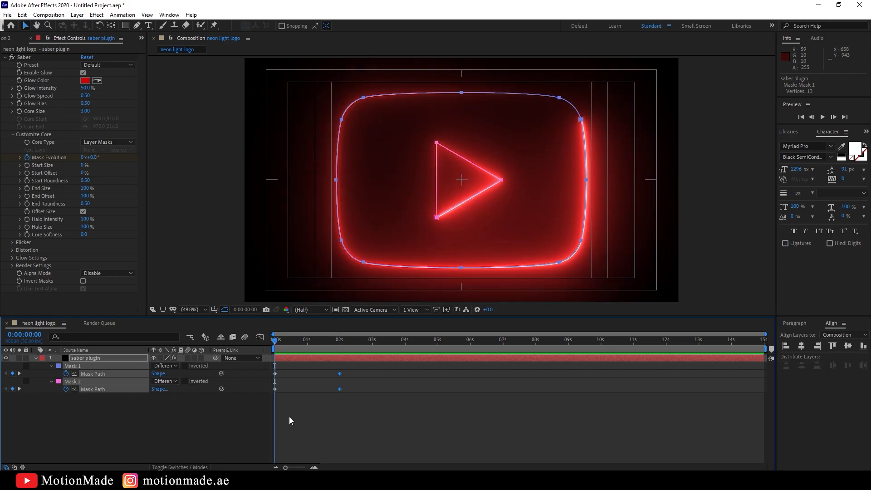
pyautogui.hotkey('ctrl', 't')
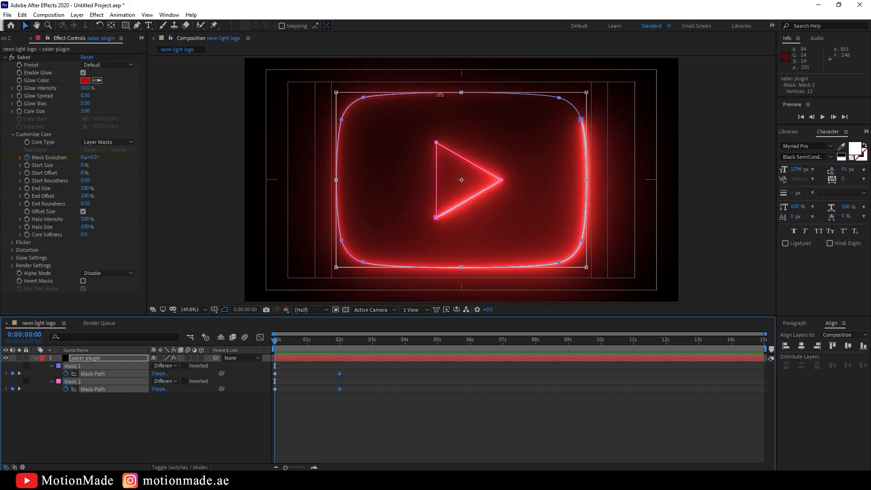
pyautogui.moveTo(428, 98); pyautogui.dragTo(793, 96)
pyautogui.click(388, 391)
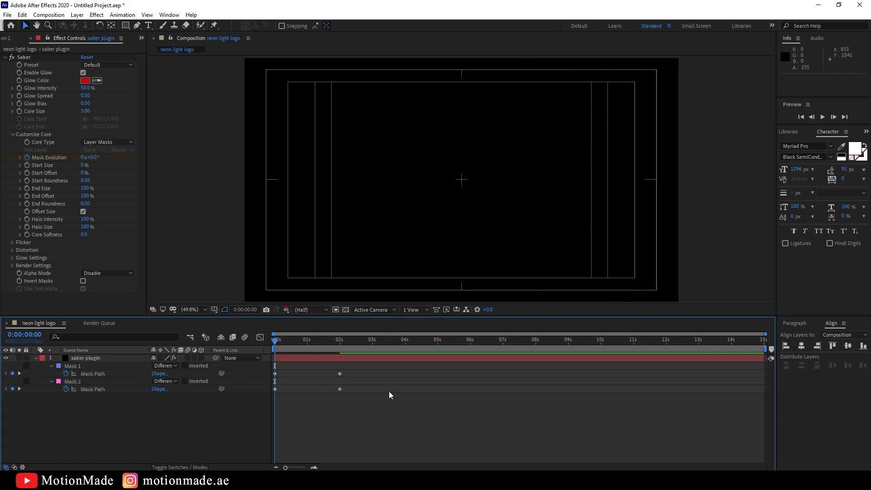
pyautogui.press('space')
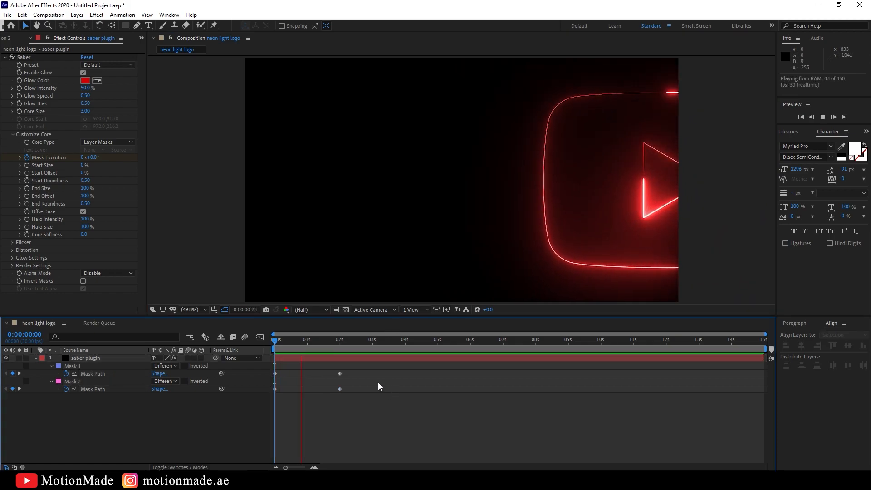
# Step: Shift the second pair of Mask Path keyframes to just before the 1-second mark and preview the faster slide-in
pyautogui.moveTo(370, 390); pyautogui.dragTo(332, 372)
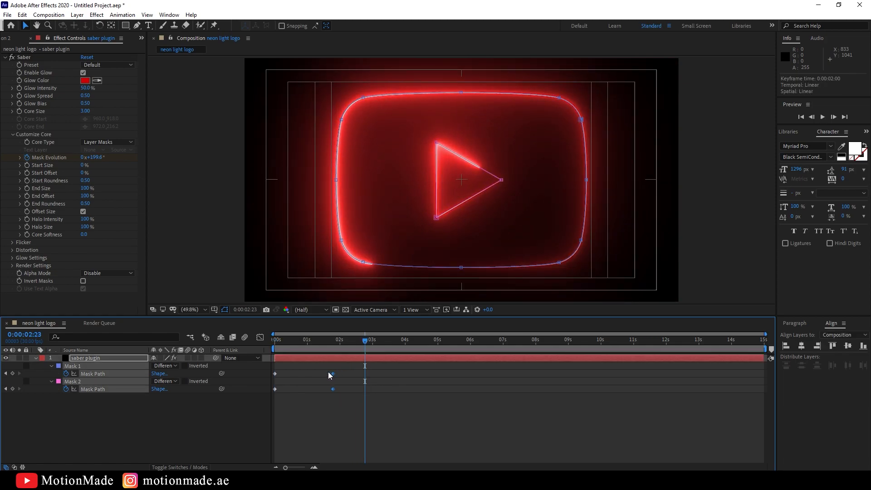
pyautogui.press('space')
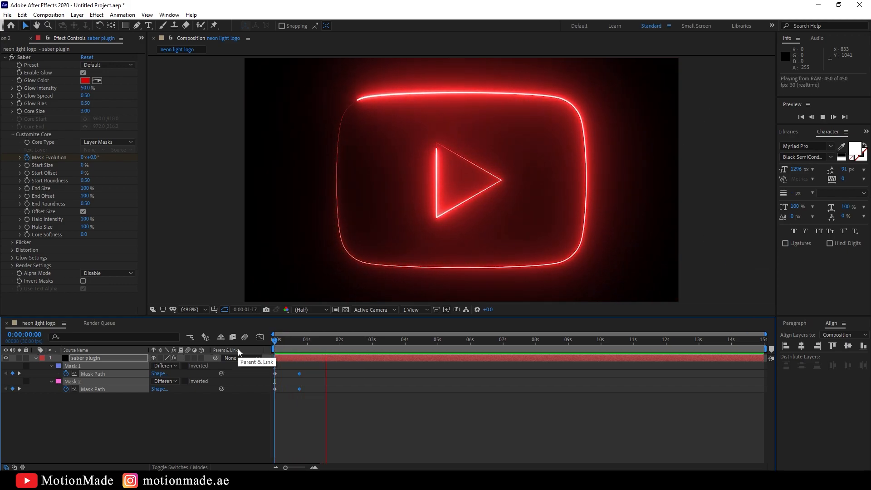
pyautogui.press('space')
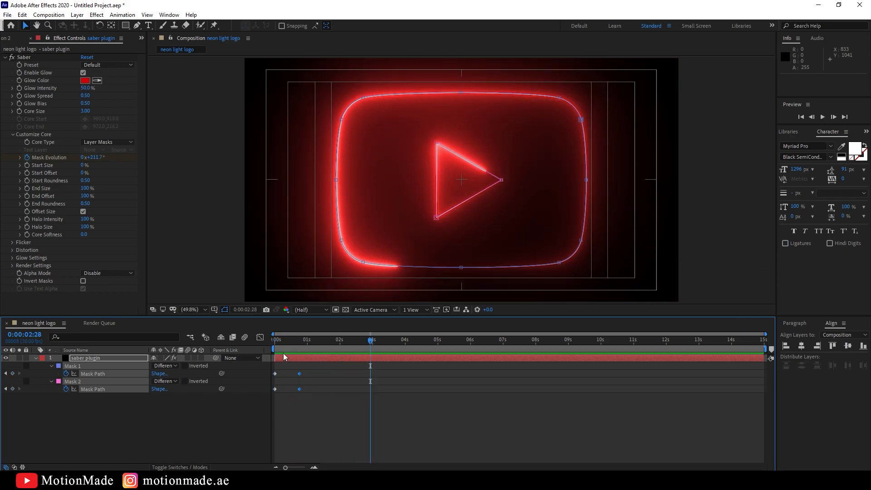
# Step: At 0:00:01:18, scale both logo masks together to about 57.6% around the center and preview the shrinking logo
pyautogui.click(305, 345)
pyautogui.moveTo(306, 347)
pyautogui.mouseDown()
pyautogui.moveTo(265, 349)
pyautogui.moveTo(304, 350)
pyautogui.mouseUp()
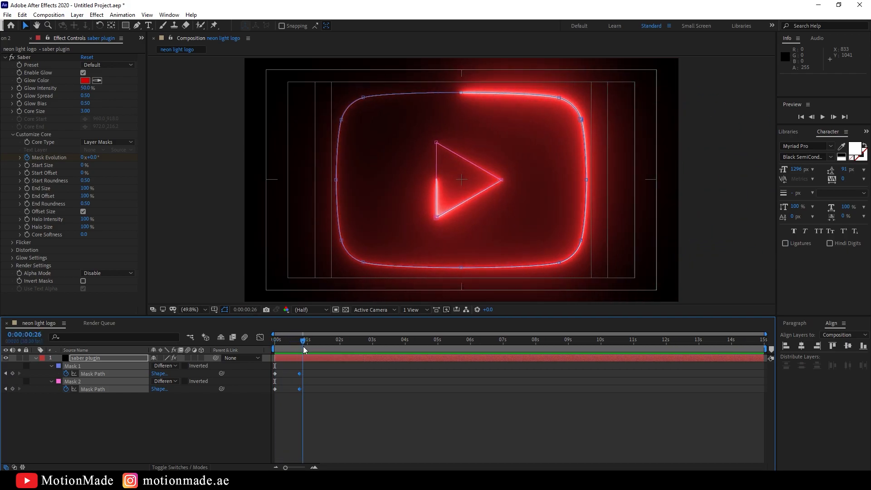
pyautogui.click(5, 373)
pyautogui.click(327, 344)
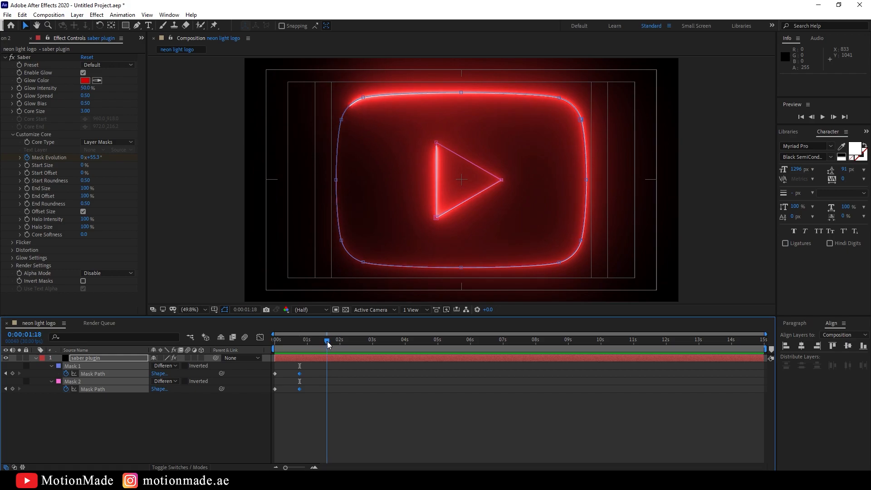
pyautogui.hotkey('ctrl', 't')
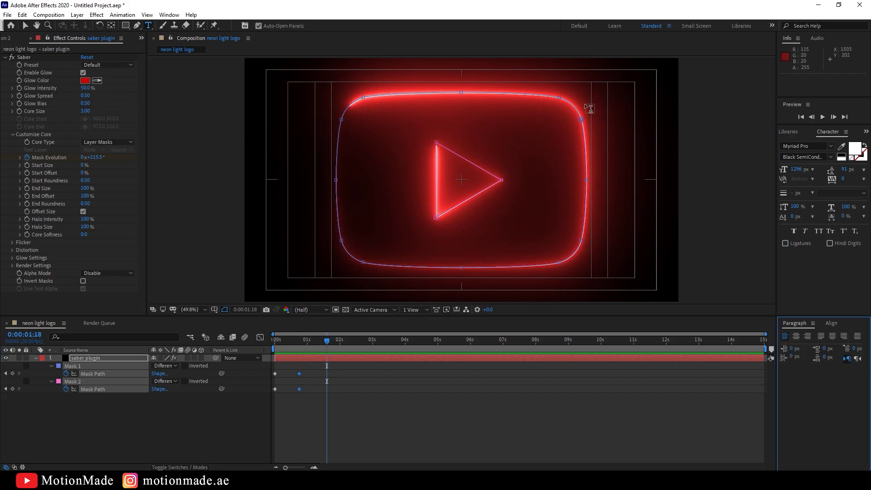
pyautogui.click(25, 26)
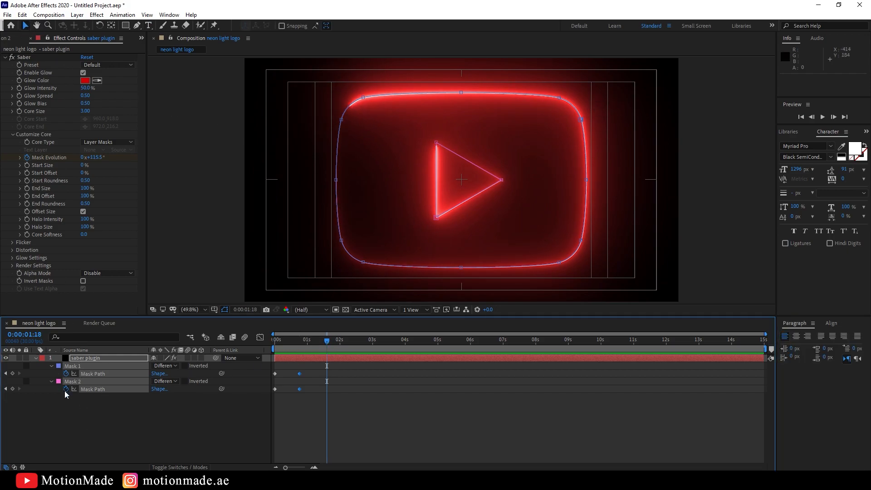
pyautogui.click(77, 365)
pyautogui.keyDown('shift'); pyautogui.click(83, 382); pyautogui.keyUp('shift')
pyautogui.hotkey('ctrl', 't')
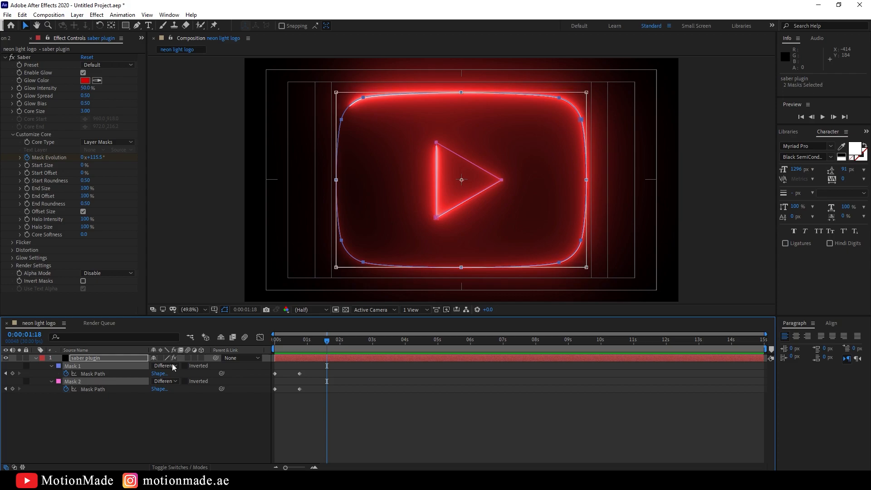
pyautogui.moveTo(589, 96); pyautogui.dragTo(537, 119)
pyautogui.moveTo(535, 118); pyautogui.dragTo(534, 118)
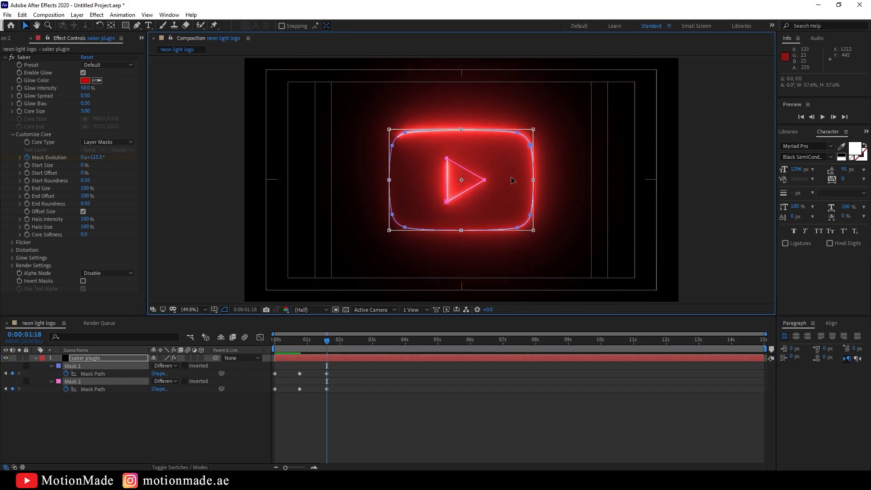
pyautogui.press('space')
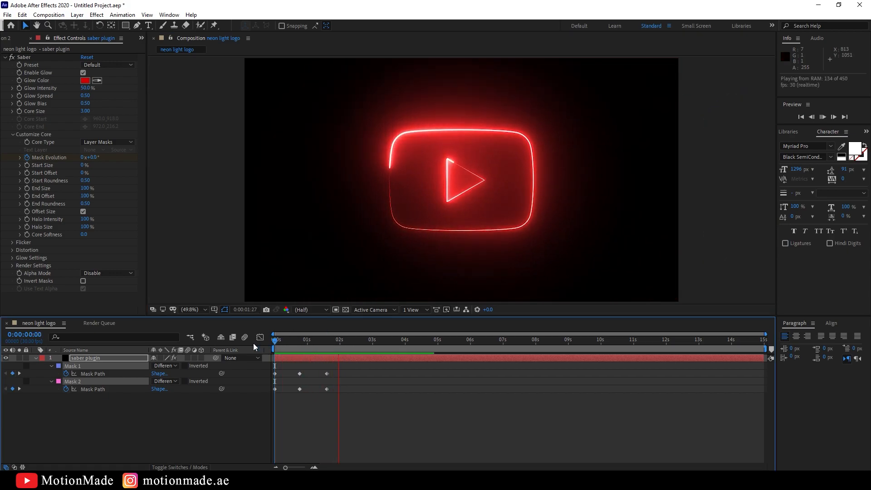
pyautogui.press('space')
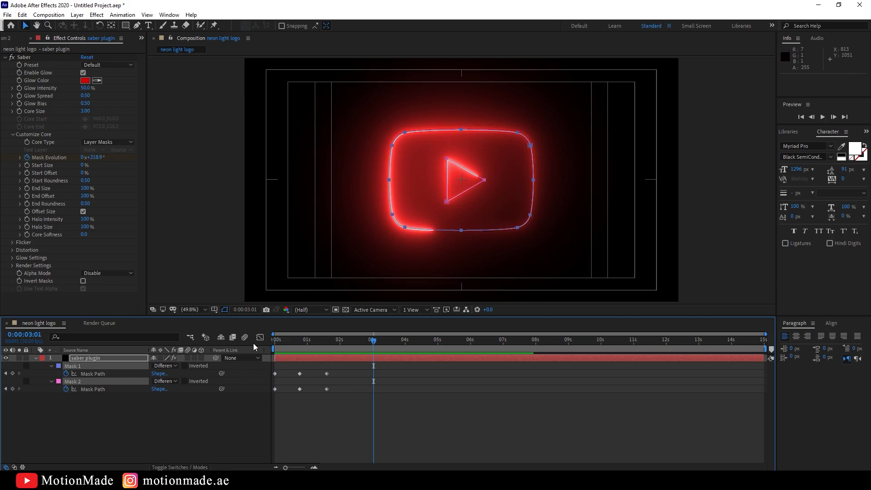
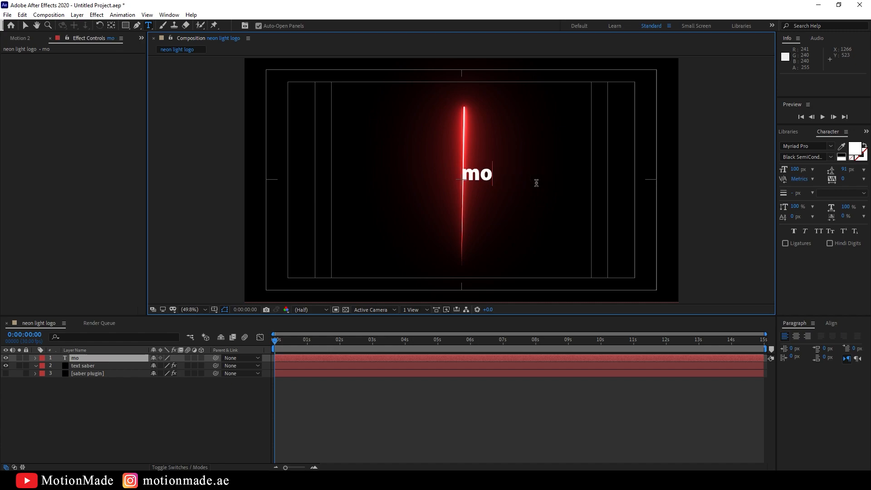
# Step: Write MOTION and MADE in capitals on two lines of the new text layer
pyautogui.write('tion')
pyautogui.press('BackSpace')
pyautogui.press('BackSpace')
pyautogui.press('BackSpace')
pyautogui.press('BackSpace')
pyautogui.press('BackSpace')
pyautogui.press('BackSpace')
pyautogui.write('MOTION')
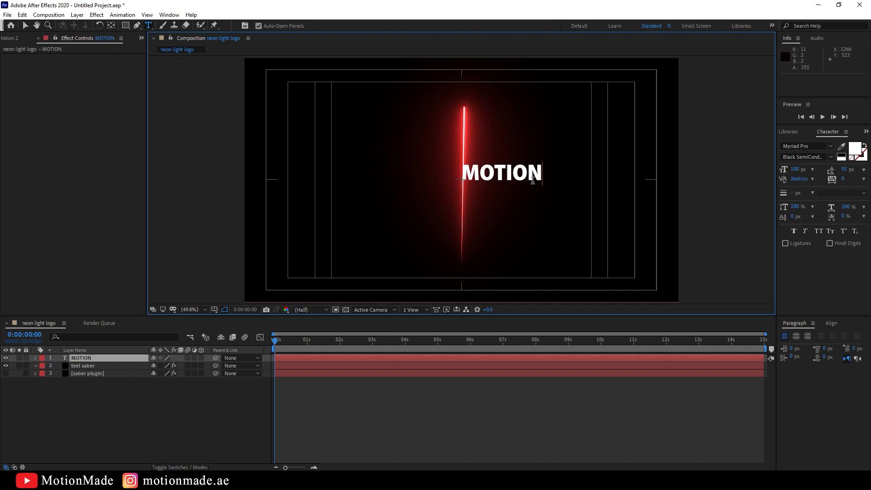
pyautogui.press('Return')
pyautogui.write('MADE')
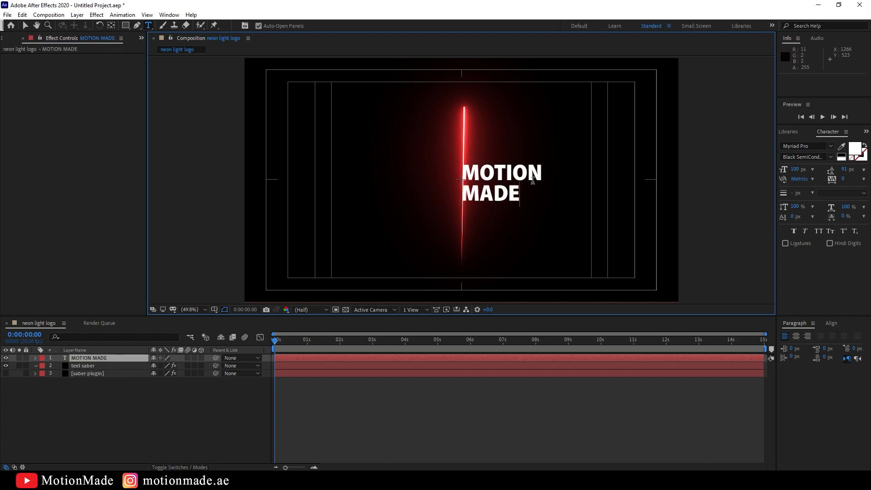
# Step: Center-align both lines of the text and scale the text layer up to about 396%
pyautogui.hotkey('ctrl', 'a')
pyautogui.click(797, 336)
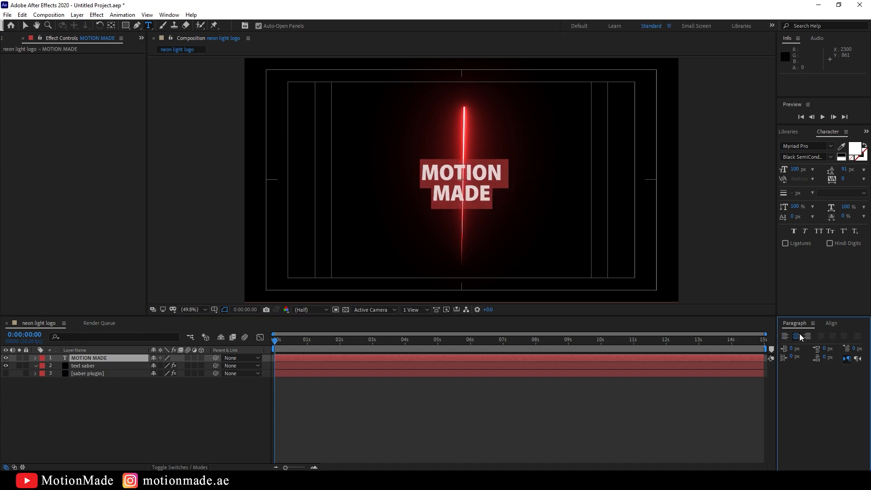
pyautogui.click(26, 25)
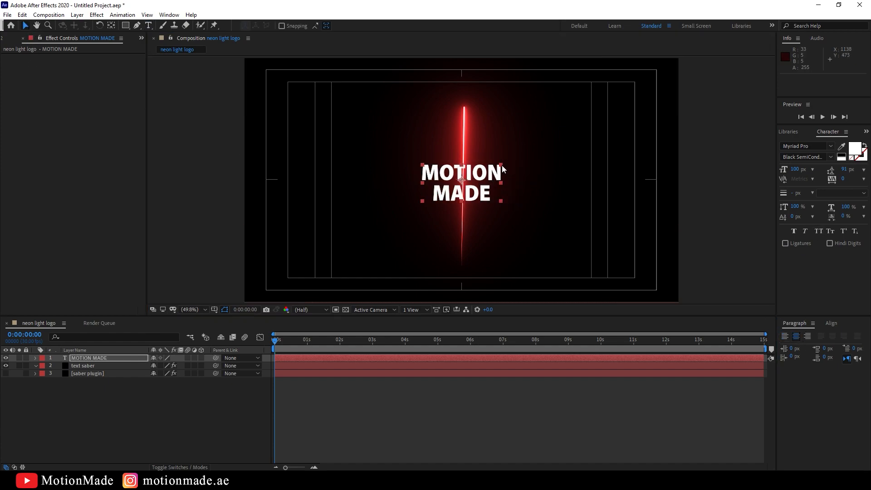
pyautogui.moveTo(501, 165); pyautogui.dragTo(617, 107)
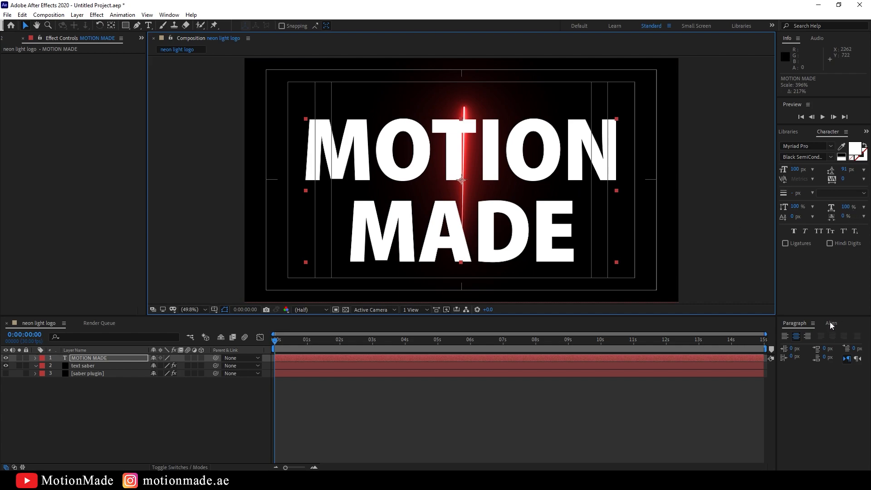
# Step: Set the leading of the MOTION MADE text to 76 px and center the layer in the composition
pyautogui.click(799, 329)
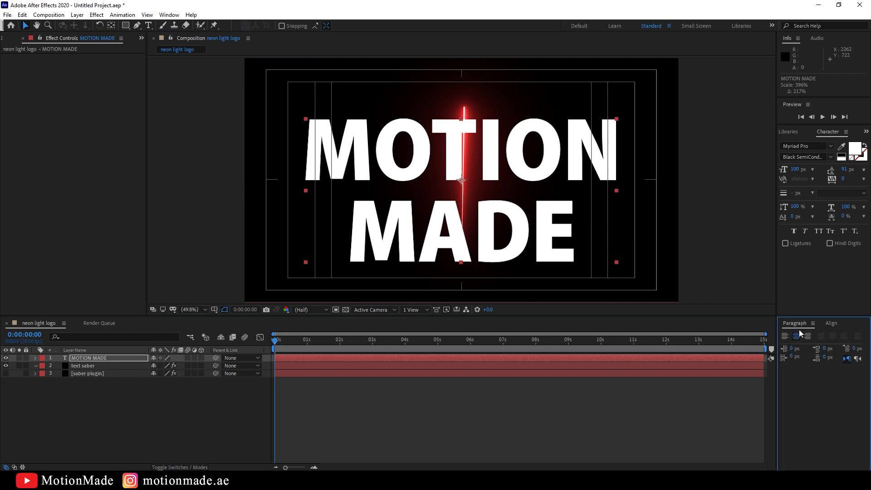
pyautogui.click(866, 131)
pyautogui.click(814, 151)
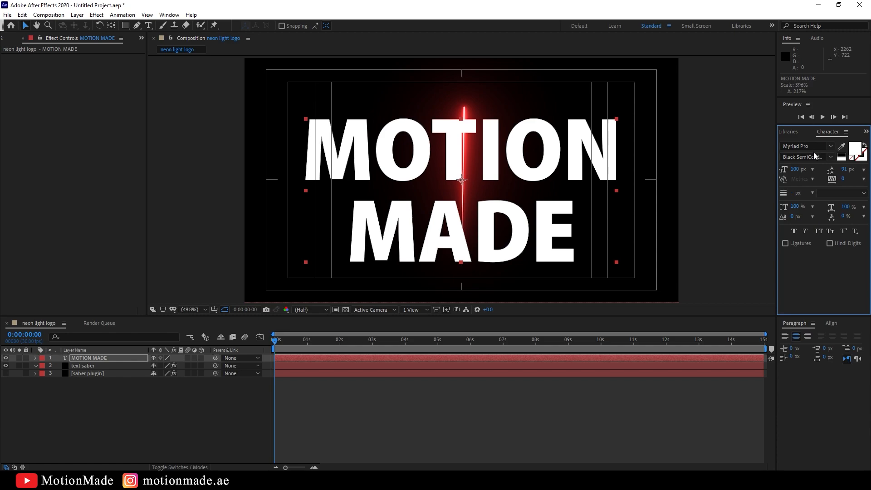
pyautogui.moveTo(853, 173); pyautogui.dragTo(844, 174)
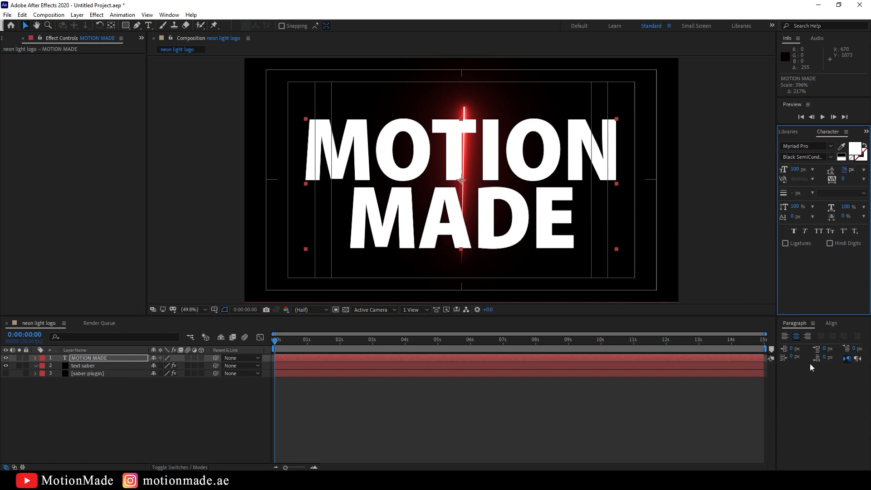
pyautogui.click(833, 323)
pyautogui.click(585, 420)
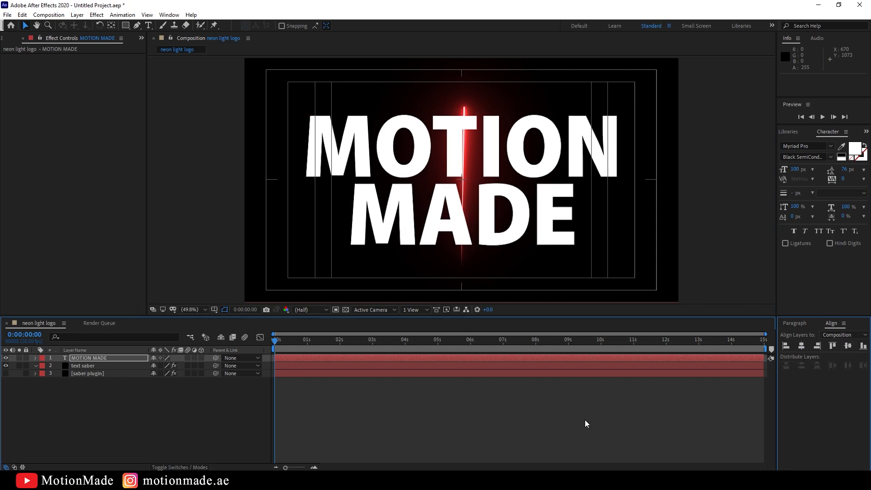
# Step: Set the text saber layer's Saber core type to Text Layer, using MOTION MADE as the text layer
pyautogui.click(88, 366)
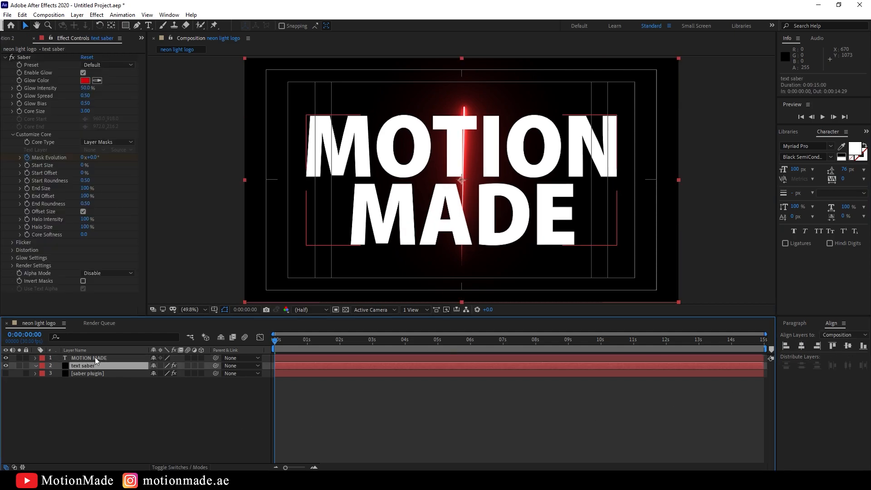
pyautogui.click(95, 358)
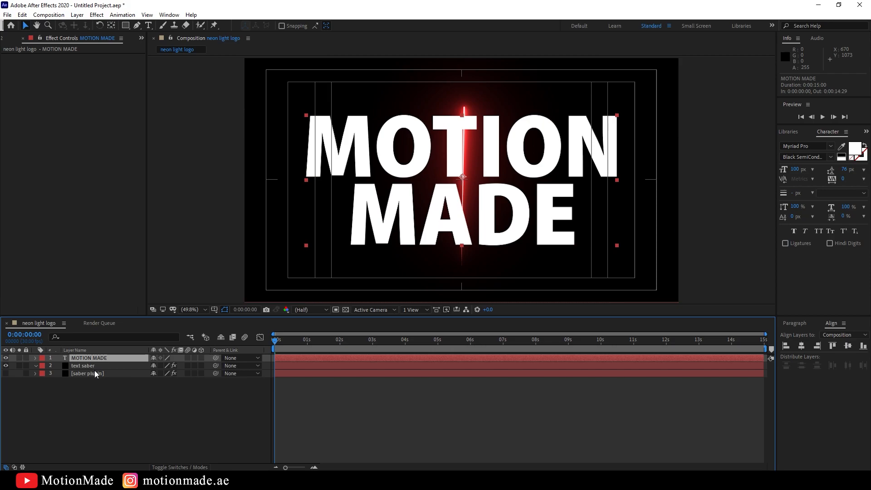
pyautogui.click(94, 366)
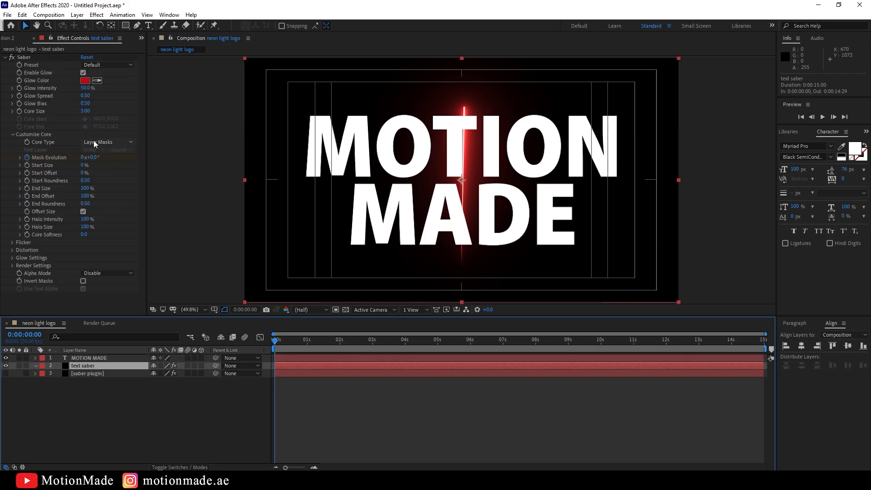
pyautogui.click(94, 141)
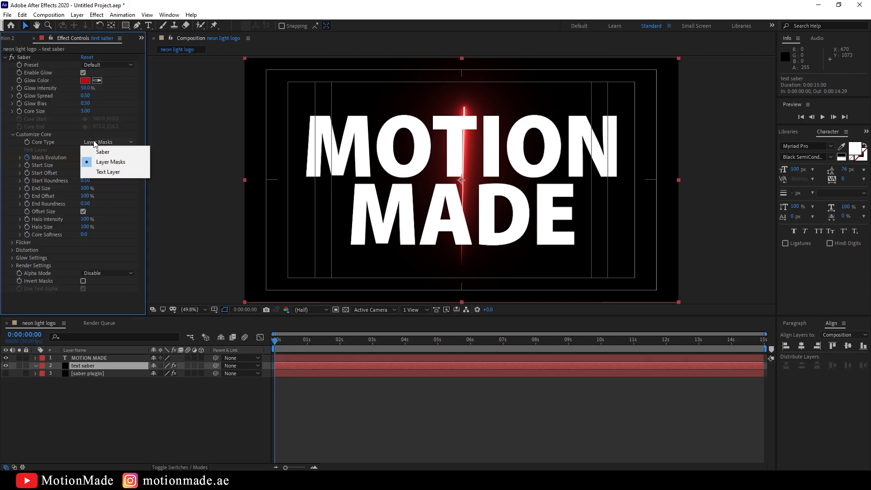
pyautogui.click(121, 171)
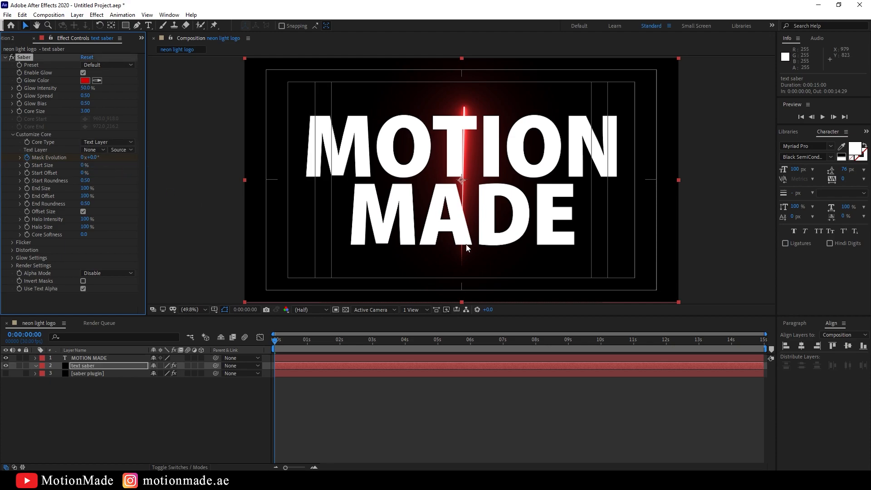
pyautogui.click(93, 150)
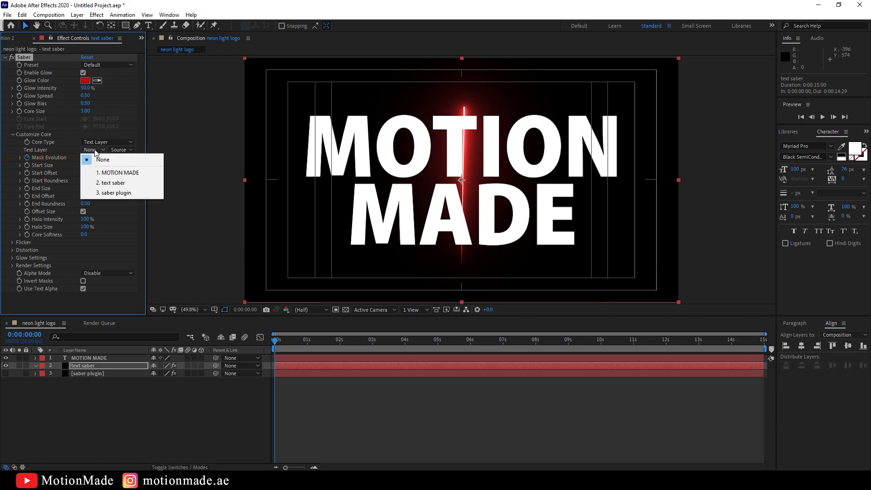
pyautogui.click(127, 173)
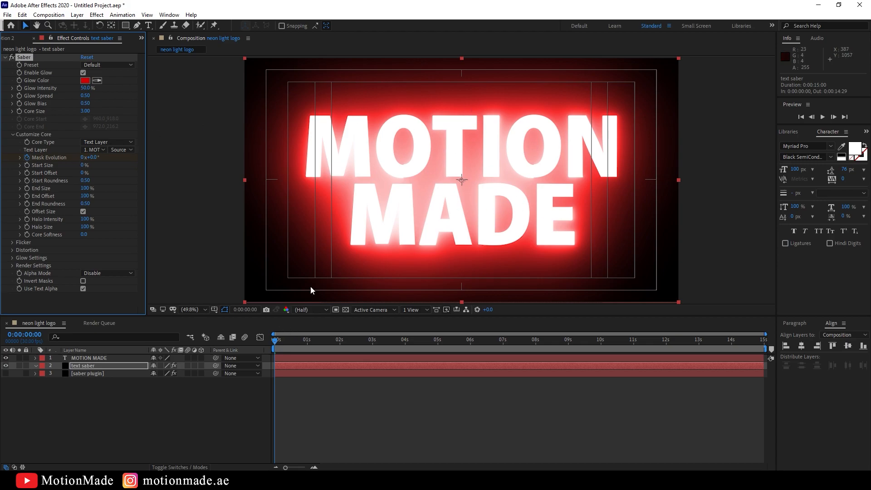
# Step: Hide the MOTION MADE text layer, preview the Saber outline, and go to 0:00:02:25
pyautogui.click(91, 357)
pyautogui.click(5, 358)
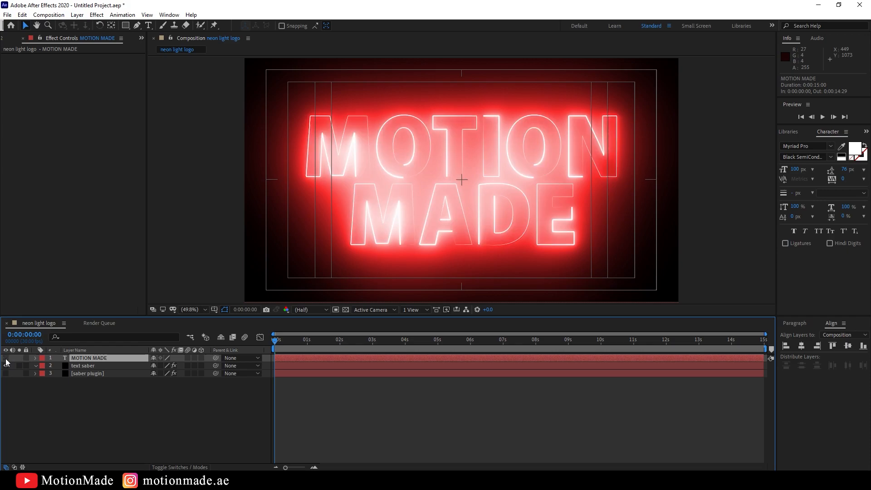
pyautogui.press('space')
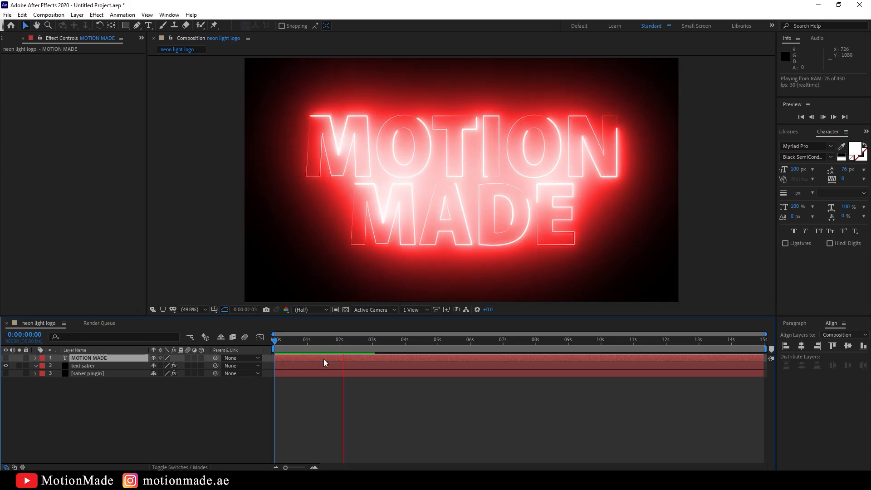
pyautogui.moveTo(352, 347)
pyautogui.mouseDown()
pyautogui.moveTo(661, 341)
pyautogui.moveTo(367, 342)
pyautogui.mouseUp()
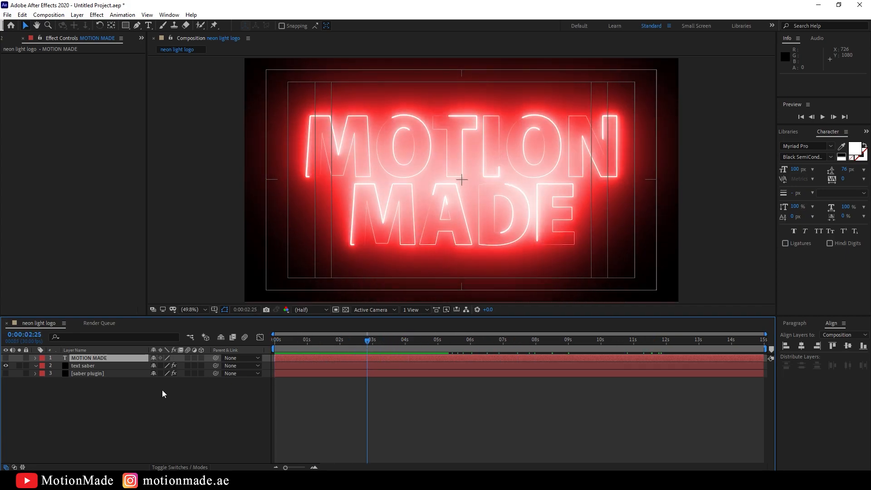
# Step: Set the text Saber's glow intensity to 36%, spread to 0.38, bias to 0.29 and core size to 2.50, and preview from the start
pyautogui.click(96, 365)
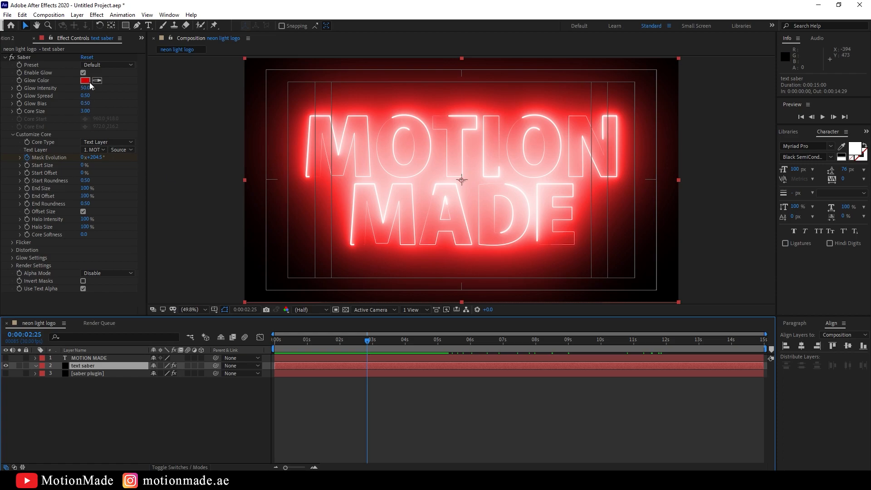
pyautogui.moveTo(93, 92); pyautogui.dragTo(85, 89)
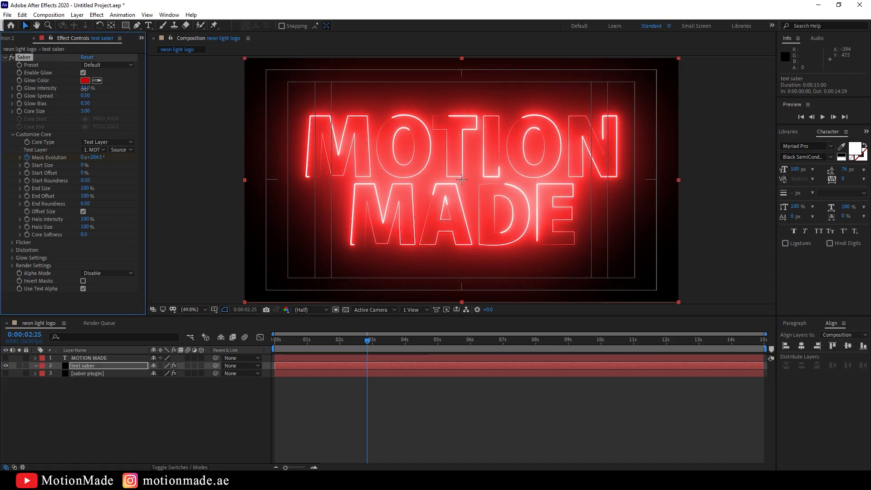
pyautogui.moveTo(85, 111)
pyautogui.mouseDown()
pyautogui.moveTo(82, 95)
pyautogui.moveTo(85, 103)
pyautogui.moveTo(76, 103)
pyautogui.moveTo(89, 113)
pyautogui.mouseUp()
pyautogui.moveTo(374, 345); pyautogui.dragTo(231, 342)
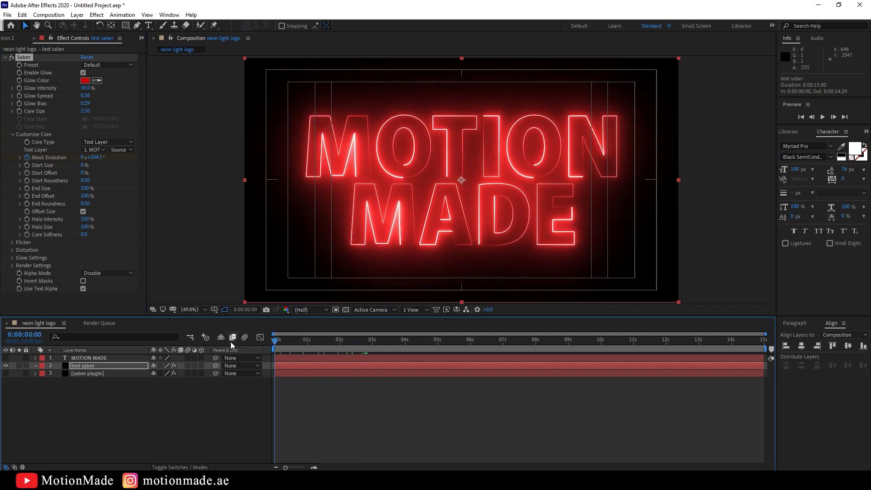
pyautogui.press('space')
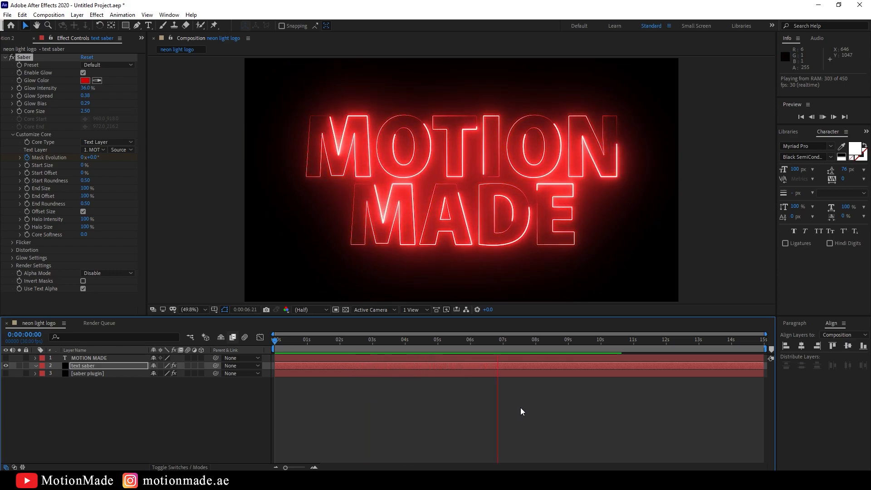
pyautogui.press('space')
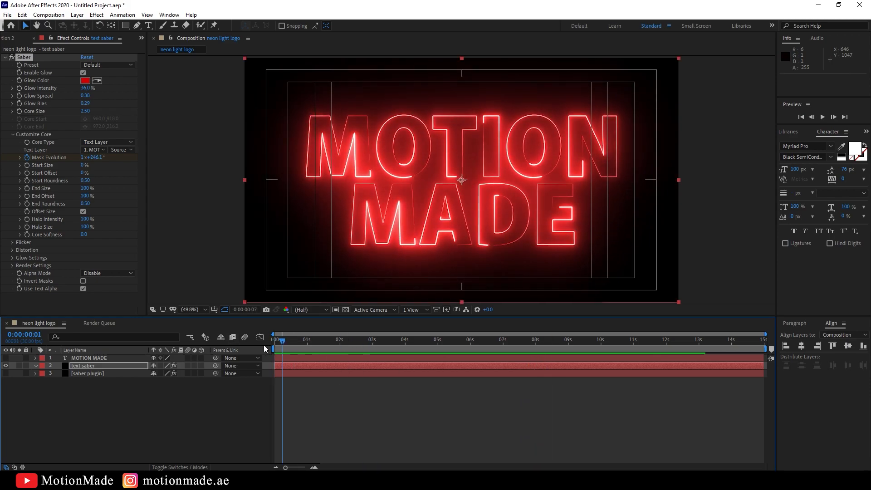
# Step: Show the saber plugin layer, set the text Saber's Composite Settings to Transparent, and check the overlap at 0:00:01:23
pyautogui.click(111, 366)
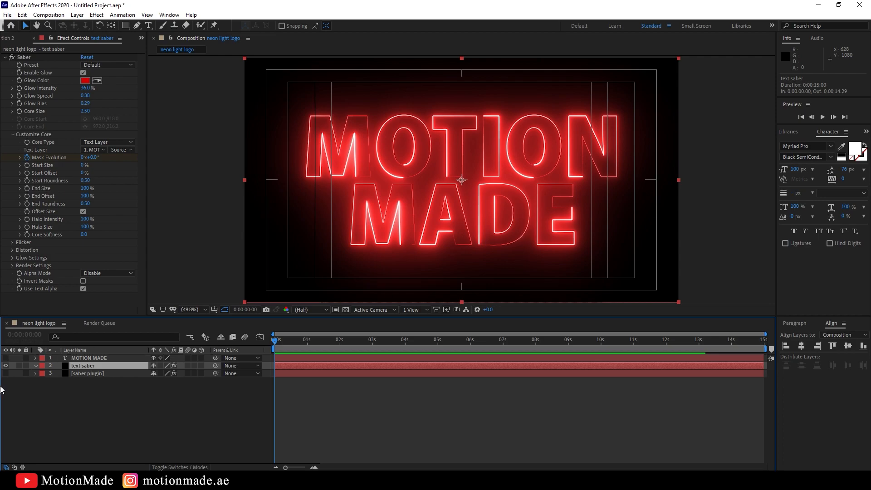
pyautogui.click(6, 372)
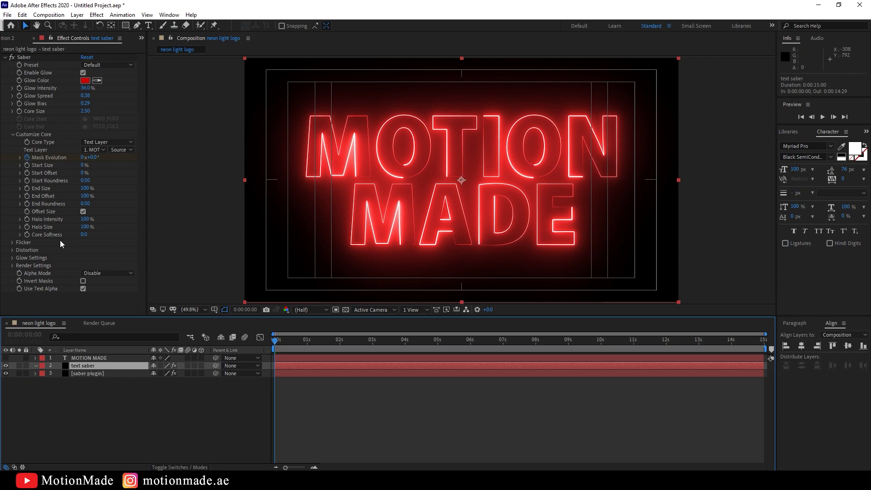
pyautogui.click(12, 265)
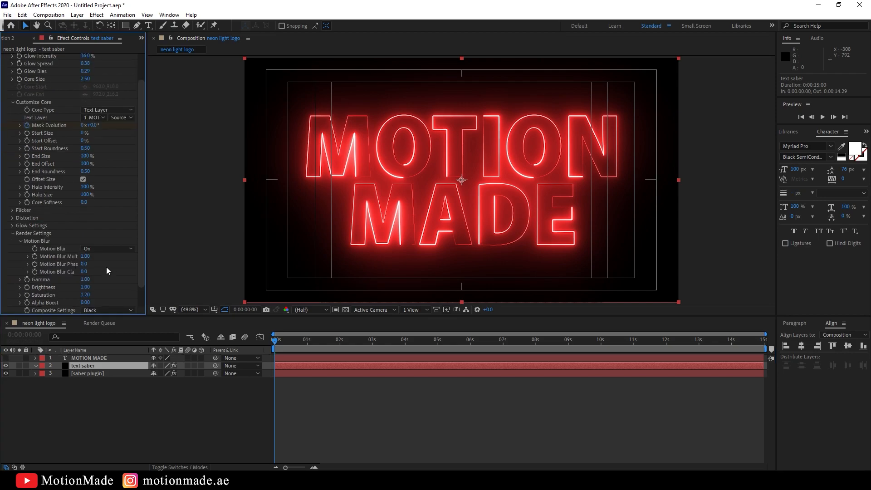
pyautogui.scroll(-3, 121, 296)
pyautogui.click(112, 287)
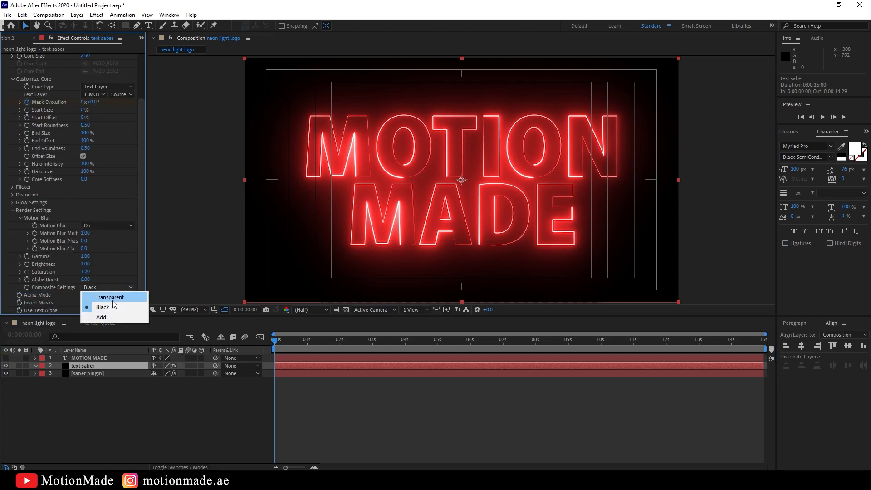
pyautogui.click(113, 298)
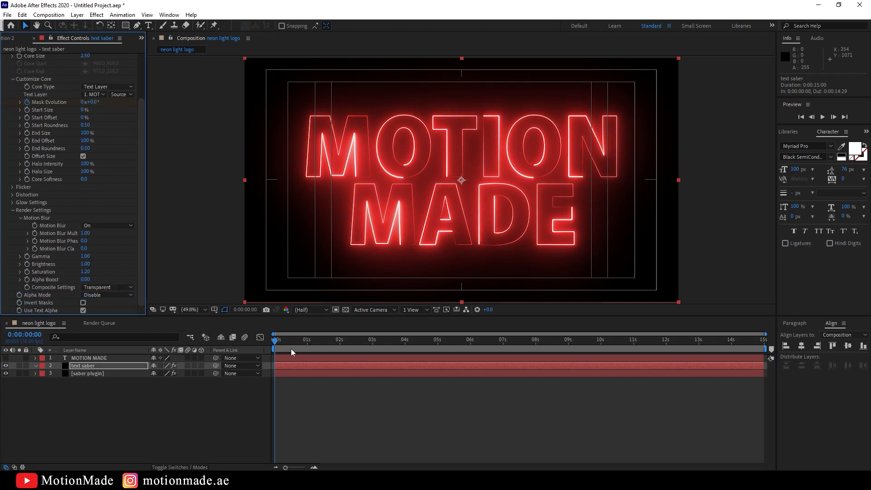
pyautogui.moveTo(290, 348); pyautogui.dragTo(331, 346)
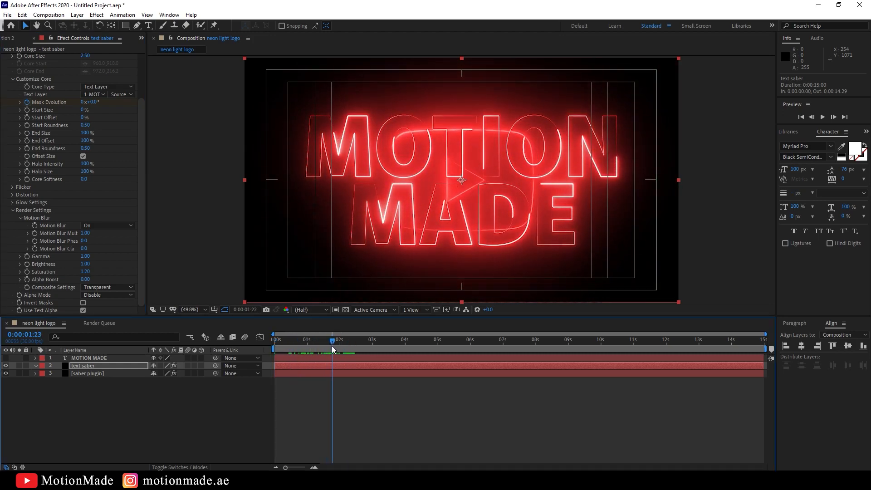
# Step: Hide the saber plugin layer and select the text saber layer
pyautogui.click(85, 373)
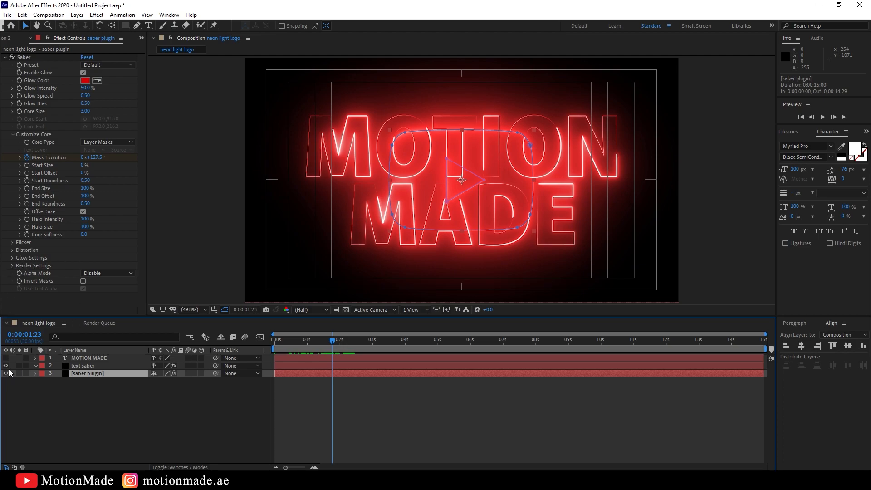
pyautogui.click(6, 373)
pyautogui.click(86, 366)
# Step: Try the Mask Core and Enable Masks alpha modes on the text saber layer's Saber effect
pyautogui.scroll(-3, 72, 291)
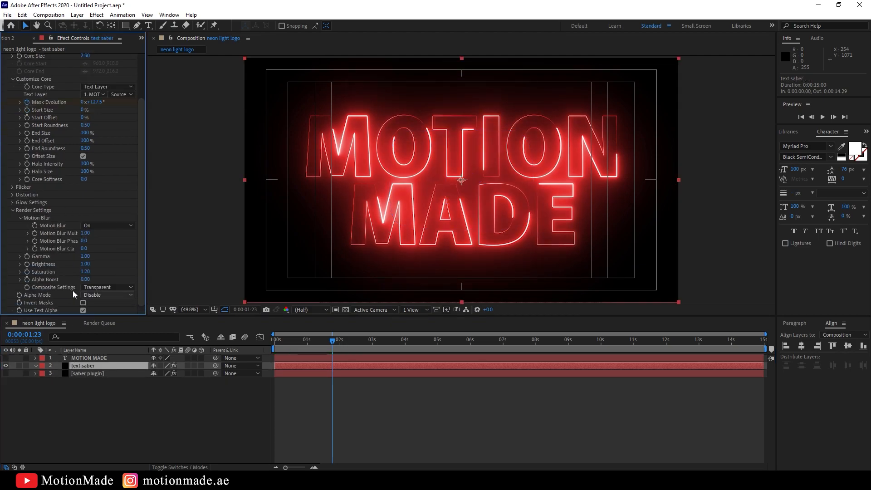
pyautogui.click(112, 288)
pyautogui.click(108, 293)
pyautogui.click(130, 295)
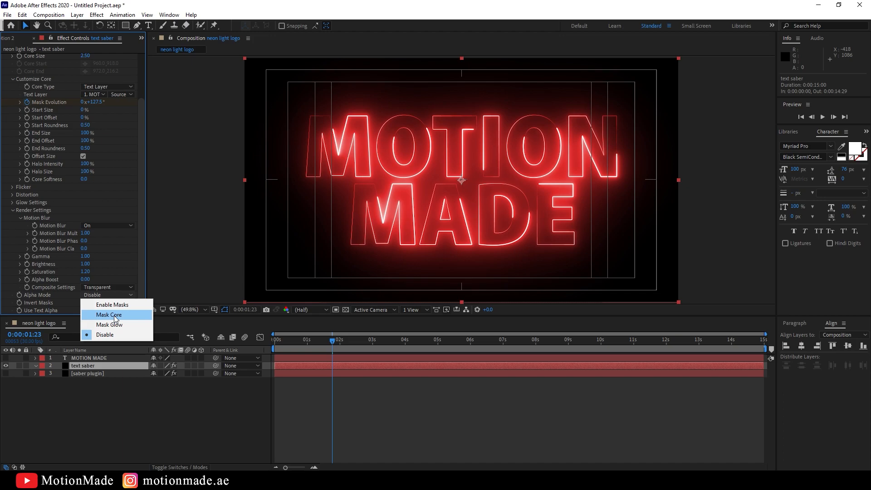
pyautogui.click(61, 294)
pyautogui.click(88, 295)
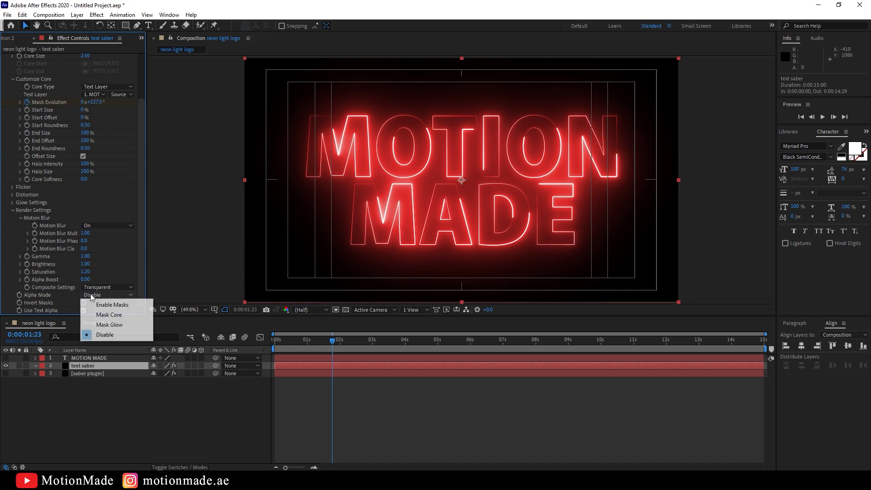
pyautogui.click(139, 314)
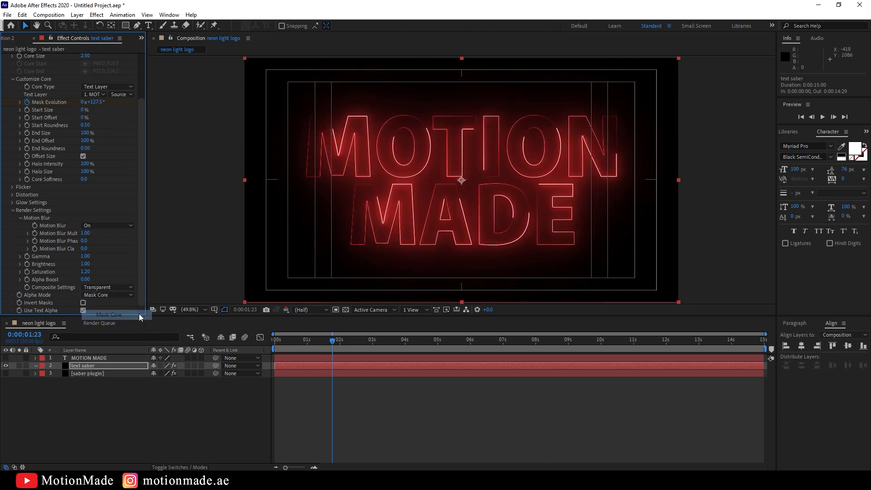
pyautogui.click(107, 296)
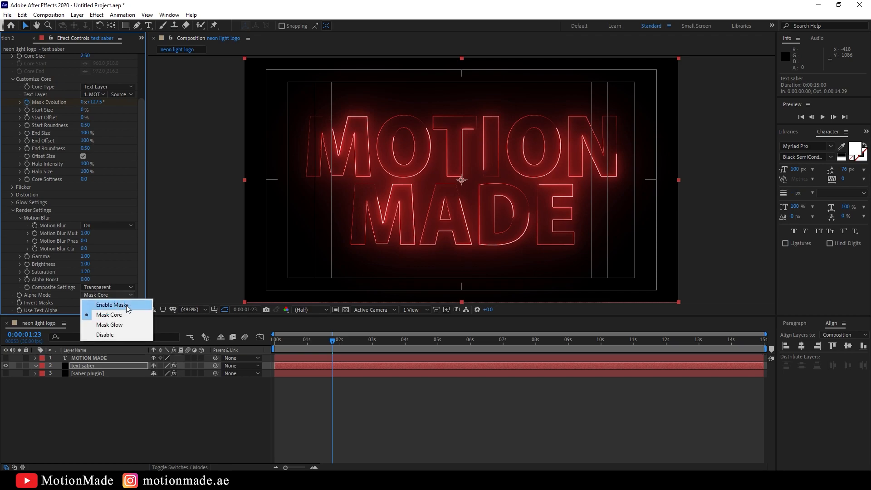
pyautogui.click(127, 305)
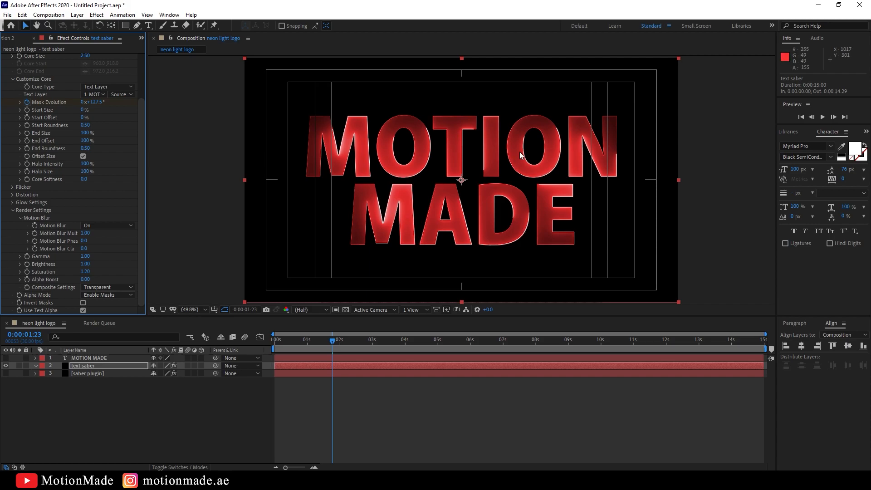
# Step: Set the text Saber's alpha mode to Mask Glow with glow intensity 20% and core size 3.30, and preview the animation
pyautogui.click(90, 294)
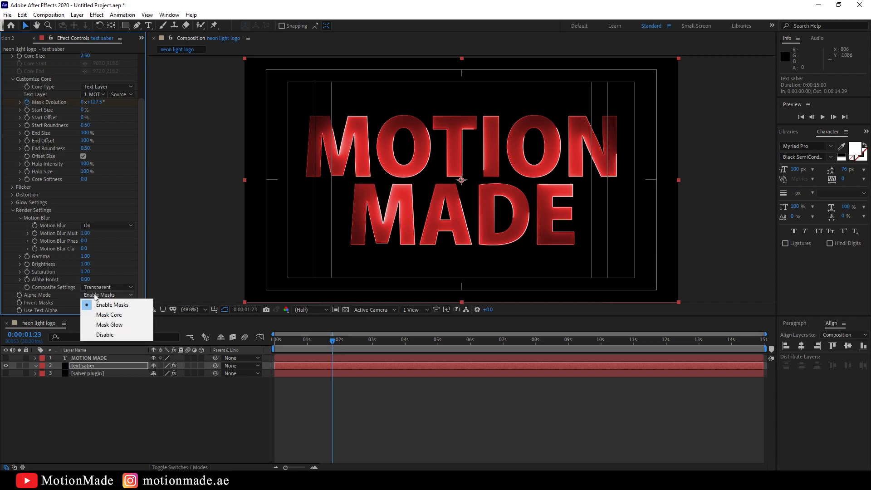
pyautogui.click(132, 326)
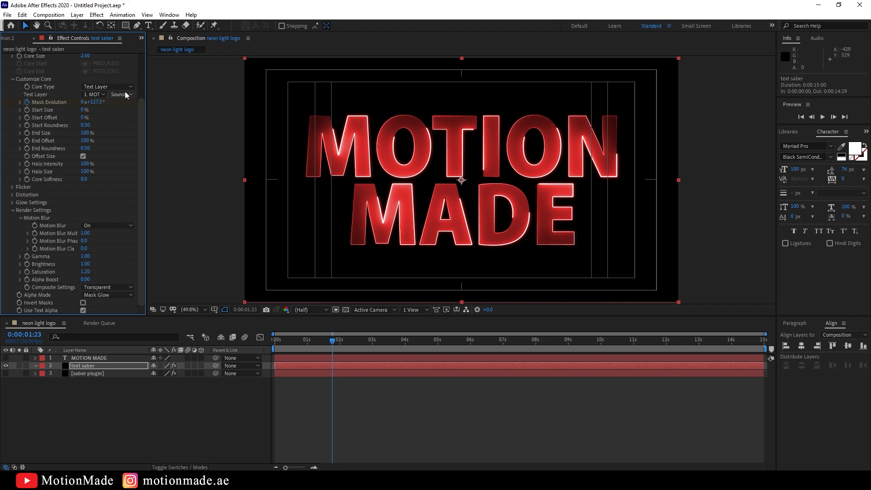
pyautogui.scroll(3, 141, 66)
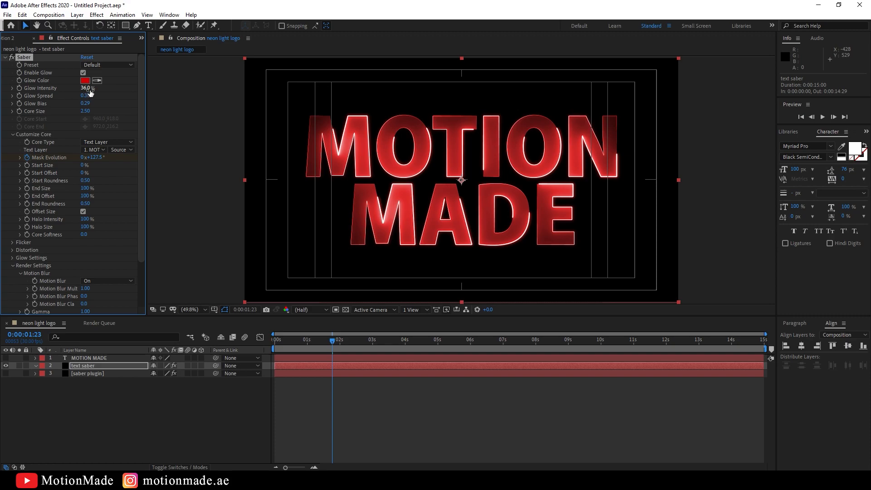
pyautogui.moveTo(91, 92); pyautogui.dragTo(80, 90)
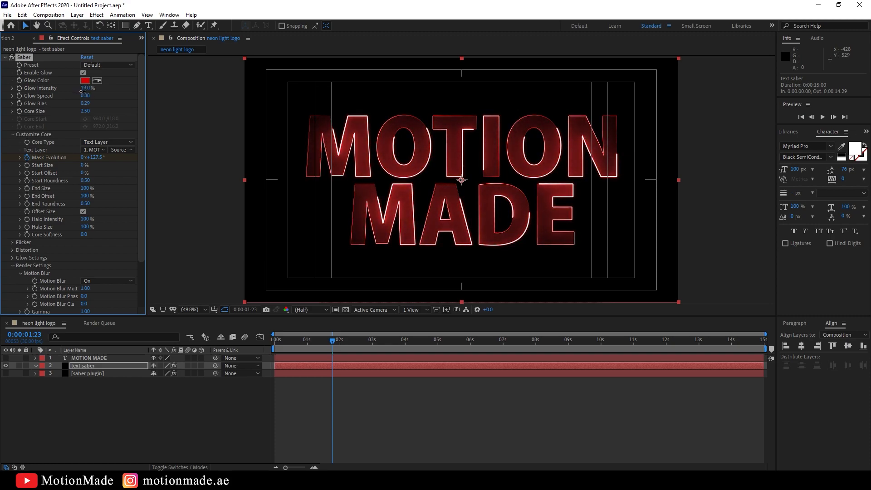
pyautogui.moveTo(82, 92); pyautogui.dragTo(81, 92)
pyautogui.moveTo(86, 112); pyautogui.dragTo(93, 112)
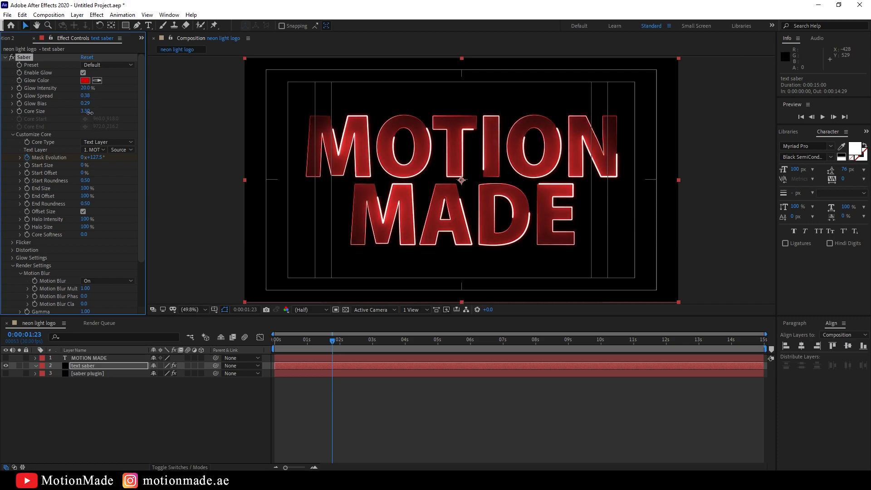
pyautogui.click(416, 400)
pyautogui.press('space')
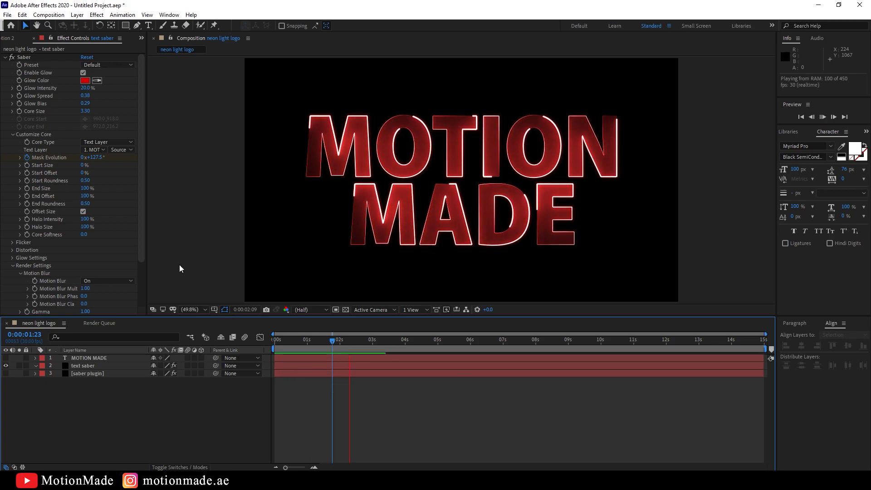
pyautogui.press('space')
# Step: Try the Enable Masks alpha mode on the text saber layer's Saber effect and settle on Mask Core
pyautogui.scroll(-4, 109, 287)
pyautogui.click(108, 294)
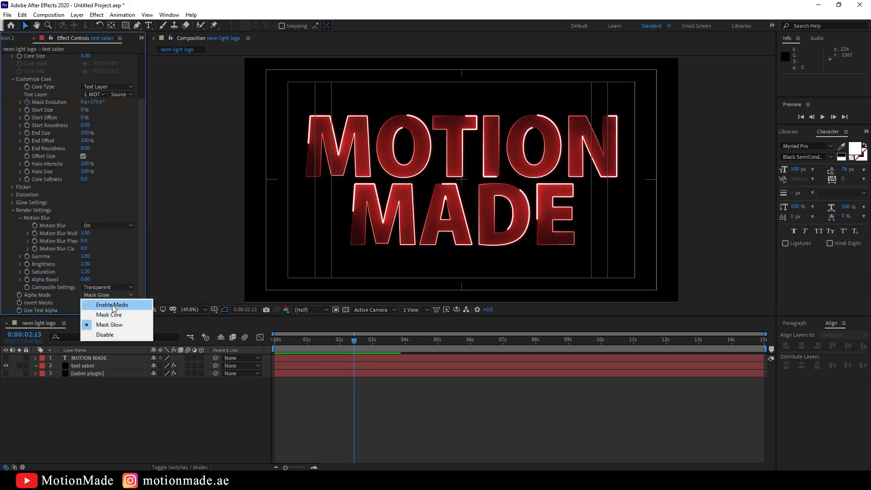
pyautogui.click(125, 304)
pyautogui.click(113, 295)
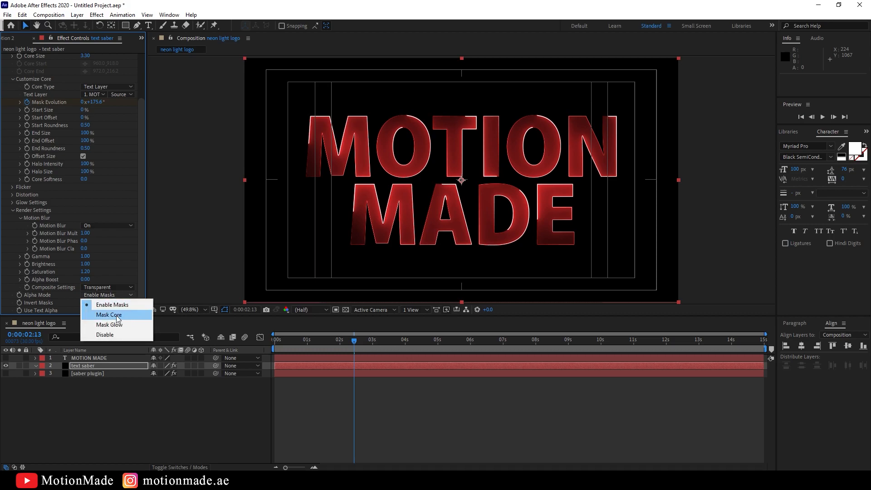
pyautogui.click(117, 314)
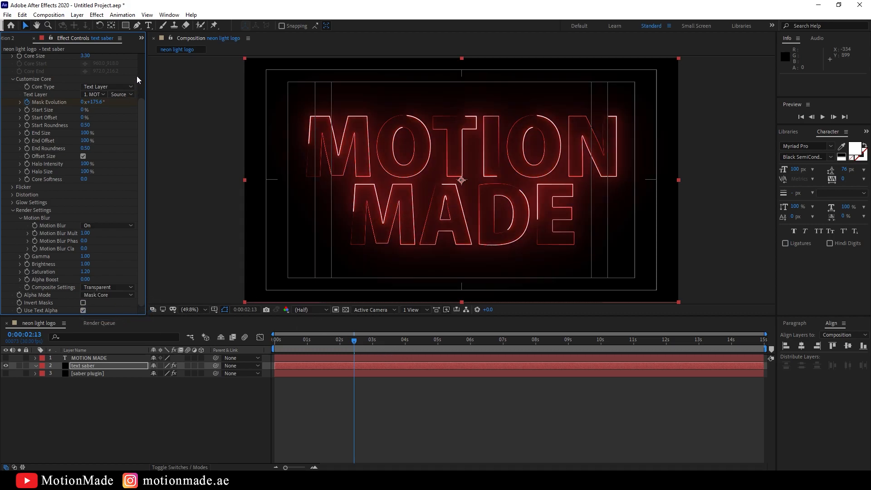
# Step: Set the text Saber's glow intensity to 45% and core size to 4.10, and preview the animation from 0:00:00:00
pyautogui.scroll(3, 137, 75)
pyautogui.moveTo(92, 112); pyautogui.dragTo(100, 90)
pyautogui.moveTo(297, 342); pyautogui.dragTo(622, 340)
pyautogui.moveTo(683, 336); pyautogui.dragTo(211, 336)
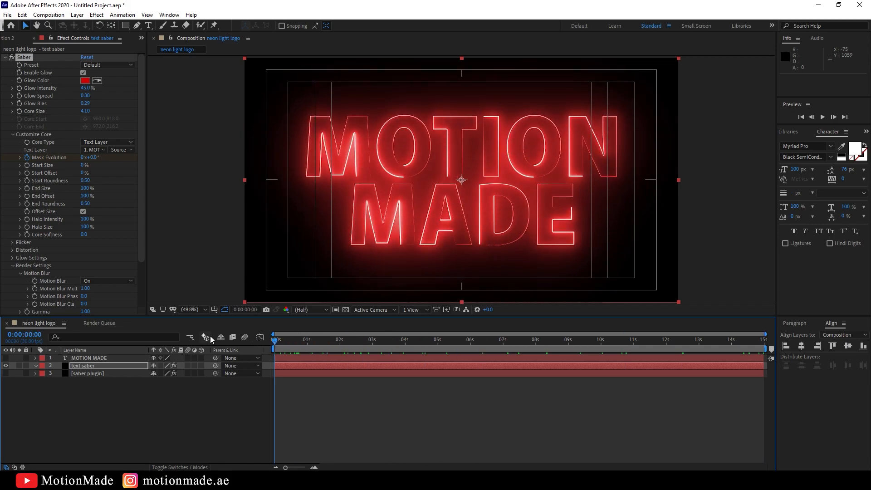
pyautogui.press('space')
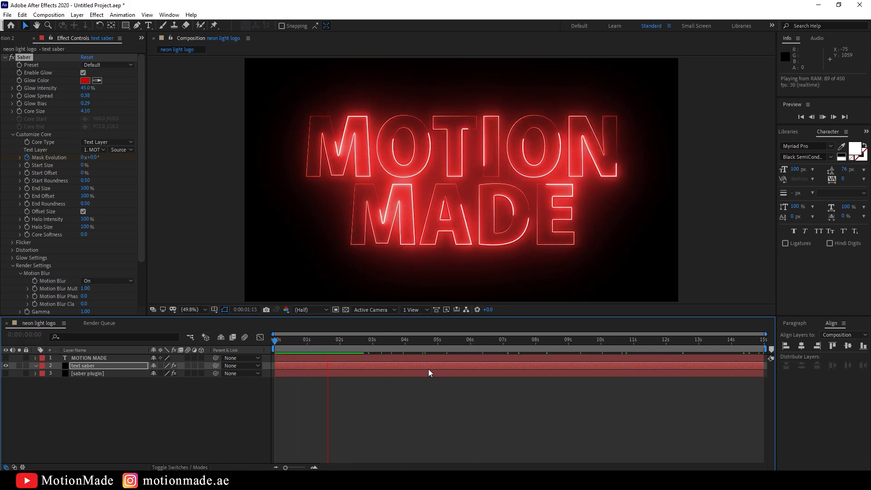
# Step: Show the MOTION MADE text layer, try moving the text in the composition, and undo the move
pyautogui.click(84, 367)
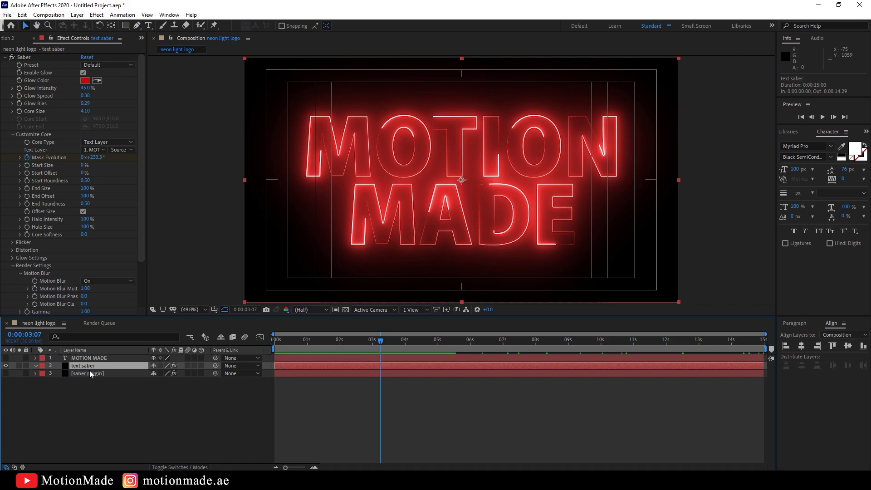
pyautogui.hotkey('ctrl', 'Up')
pyautogui.click(6, 358)
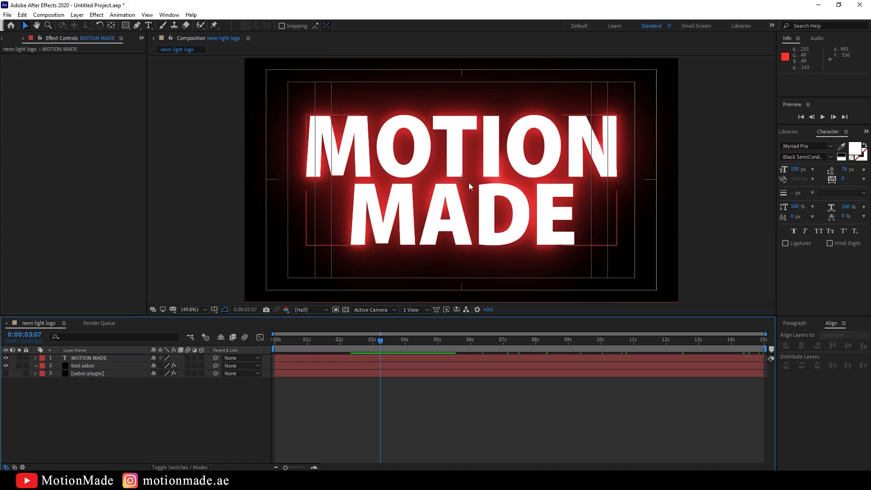
pyautogui.moveTo(460, 149); pyautogui.dragTo(435, 153)
pyautogui.hotkey('ctrl', 'z')
pyautogui.hotkey('ctrl', 'z')
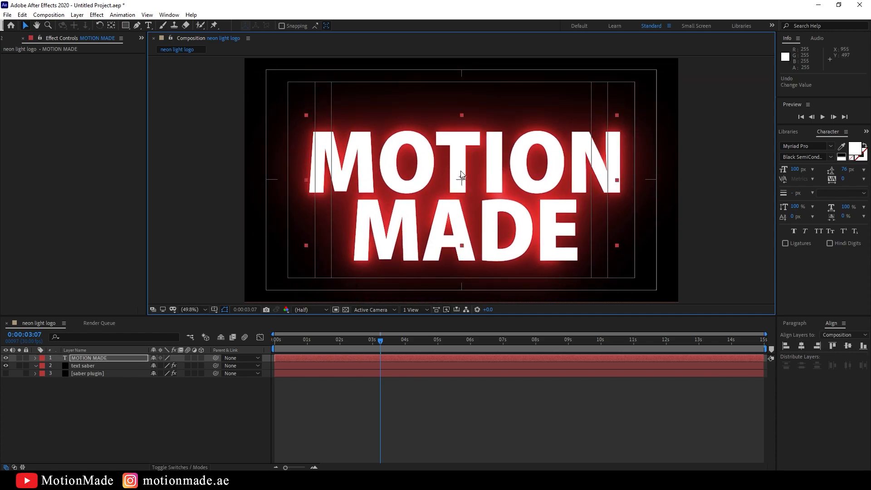
# Step: Add Position keyframes to the MOTION MADE text layer at 0:00:00:00 and 0:00:01:28
pyautogui.press('Home')
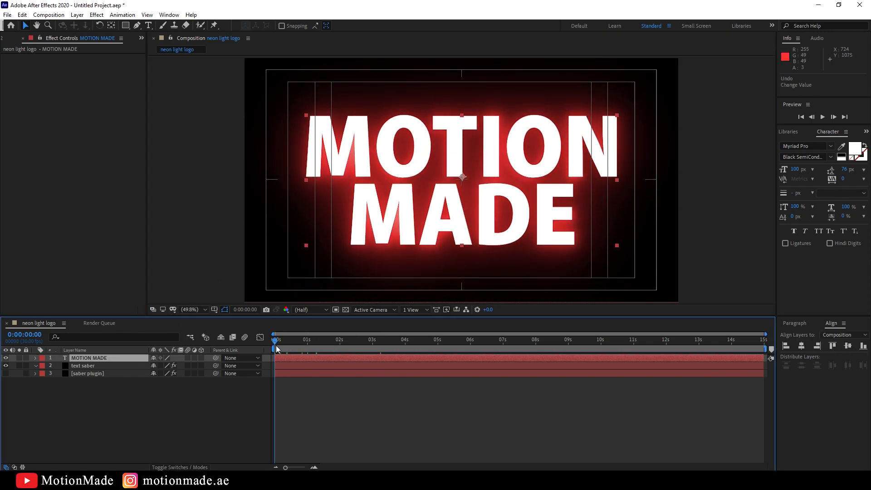
pyautogui.press('p')
pyautogui.click(58, 365)
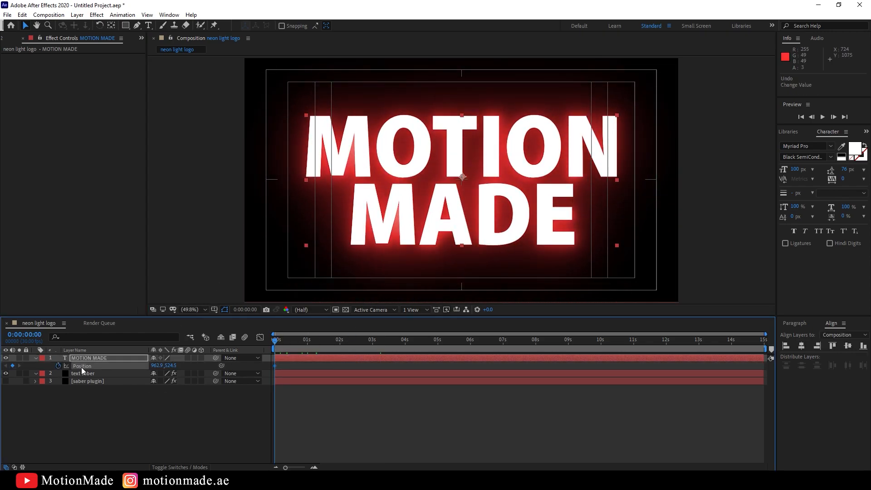
pyautogui.moveTo(323, 340); pyautogui.dragTo(338, 341)
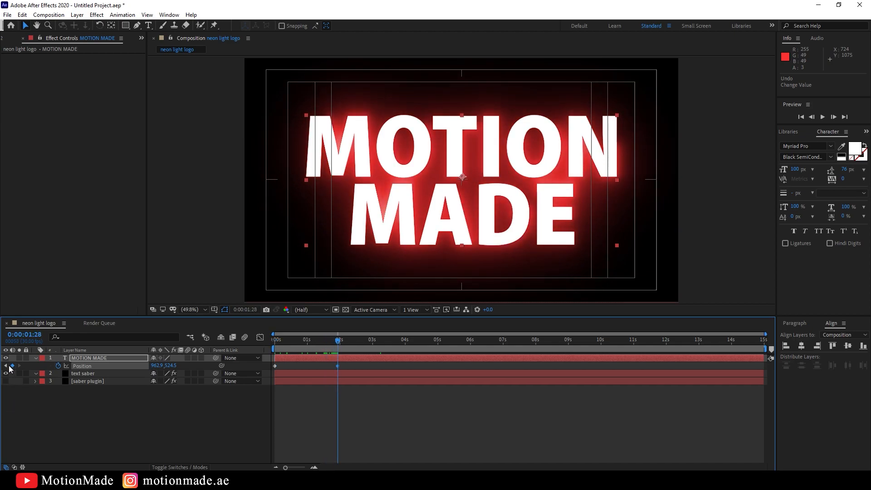
pyautogui.click(12, 366)
# Step: Move the MOTION MADE text out past the frame's right edge at 0:00:00:00 and preview the slide-in
pyautogui.press('Home')
pyautogui.moveTo(455, 168); pyautogui.dragTo(847, 152)
pyautogui.click(362, 394)
pyautogui.press('space')
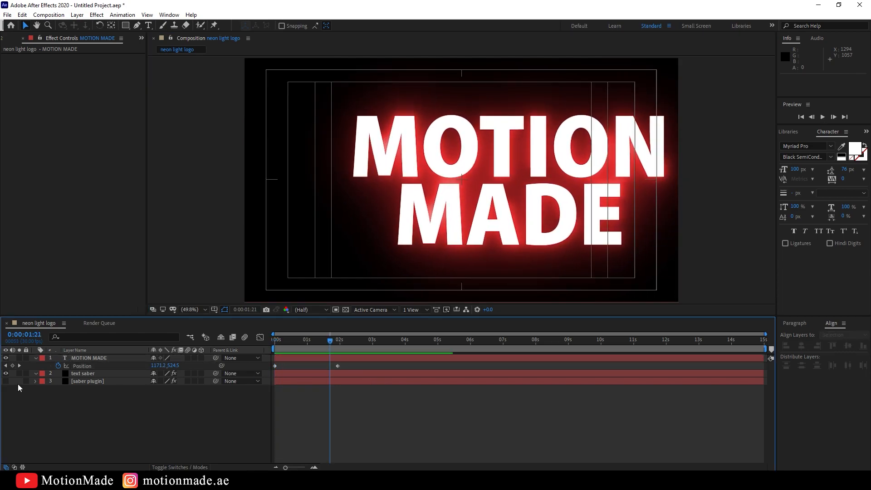
# Step: Hide the MOTION MADE text layer and preview the Saber outline's slide-in, stopping at the 0:00:01:28 keyframe
pyautogui.click(6, 358)
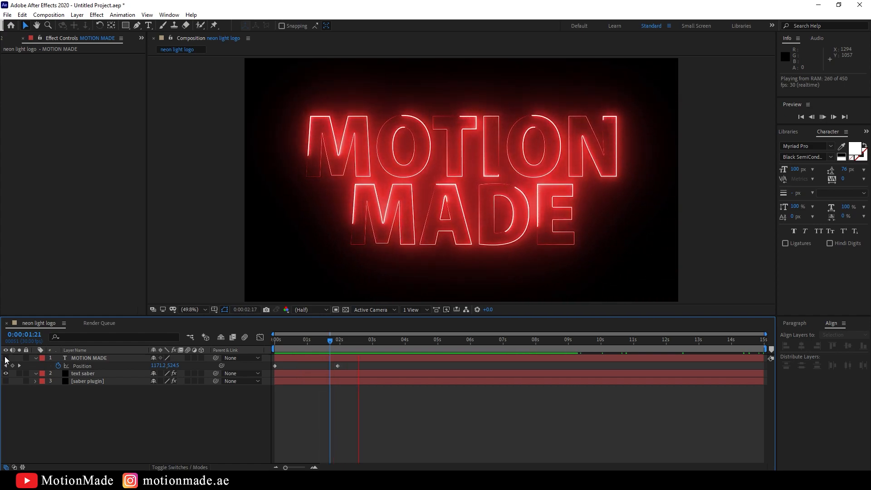
pyautogui.press('space')
pyautogui.click(5, 365)
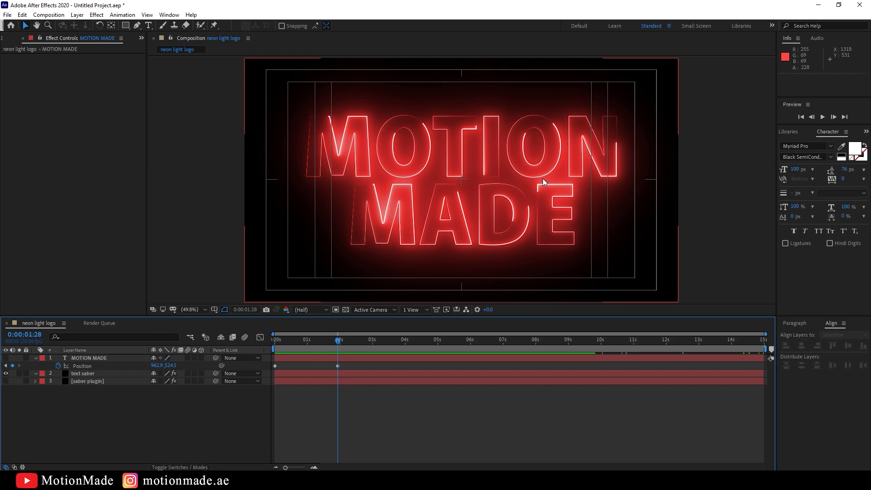
# Step: Select the text saber layer, collapse its Saber setting groups, and go to 0:00:03:20
pyautogui.click(80, 374)
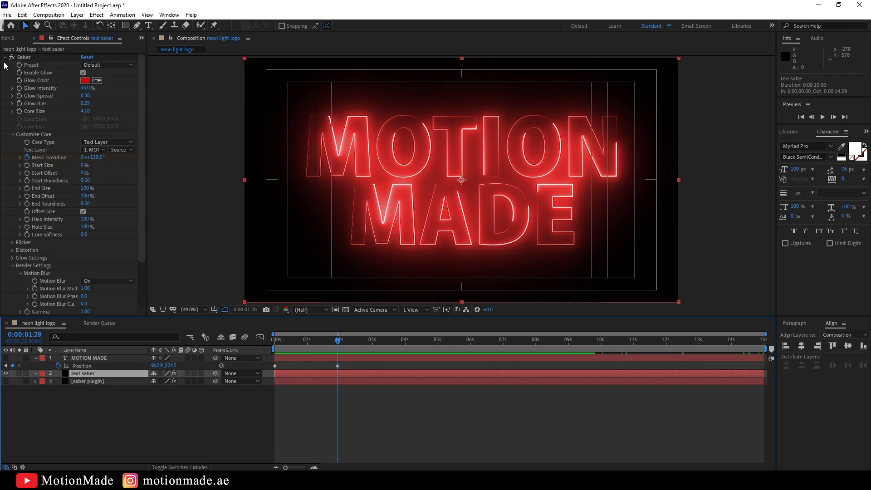
pyautogui.click(13, 134)
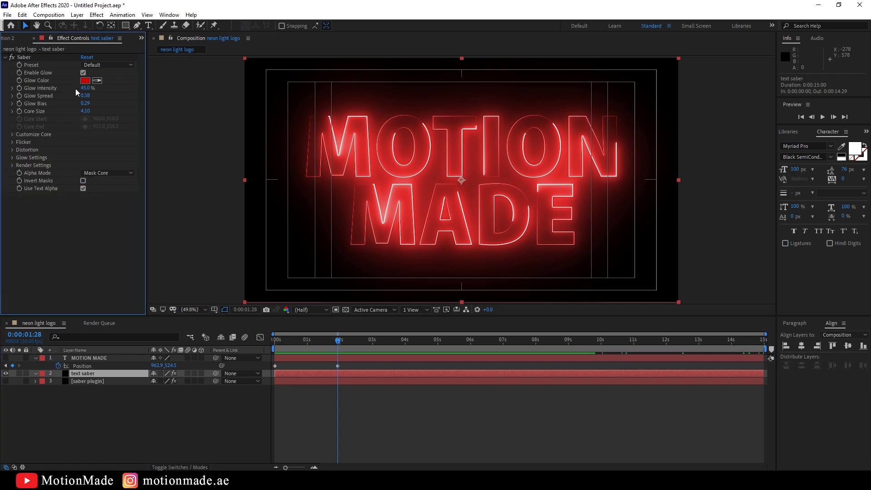
pyautogui.moveTo(338, 341); pyautogui.dragTo(394, 344)
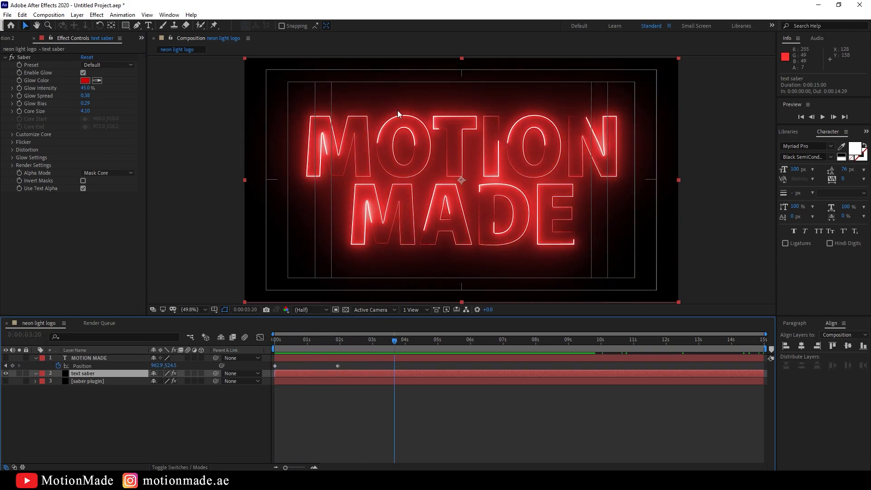
# Step: Try the Haze and Heat presets on the text Saber, previewing the animation with each
pyautogui.click(104, 65)
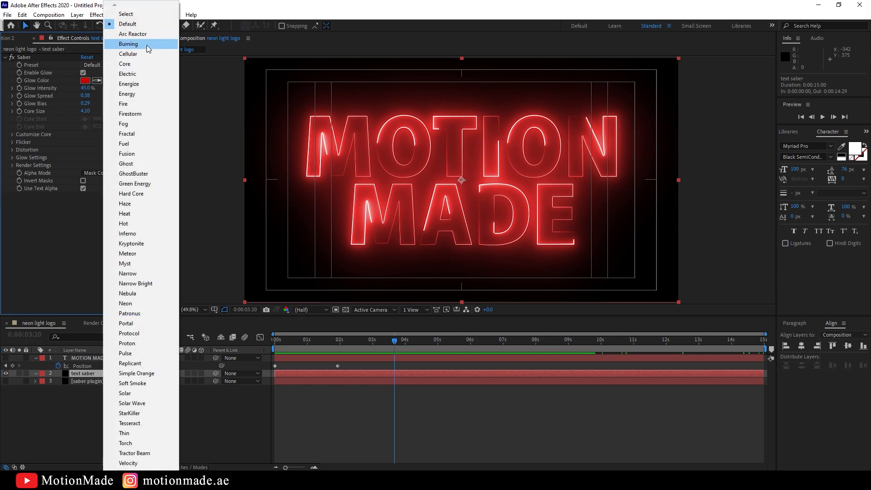
pyautogui.click(142, 204)
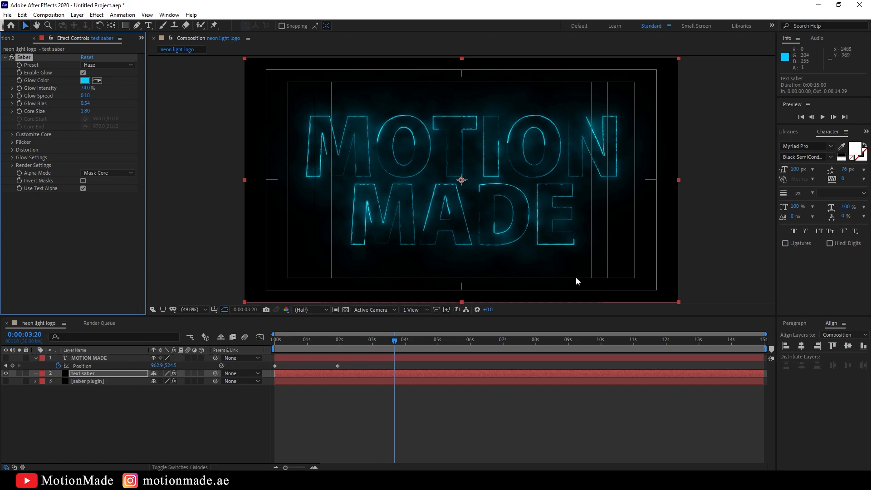
pyautogui.press('space')
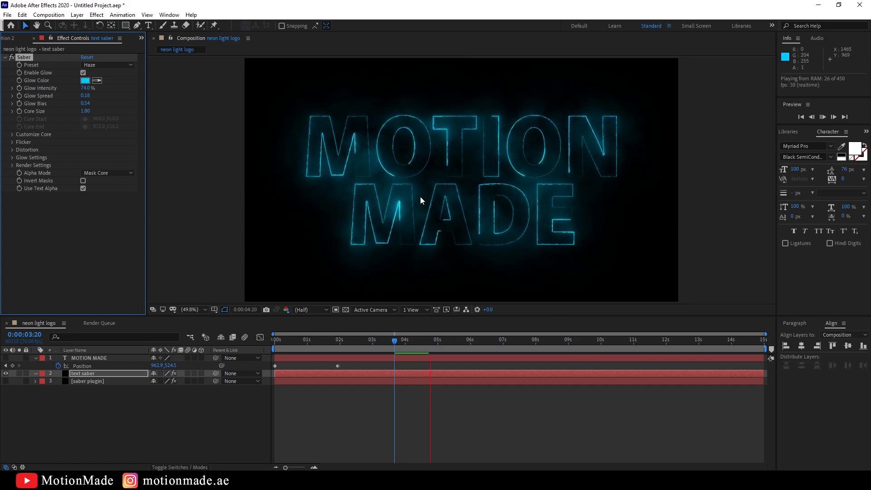
pyautogui.click(105, 64)
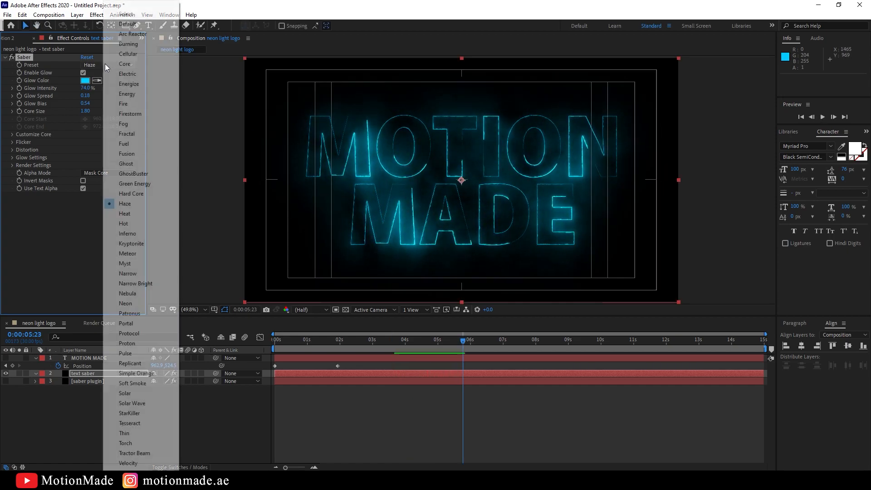
pyautogui.click(150, 216)
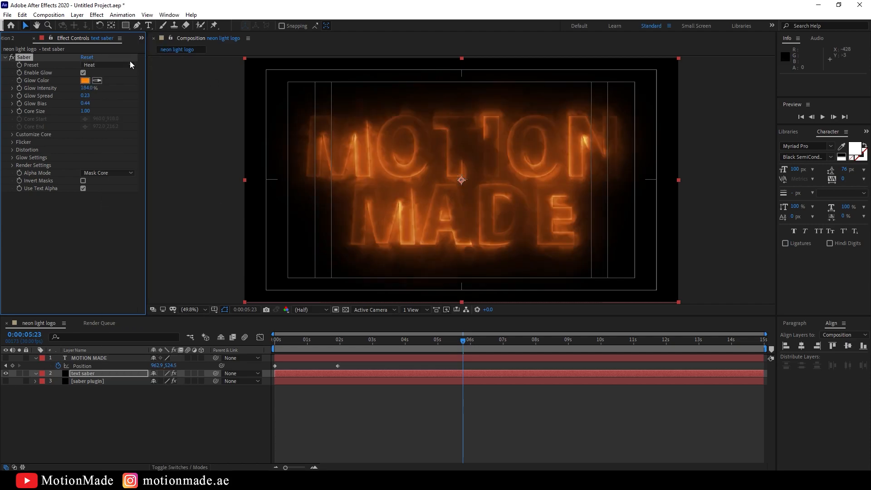
pyautogui.press('space')
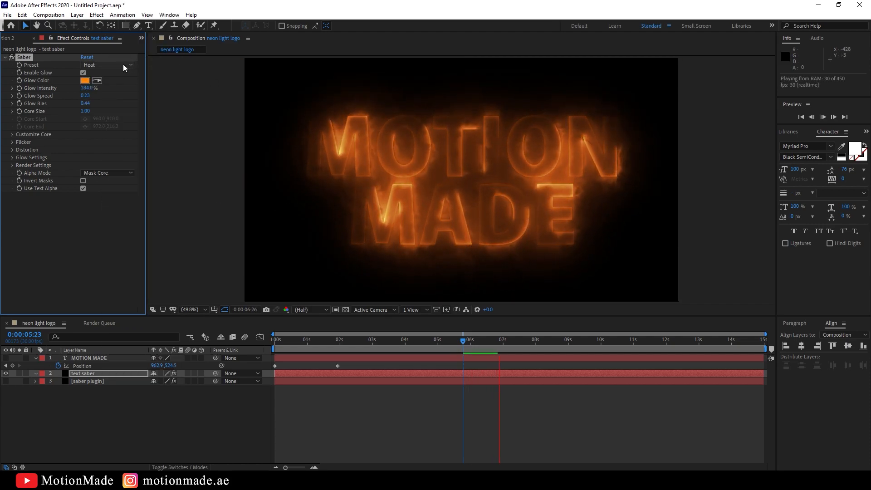
pyautogui.press('space')
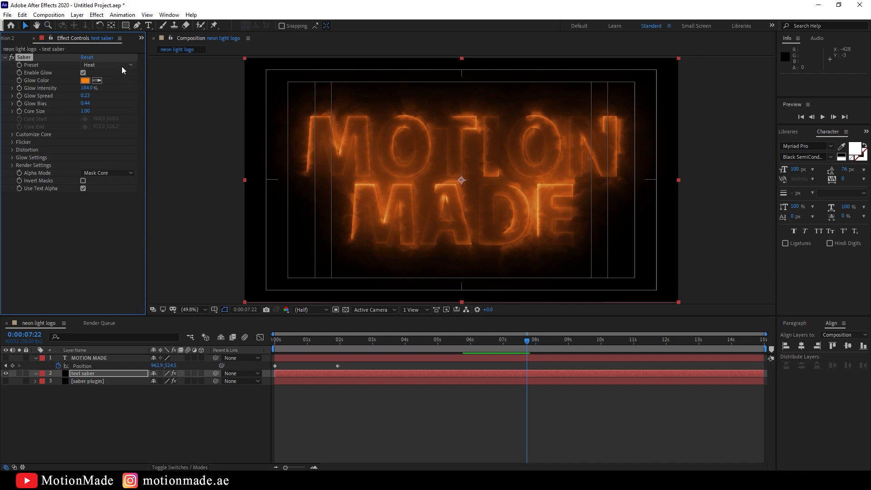
# Step: Try the Narrow and Core presets on the text Saber, checking the glow at 0:00:06:15 and 0:00:06:29
pyautogui.click(122, 66)
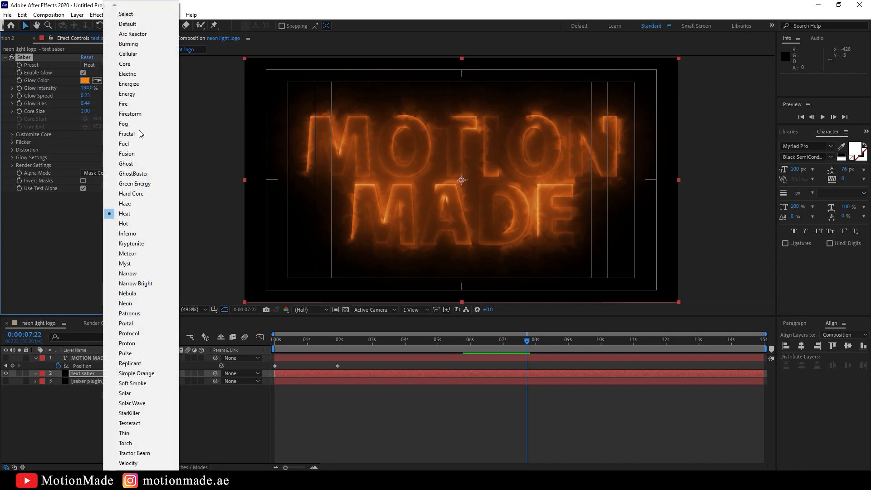
pyautogui.click(169, 274)
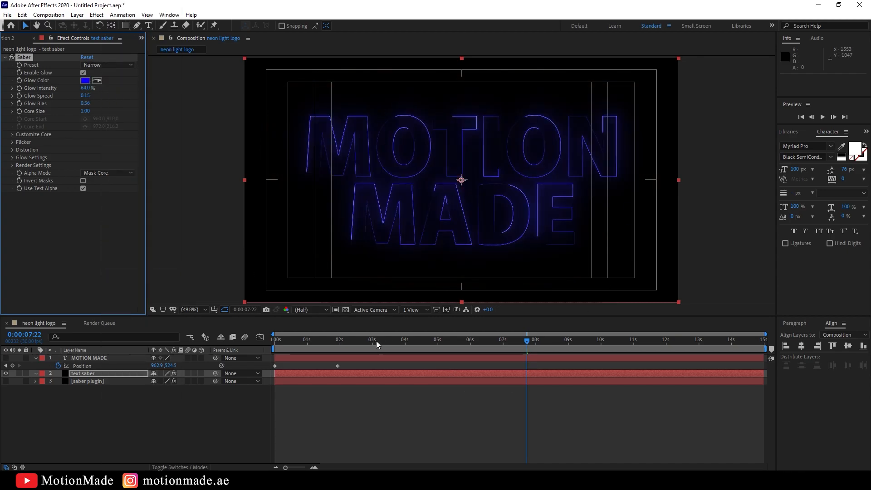
pyautogui.moveTo(377, 341); pyautogui.dragTo(487, 341)
pyautogui.click(109, 65)
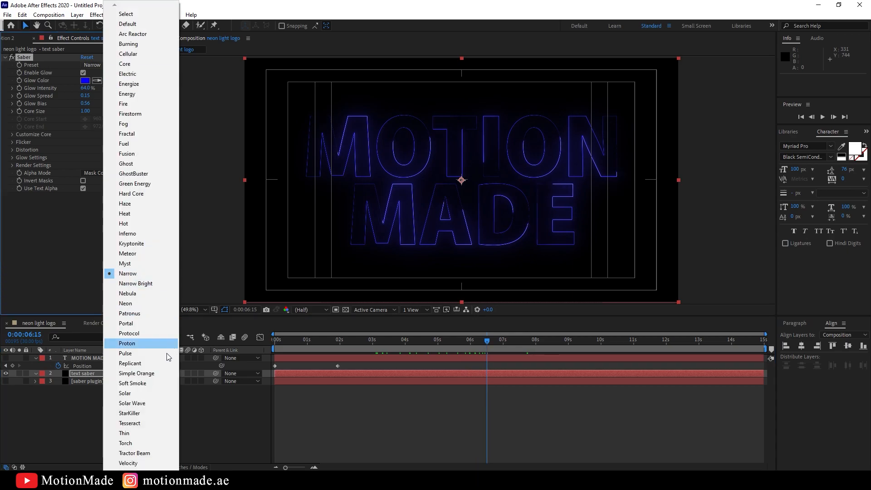
pyautogui.click(153, 393)
pyautogui.moveTo(383, 338); pyautogui.dragTo(502, 345)
pyautogui.click(110, 64)
pyautogui.click(152, 373)
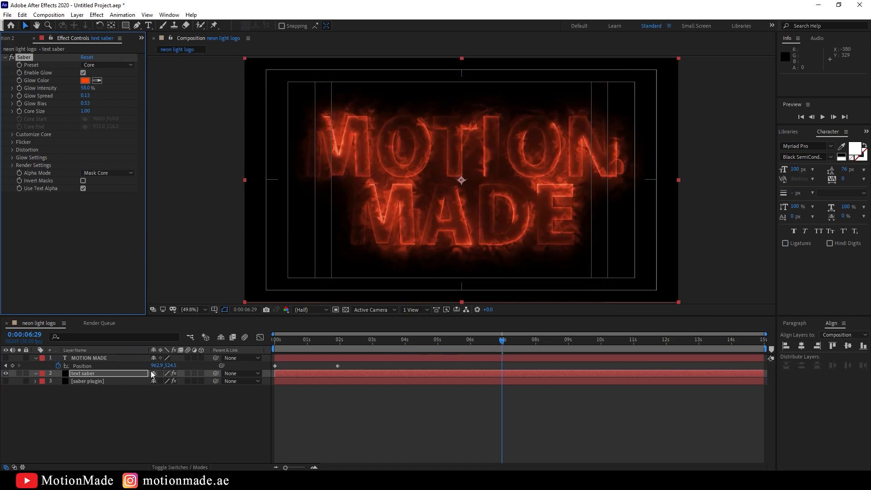
# Step: Try the Soft Smoke and Patronus presets on the text Saber and check Patronus at 0:00:05:16
pyautogui.click(111, 64)
pyautogui.click(135, 384)
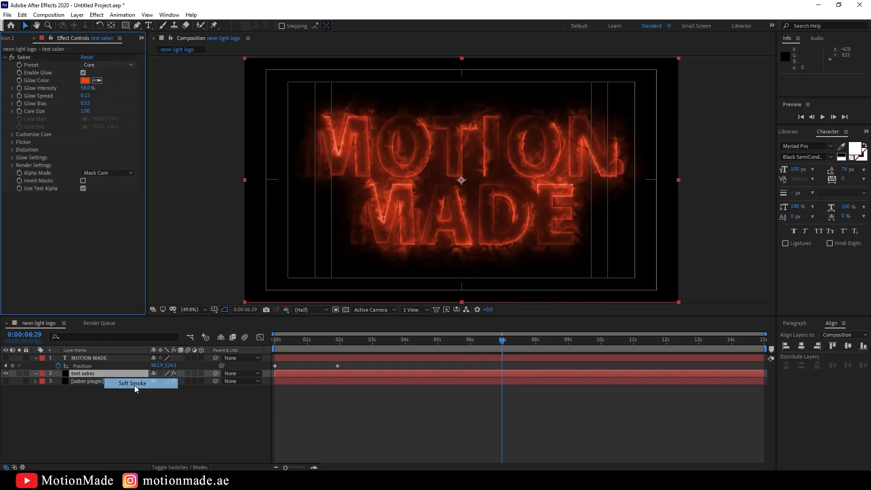
pyautogui.click(109, 65)
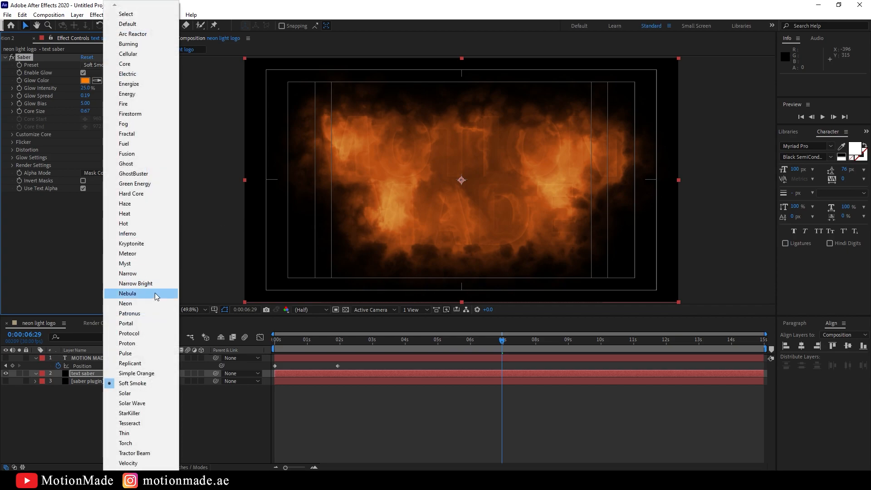
pyautogui.click(156, 313)
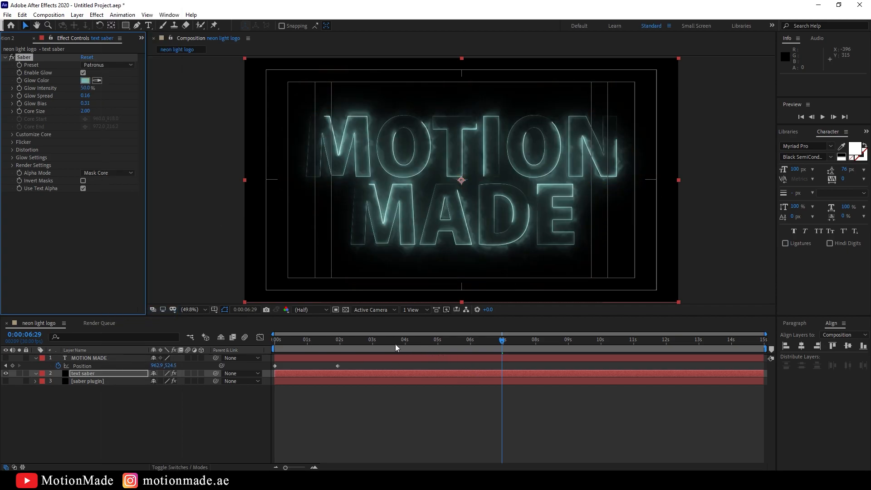
pyautogui.moveTo(395, 344); pyautogui.dragTo(455, 347)
# Step: Apply the Solar Wave preset to the text Saber and preview the animation
pyautogui.click(106, 65)
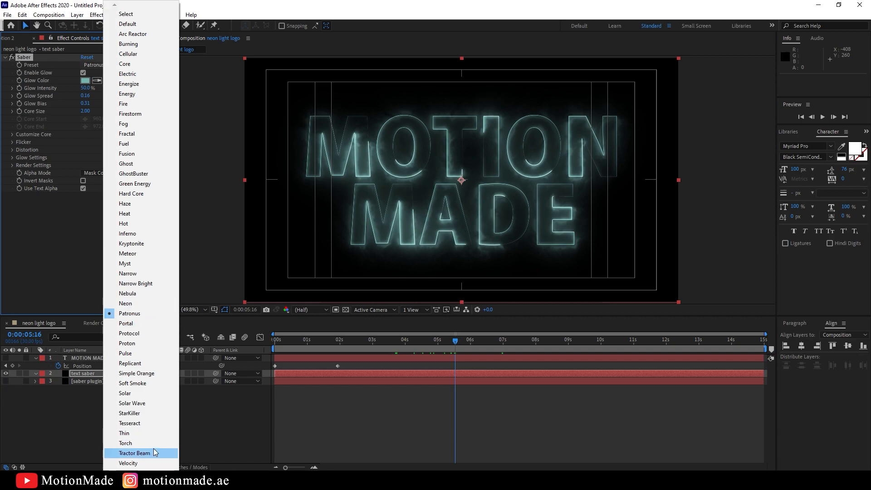
pyautogui.click(164, 402)
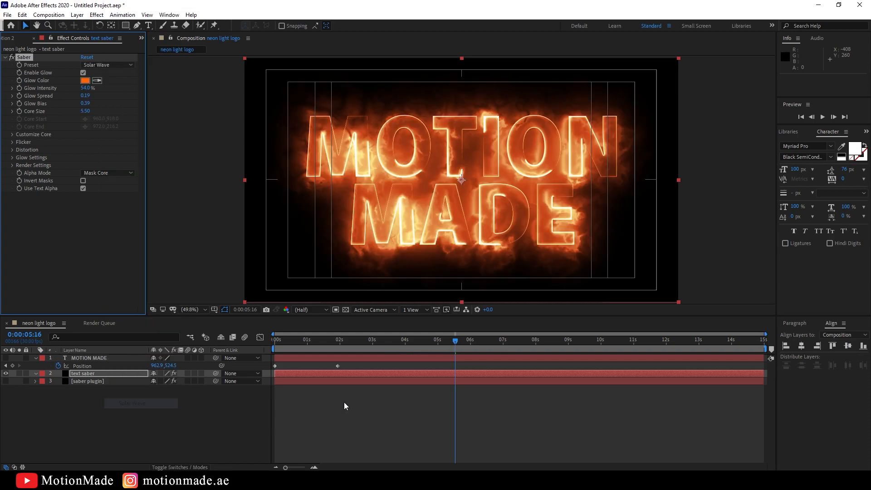
pyautogui.press('space')
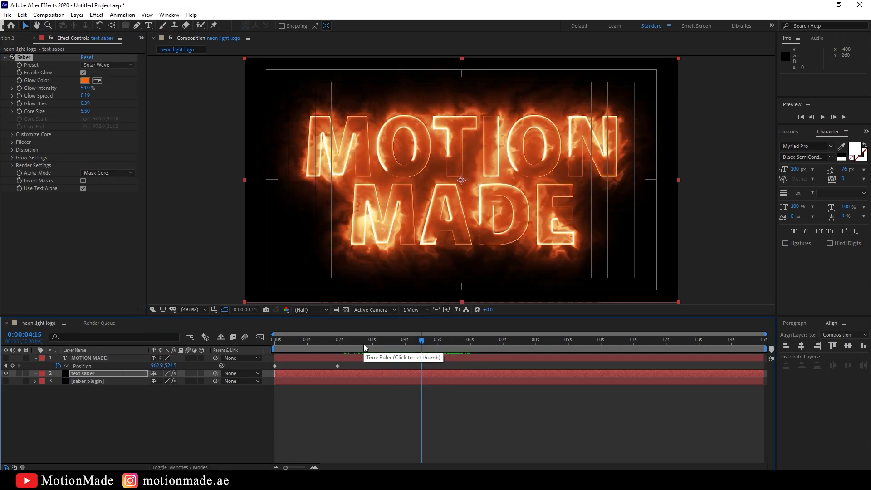